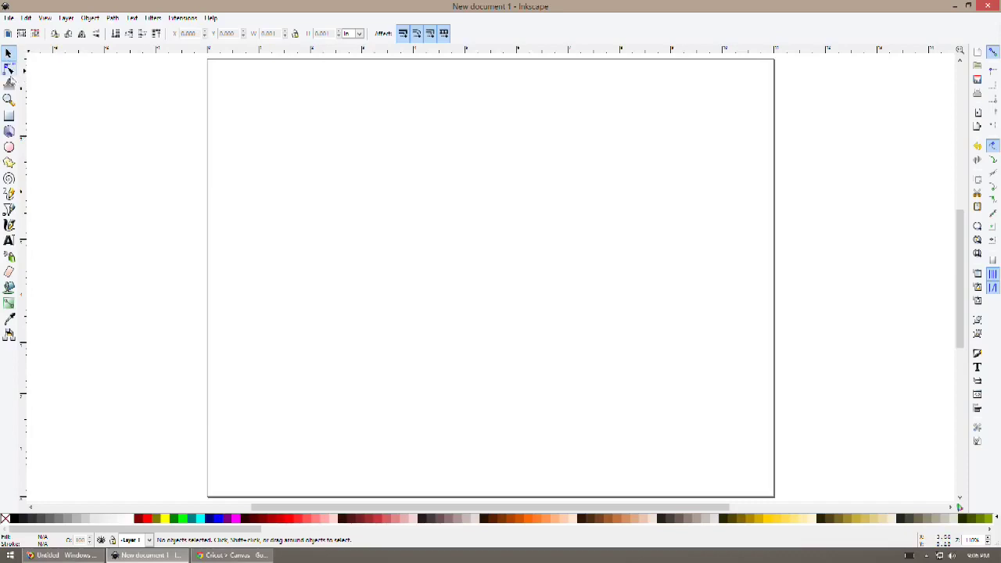
Try the Node, Text and Selector tools and glance at the Text menu
click(10, 70)
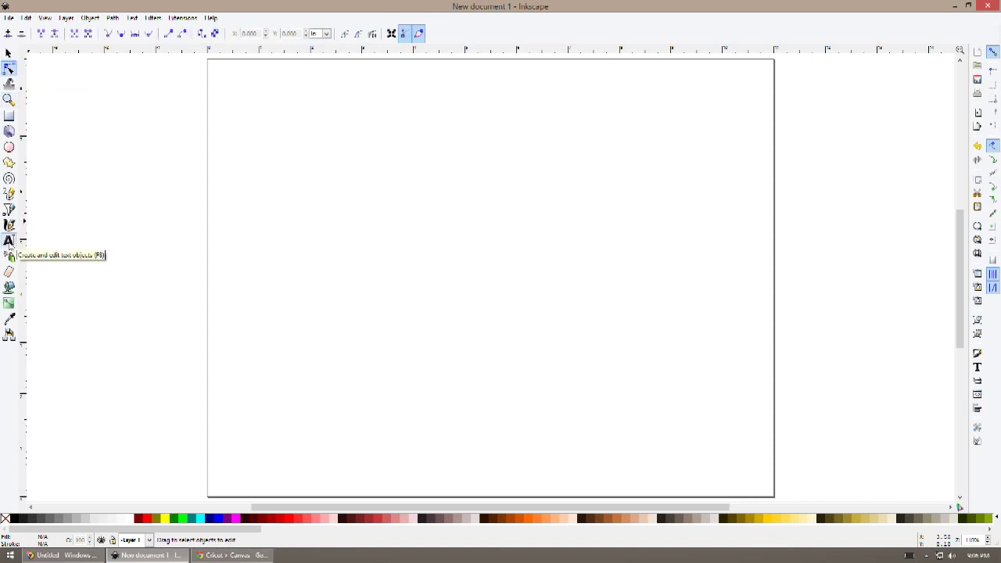
click(9, 241)
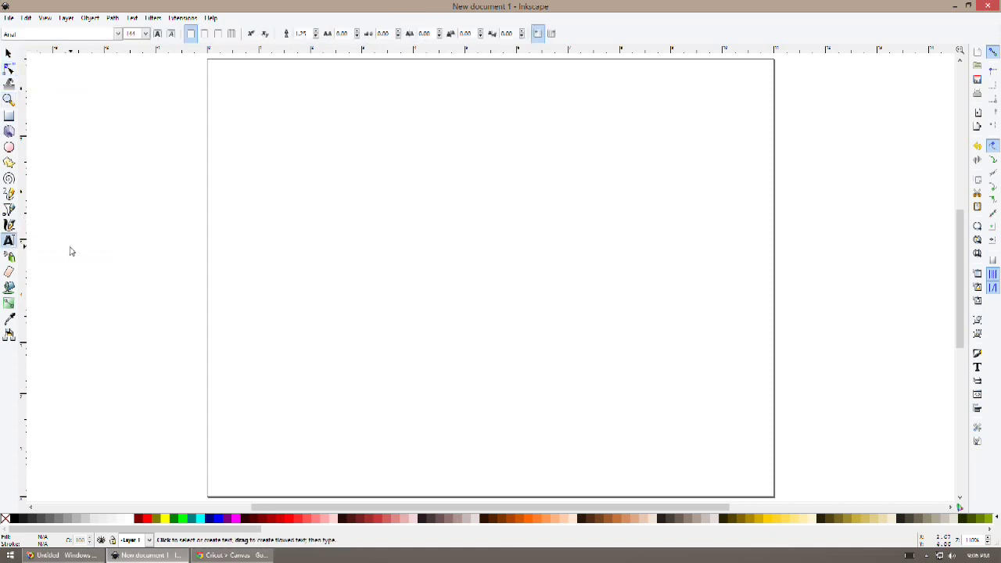
click(8, 53)
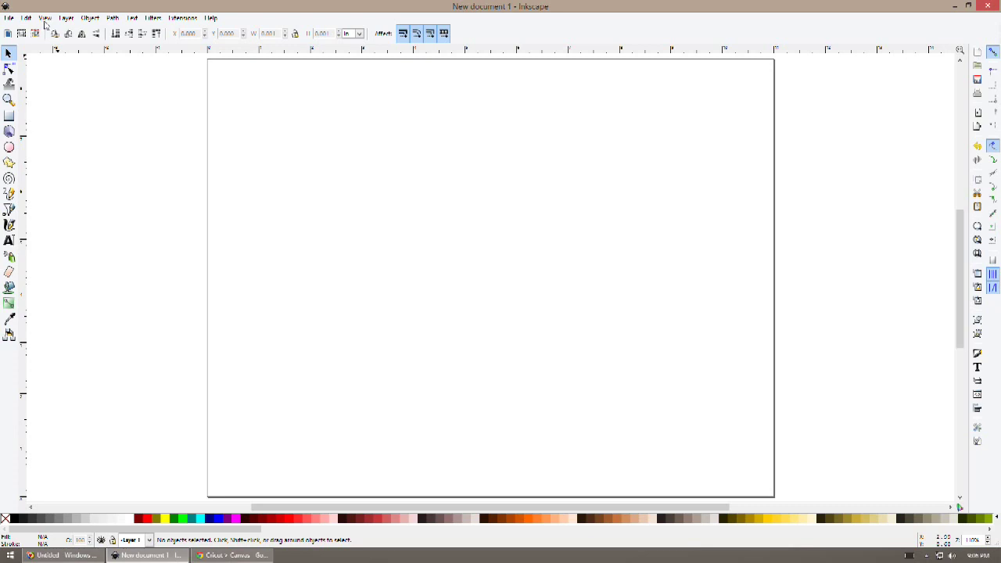
click(135, 19)
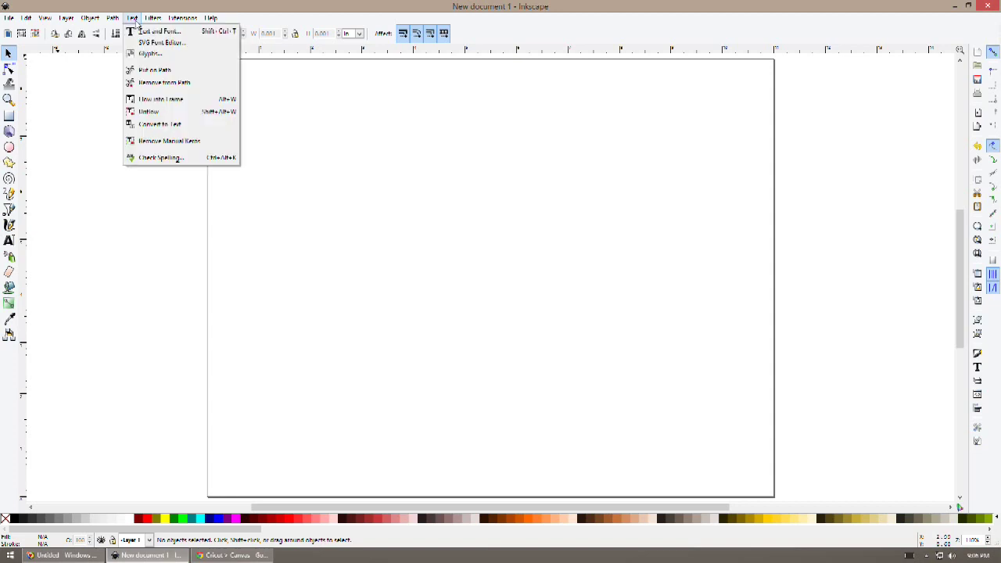
click(134, 19)
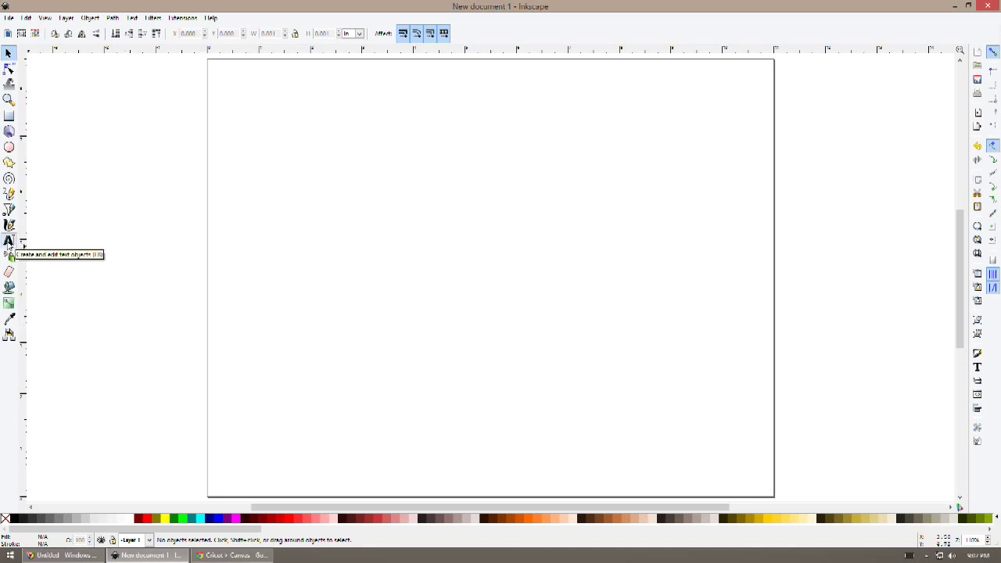
Write the word 'Type' near the top left of the page with the Text tool
click(9, 242)
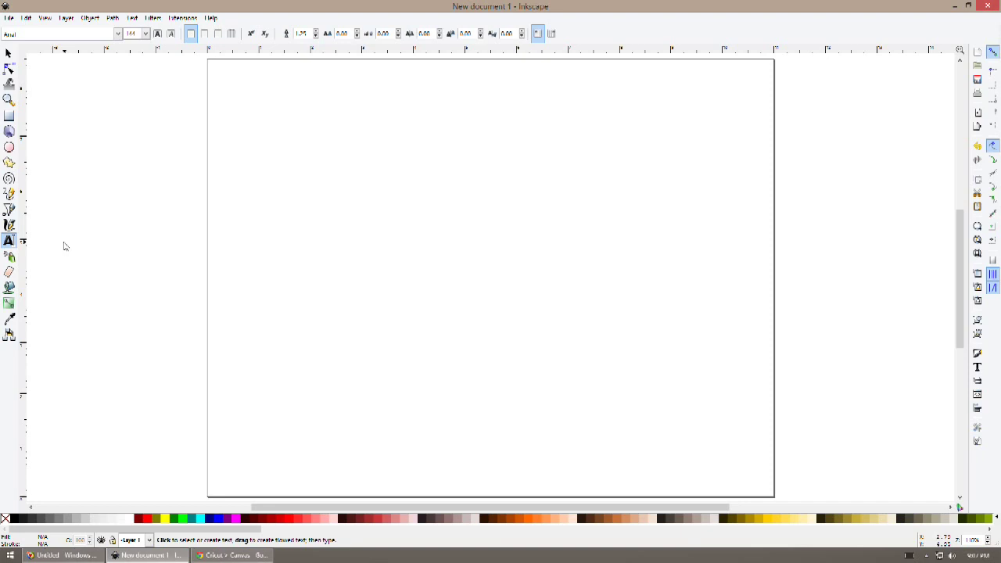
click(254, 183)
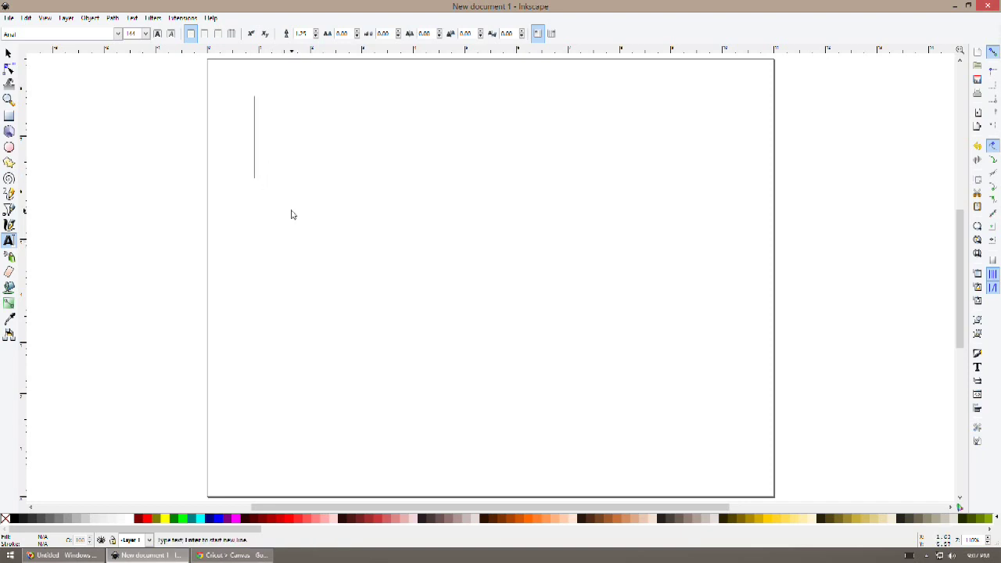
text(Type)
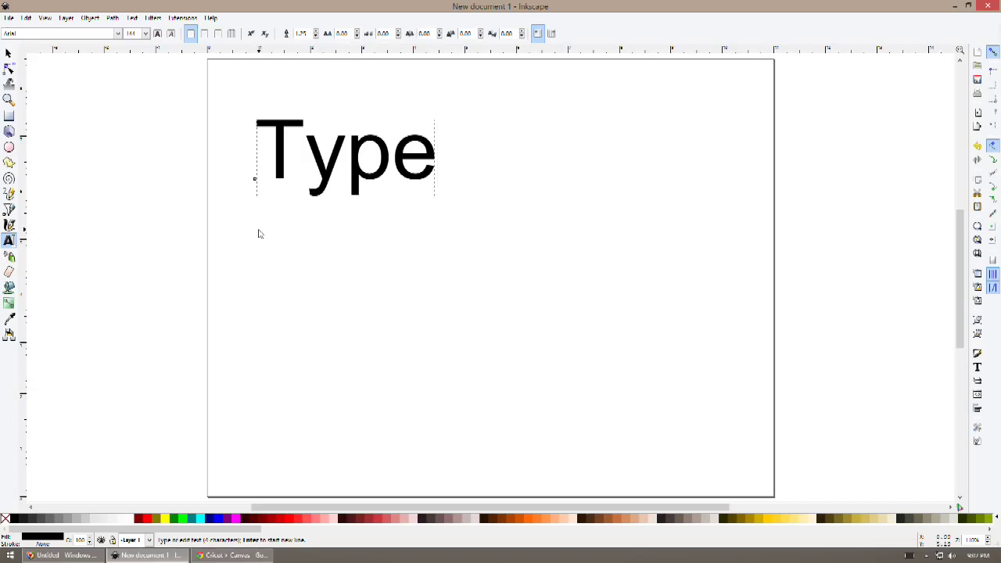
Create a flowed text frame reading 'Text will flow', then delete it and the word 'Type'
drag(259, 230, 610, 474)
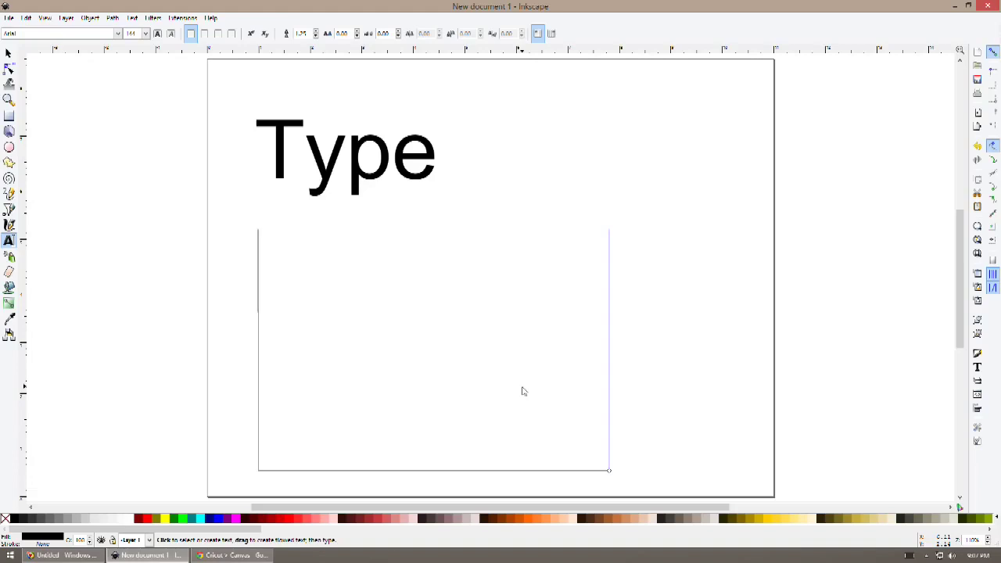
text(Text will flow)
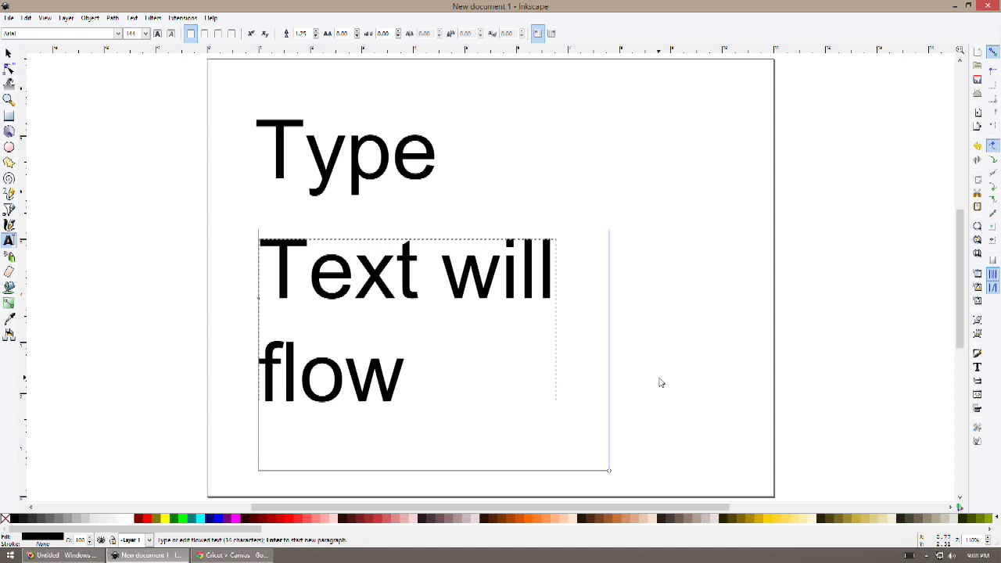
click(9, 53)
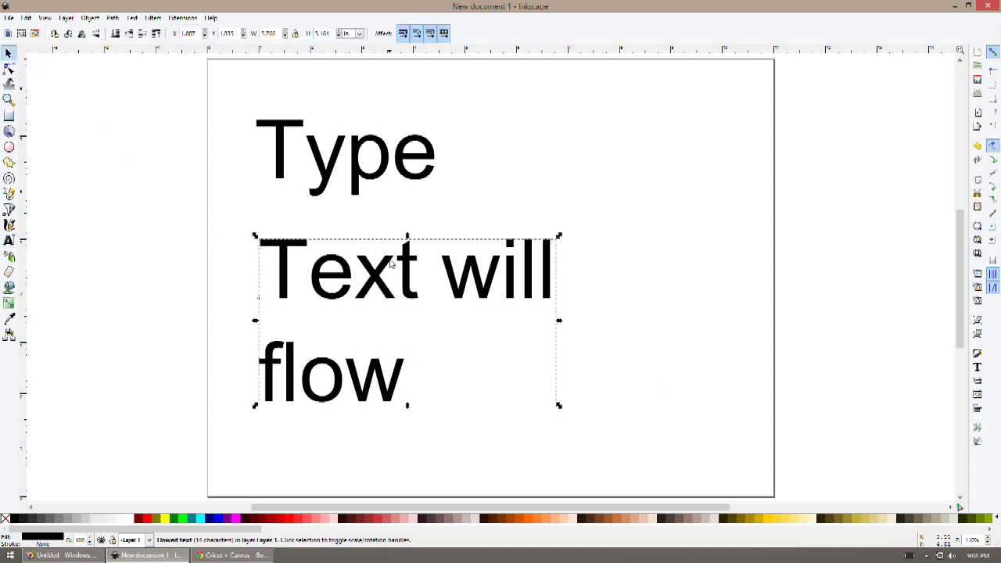
key(Delete)
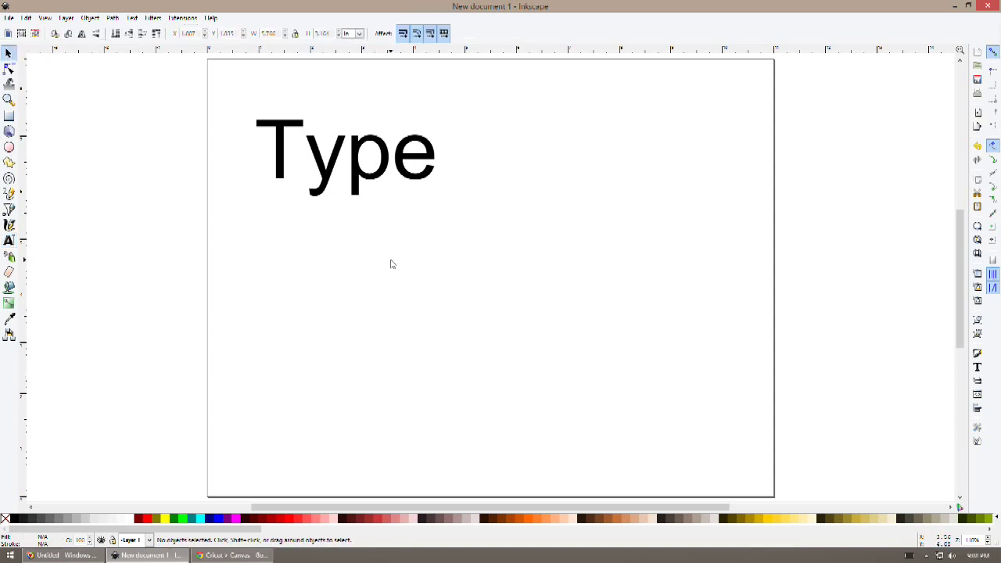
click(365, 168)
key(Delete)
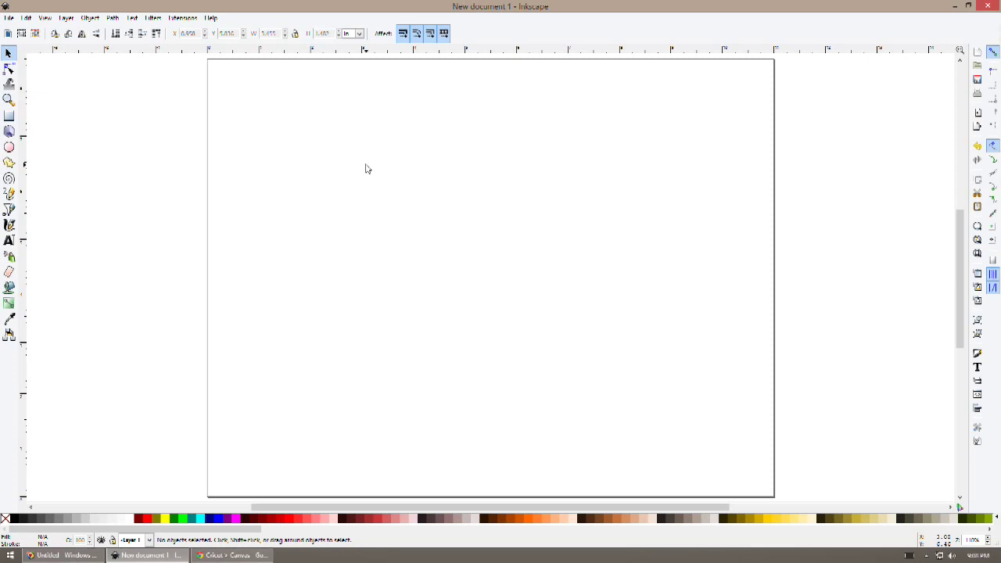
click(10, 241)
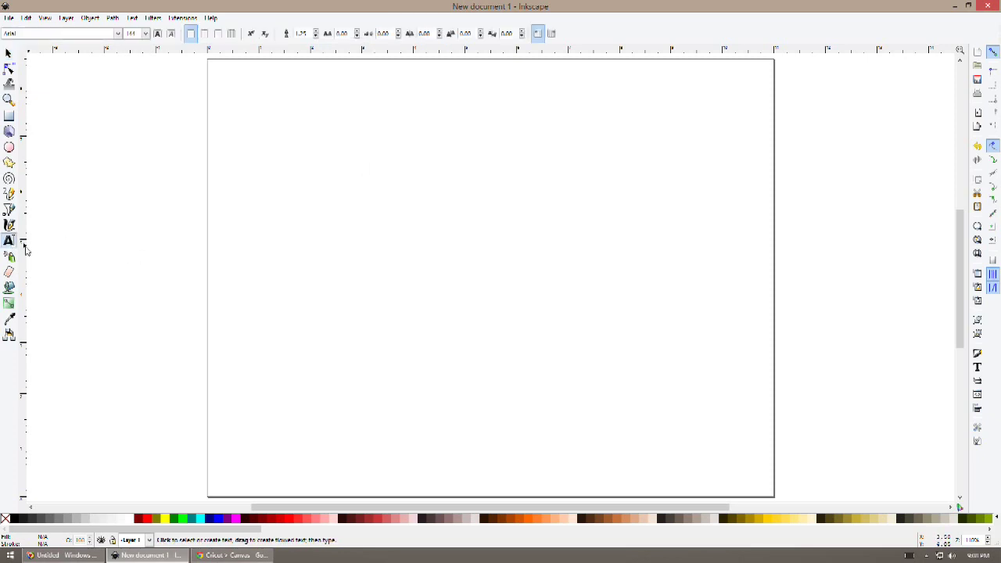
click(243, 226)
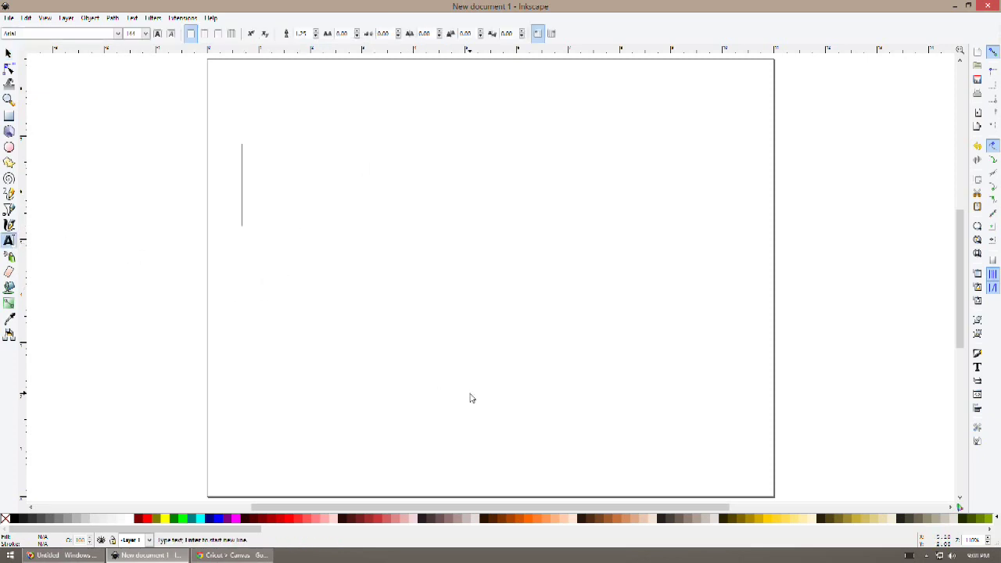
text(Start T)
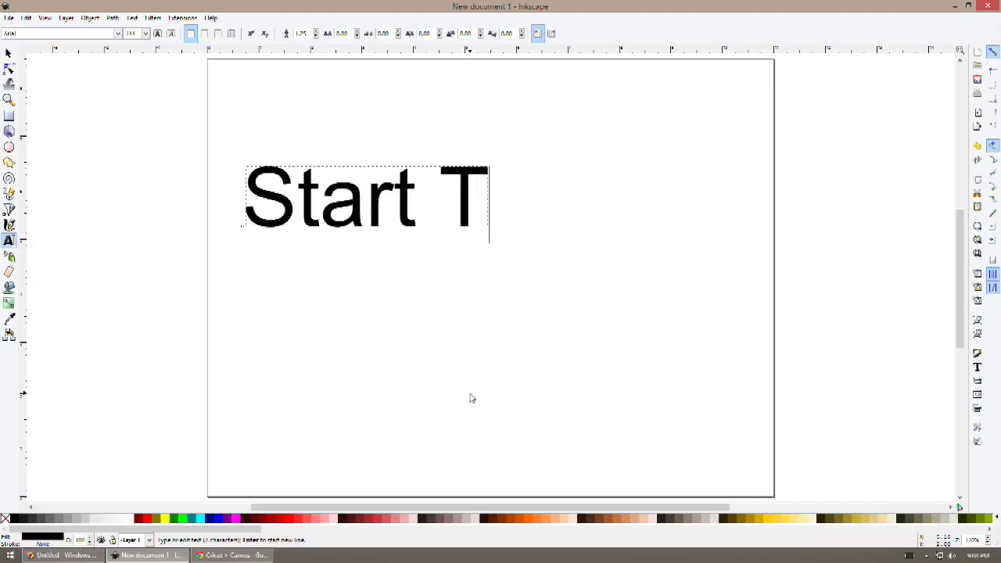
text(yping)
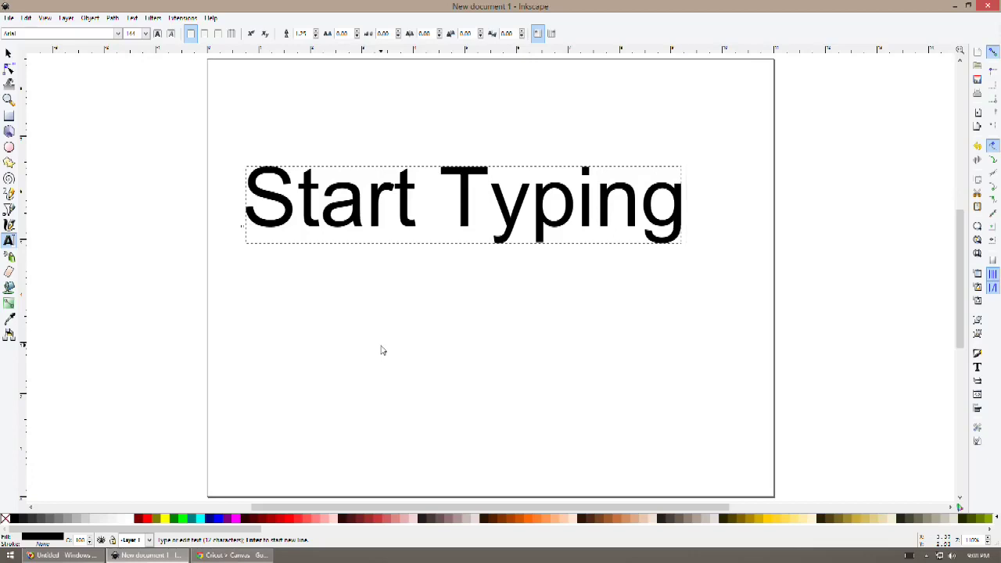
click(8, 53)
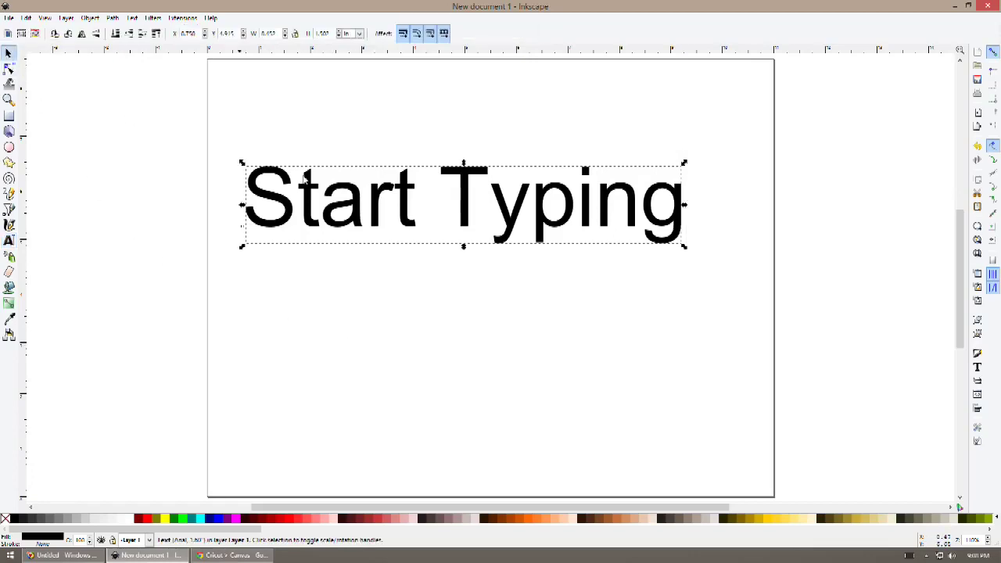
key(Delete)
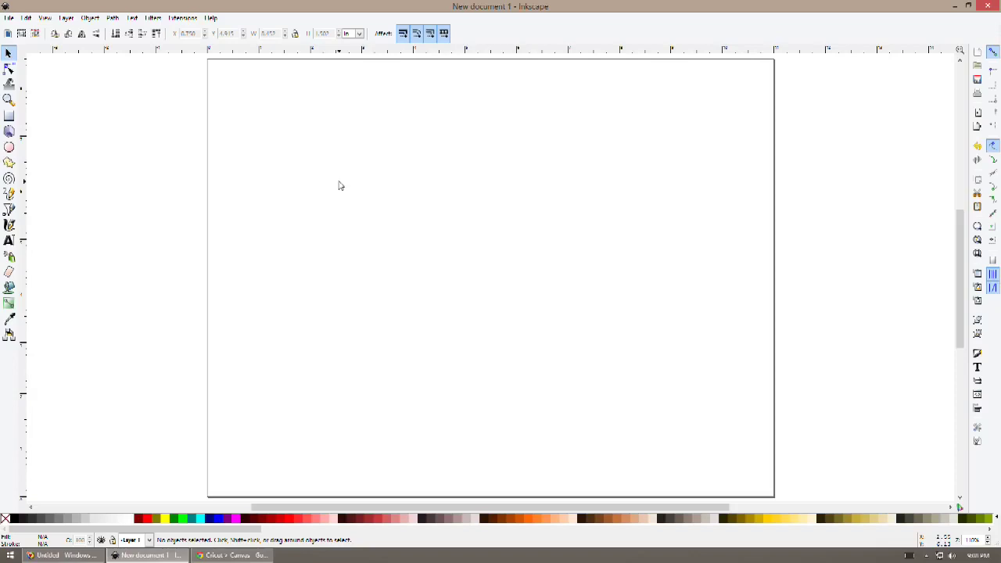
Choose Broadway from the Text tool's font family list
click(9, 241)
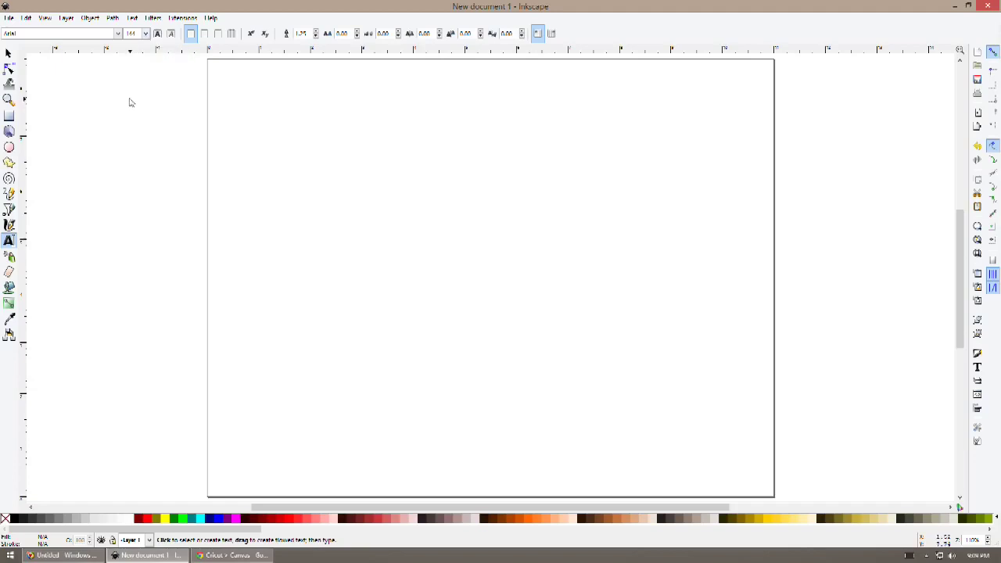
click(117, 35)
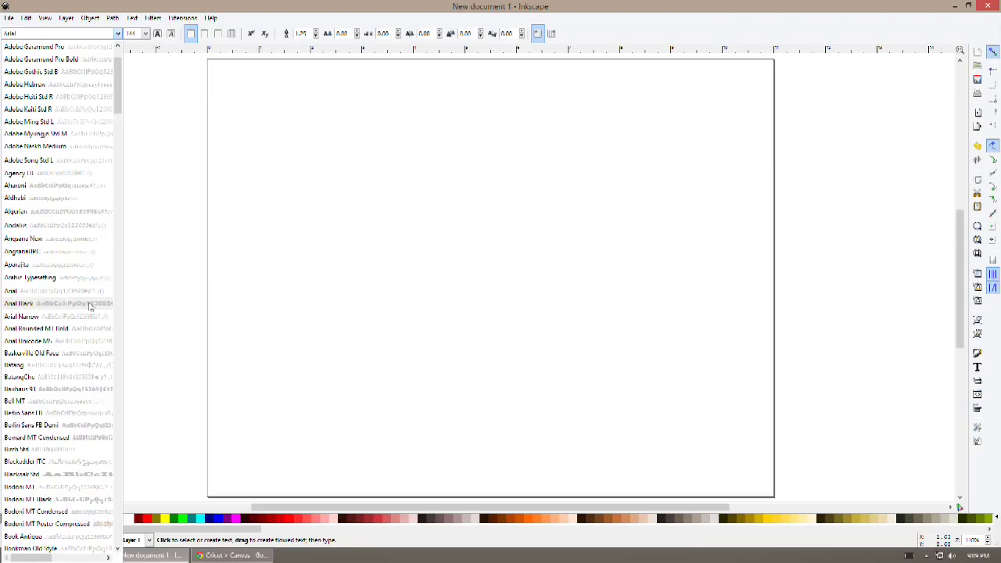
scroll(90, 306, down, 8)
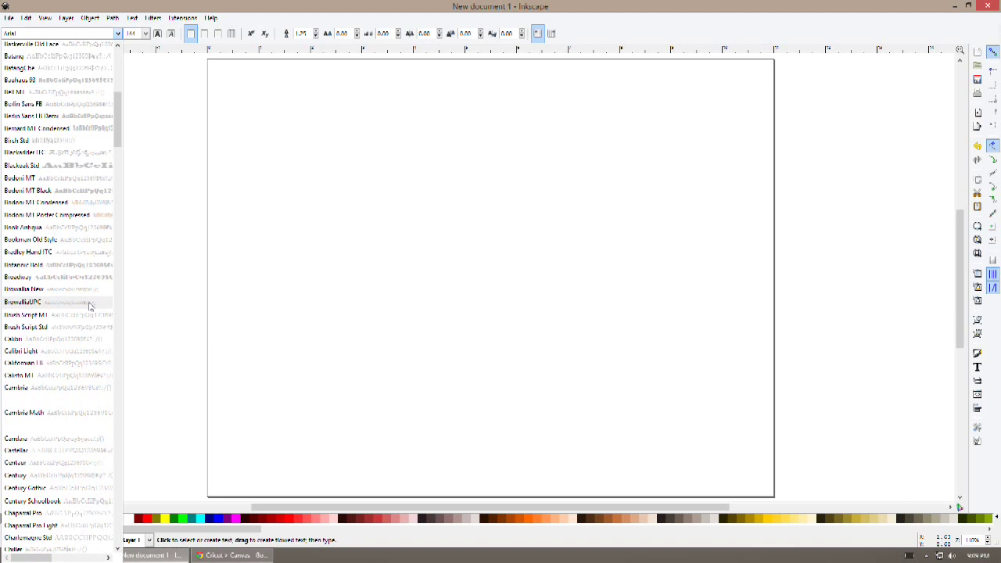
click(84, 277)
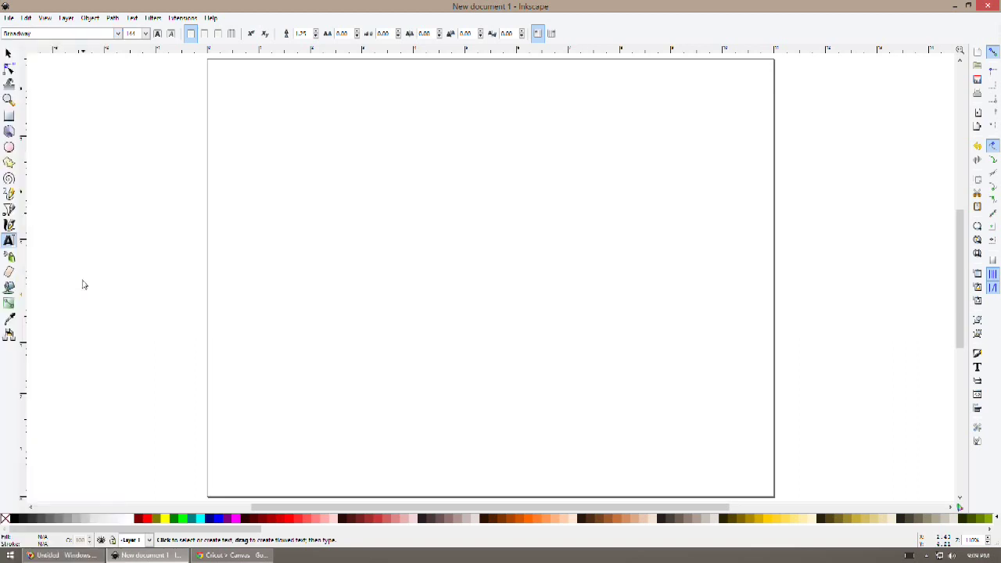
Write 'Broadway' mid-left on the page and try font size 40
click(228, 291)
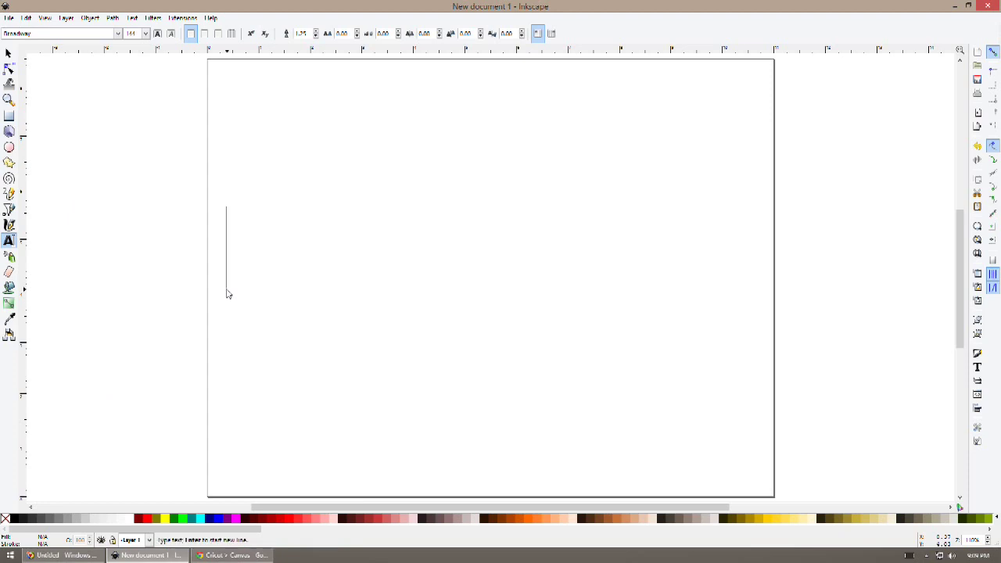
text(Broa)
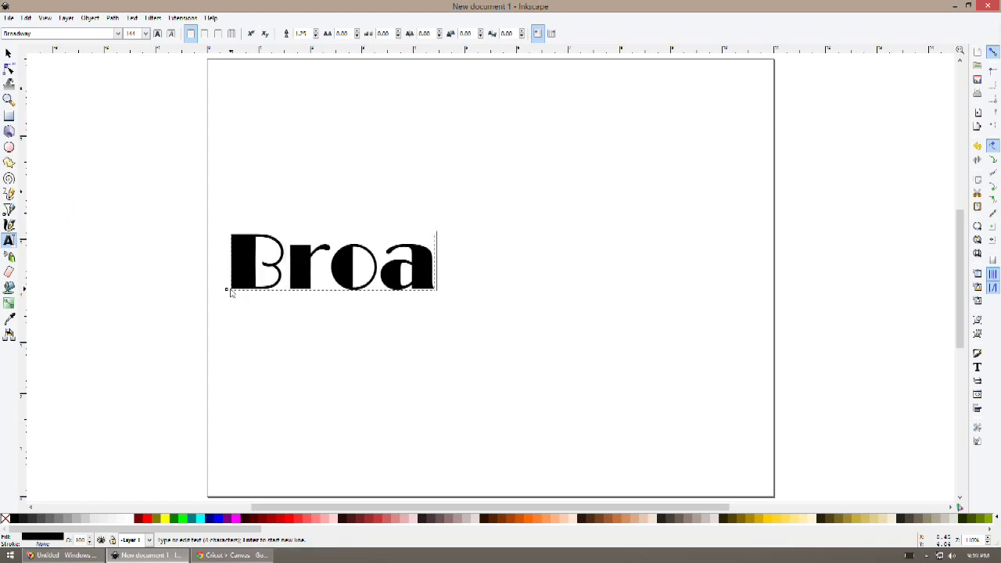
text(dway)
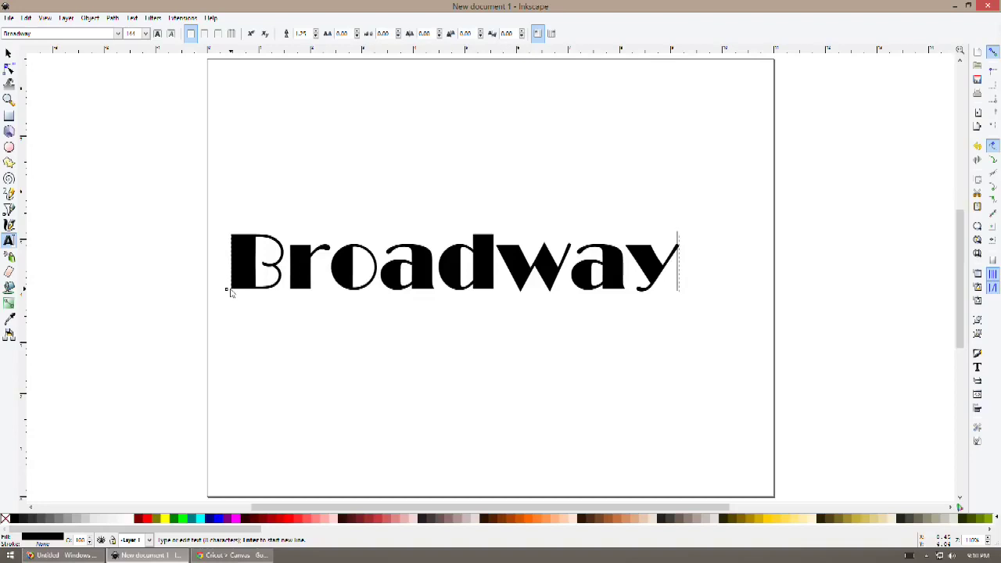
click(145, 35)
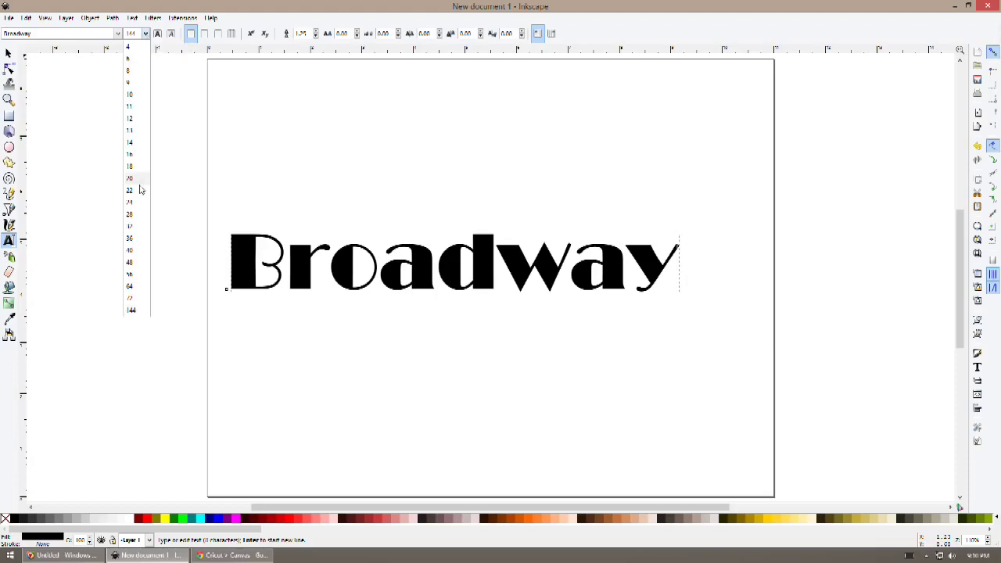
click(140, 269)
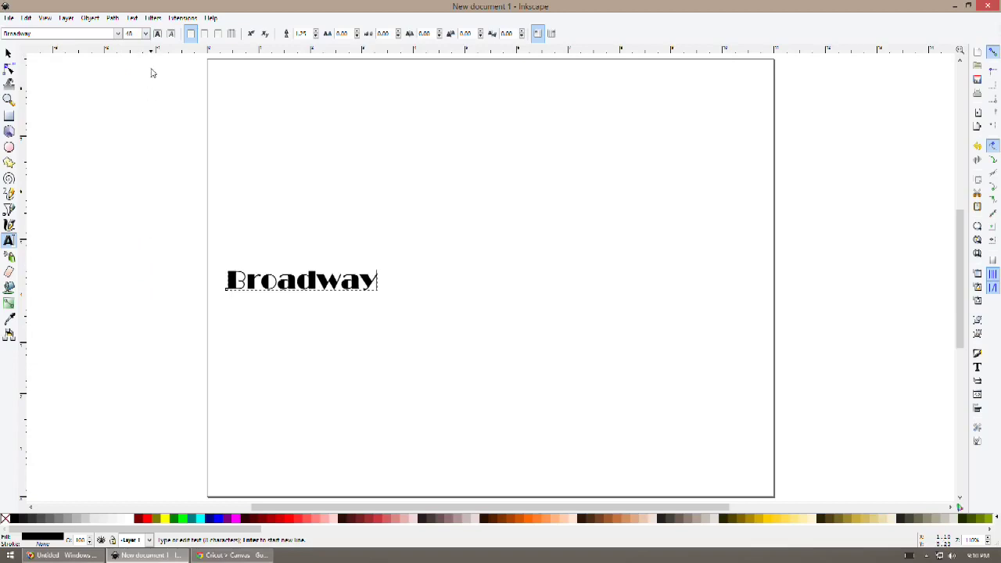
Set the Broadway text to size 175, then undo back to 144
click(145, 35)
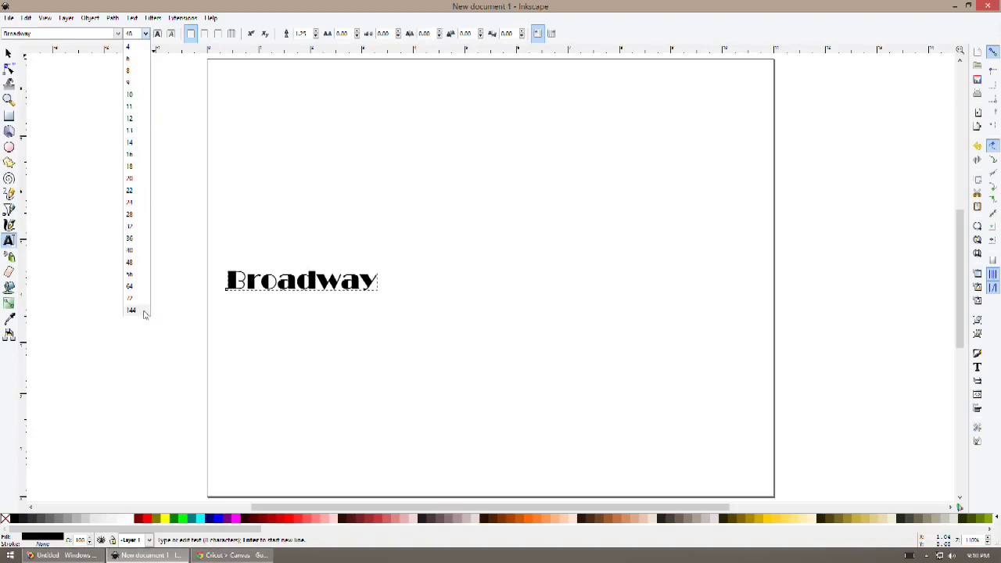
click(135, 37)
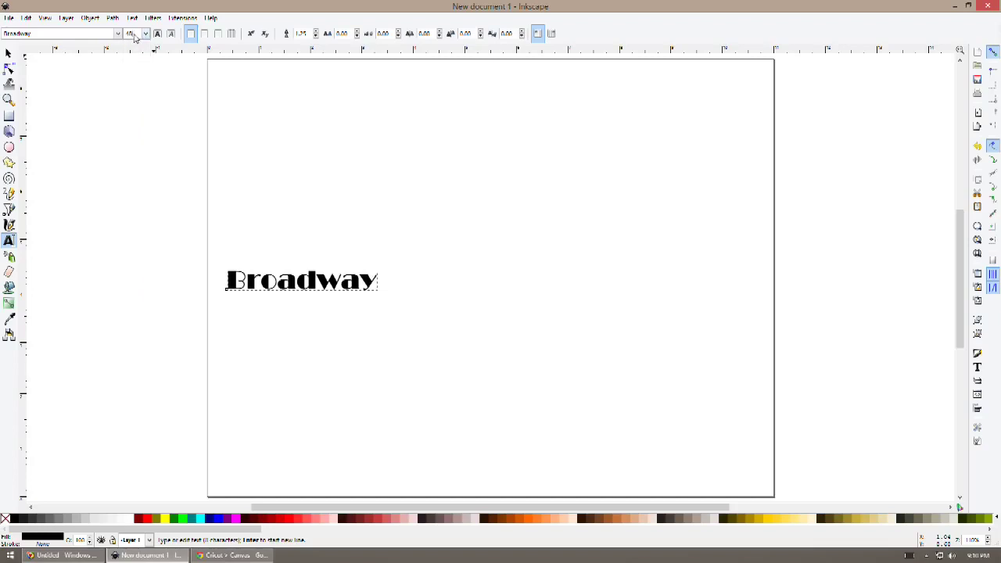
key(BackSpace)
key(BackSpace)
text(175)
key(Return)
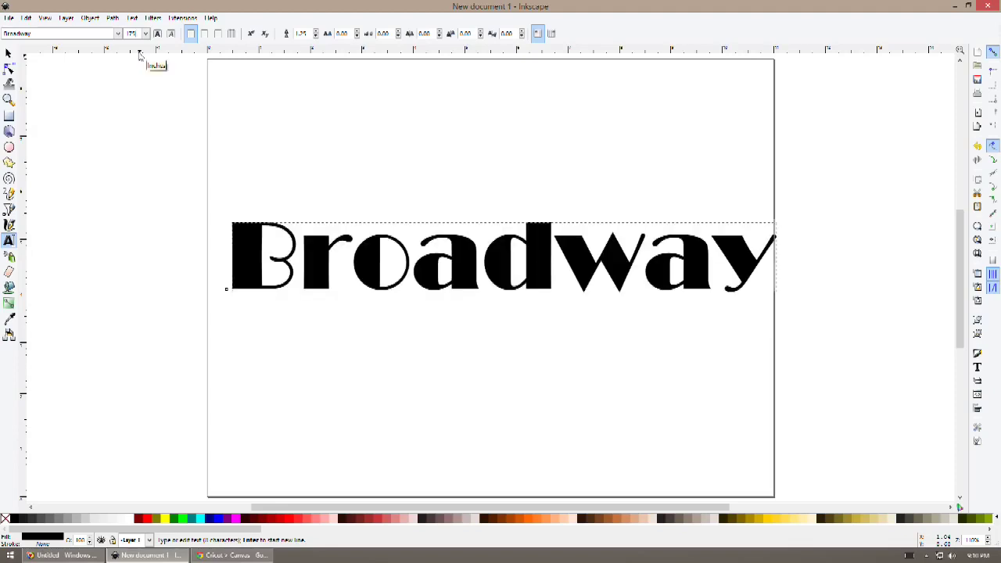
key(ctrl+z)
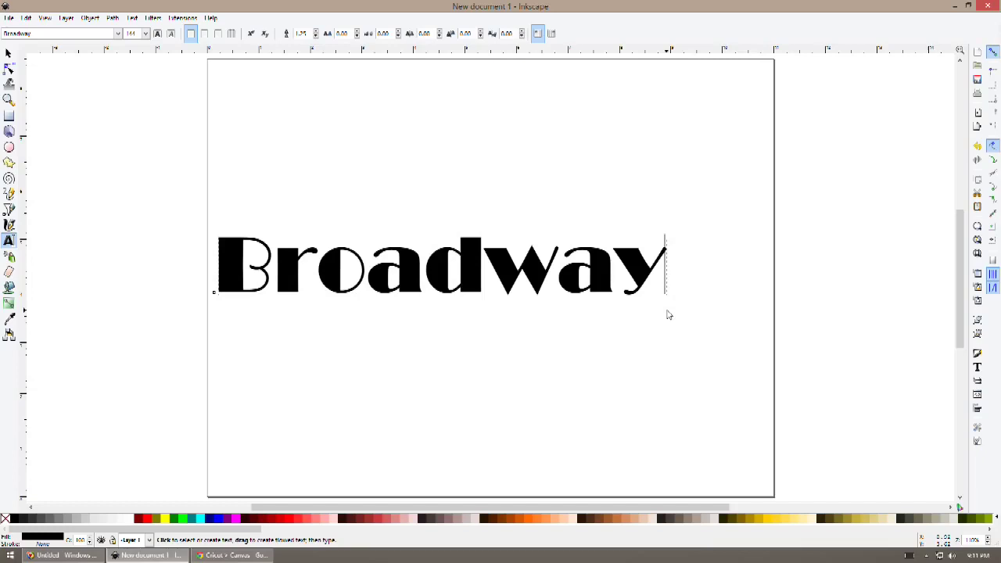
Resize the Broadway text to font size 175, then delete it
key(F7)
key(F1)
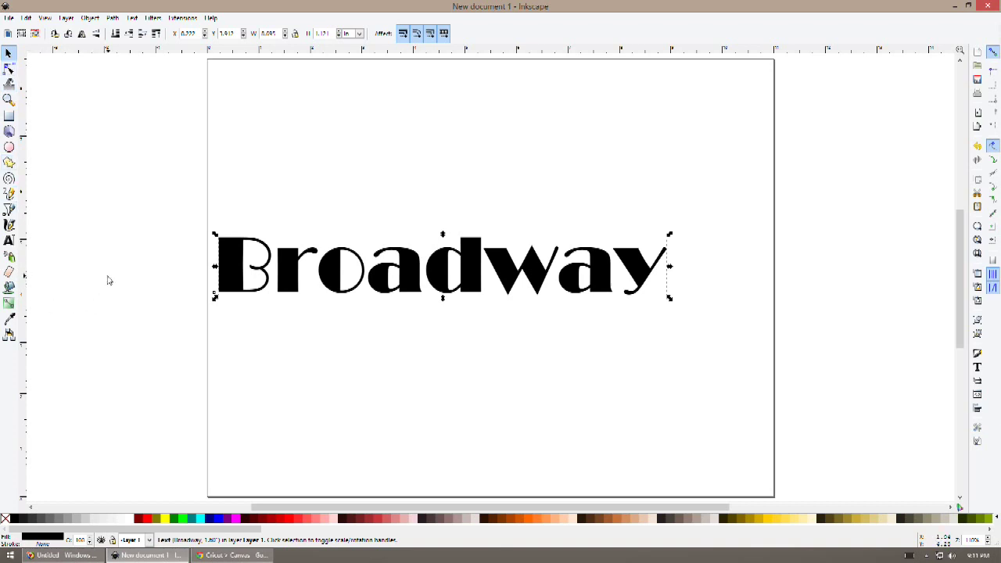
key(n)
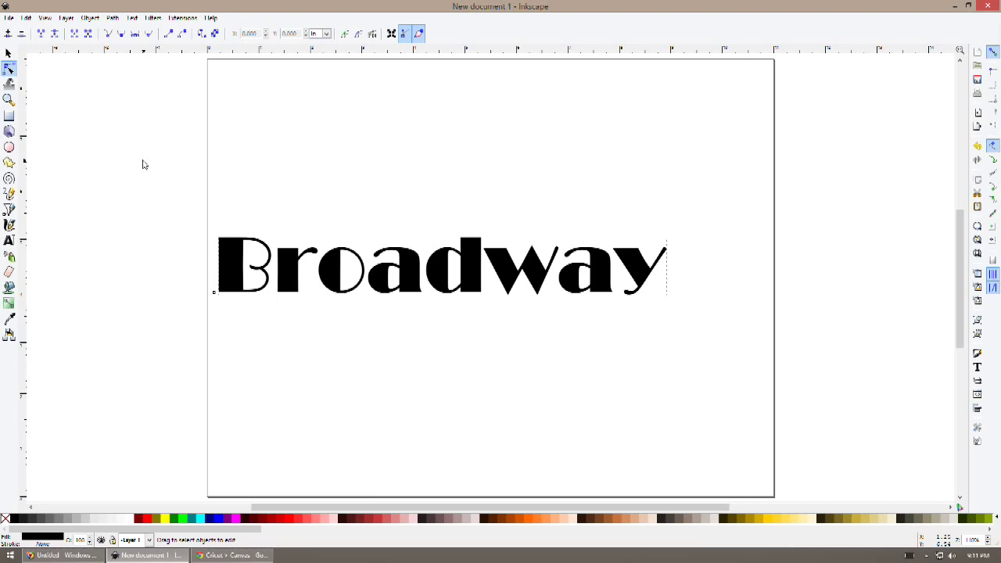
click(9, 240)
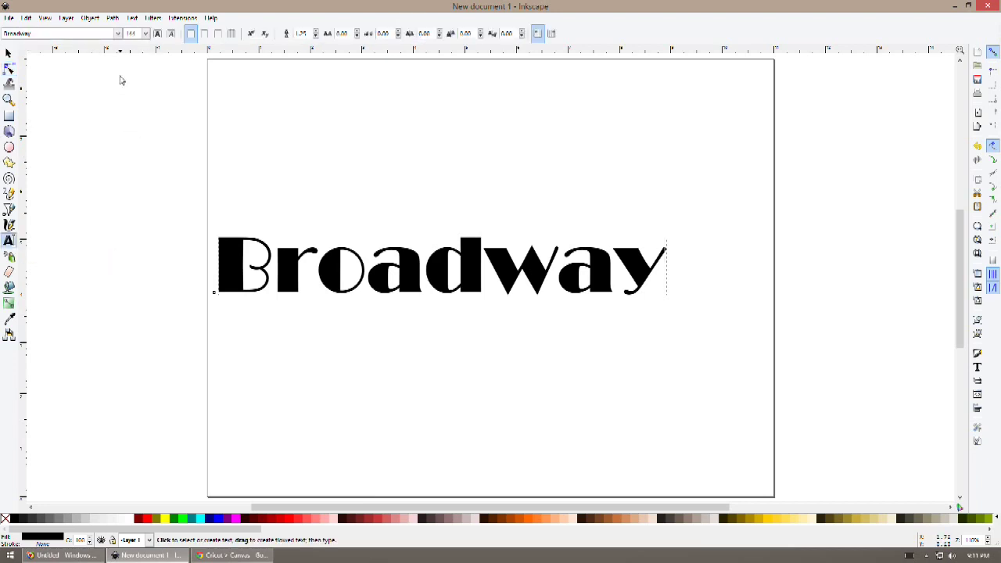
double_click(138, 34)
text(175)
key(Return)
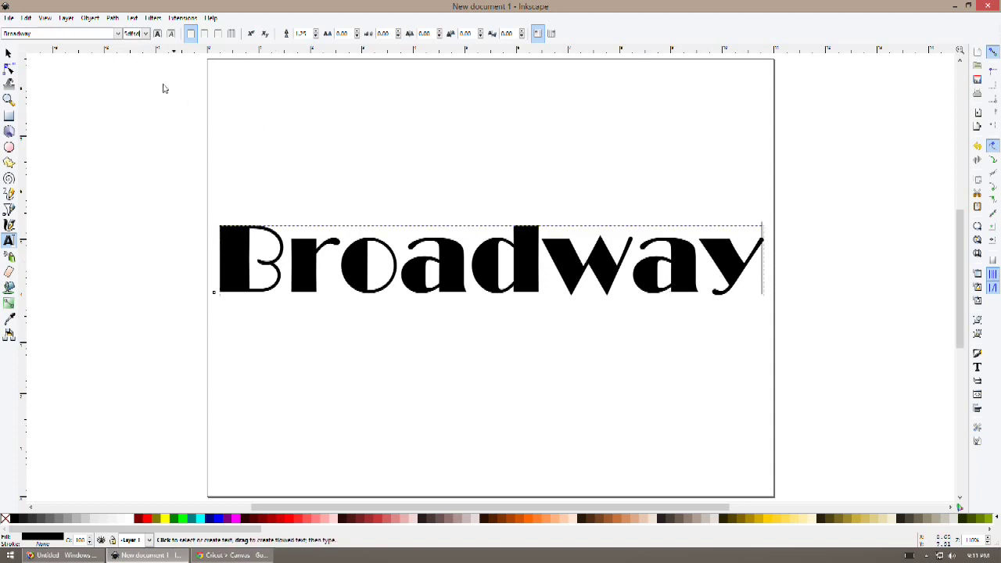
key(F1)
key(Delete)
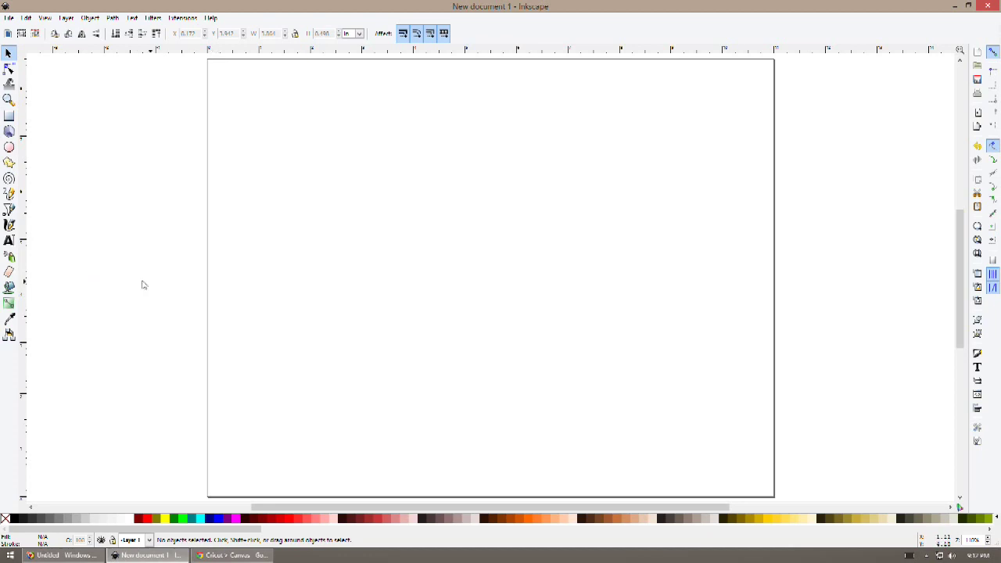
Set Calisto MT at size 48 and type 'At the size you chose' at upper left
click(11, 244)
click(117, 34)
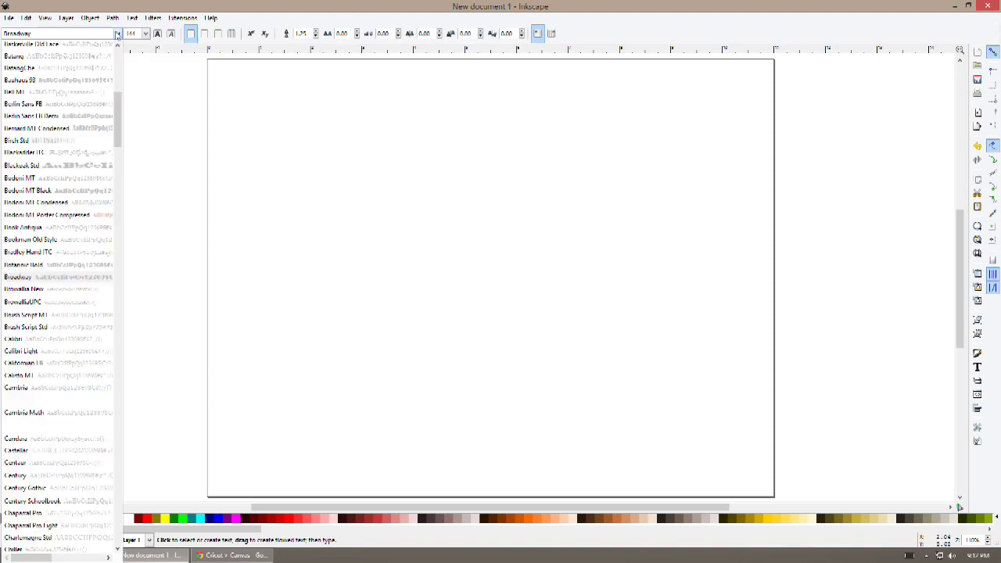
click(87, 381)
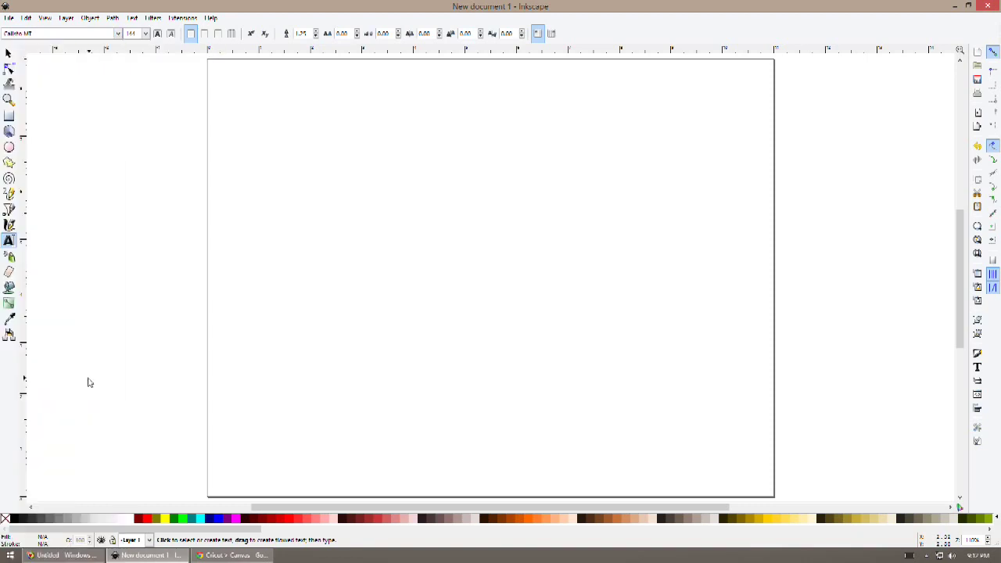
click(145, 33)
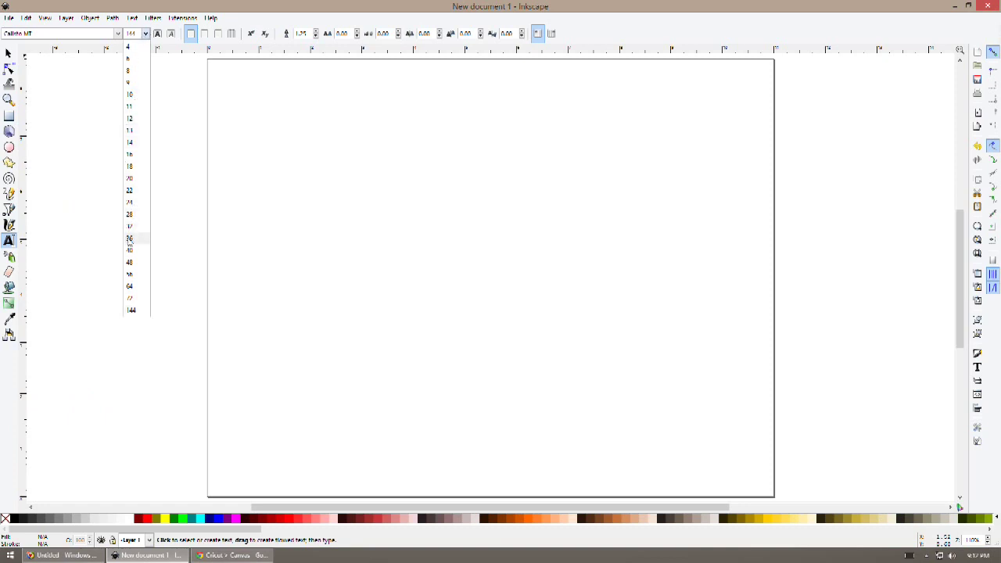
click(134, 263)
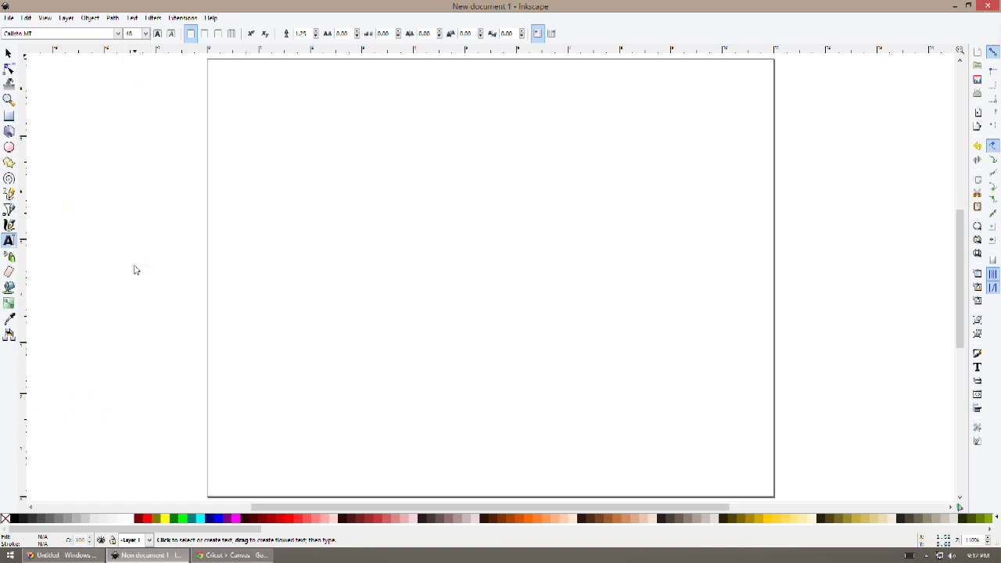
click(259, 213)
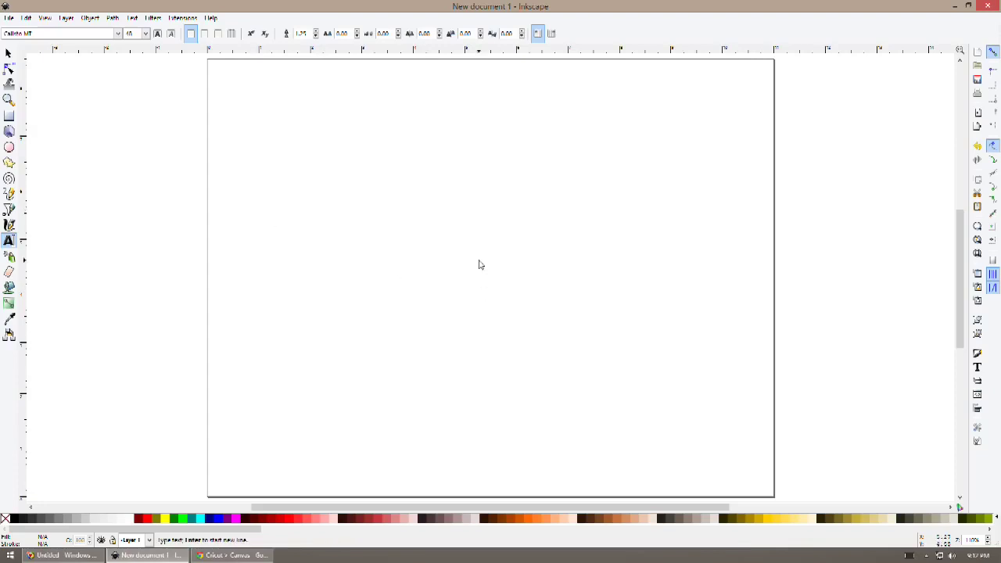
text(At the siz)
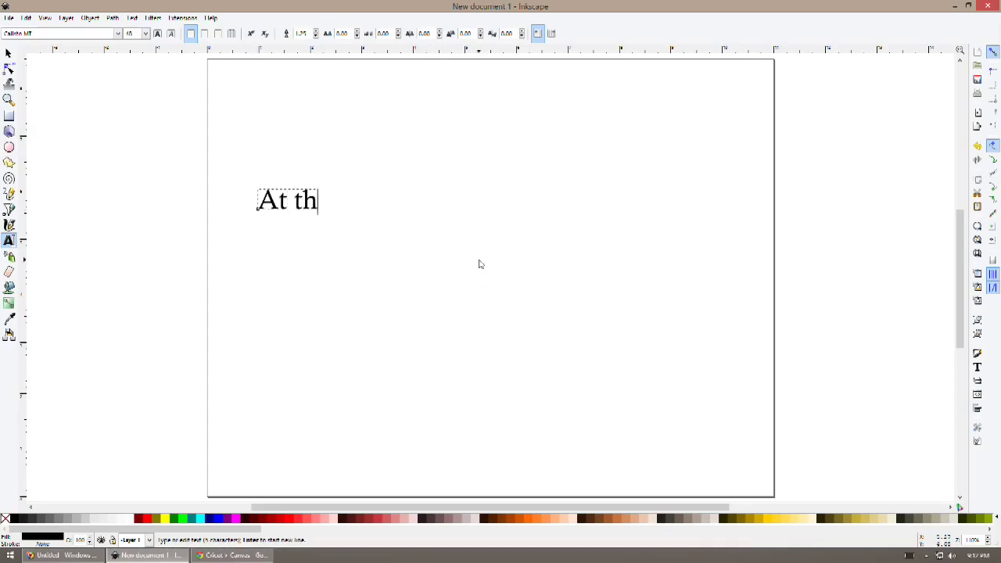
text(e you chose)
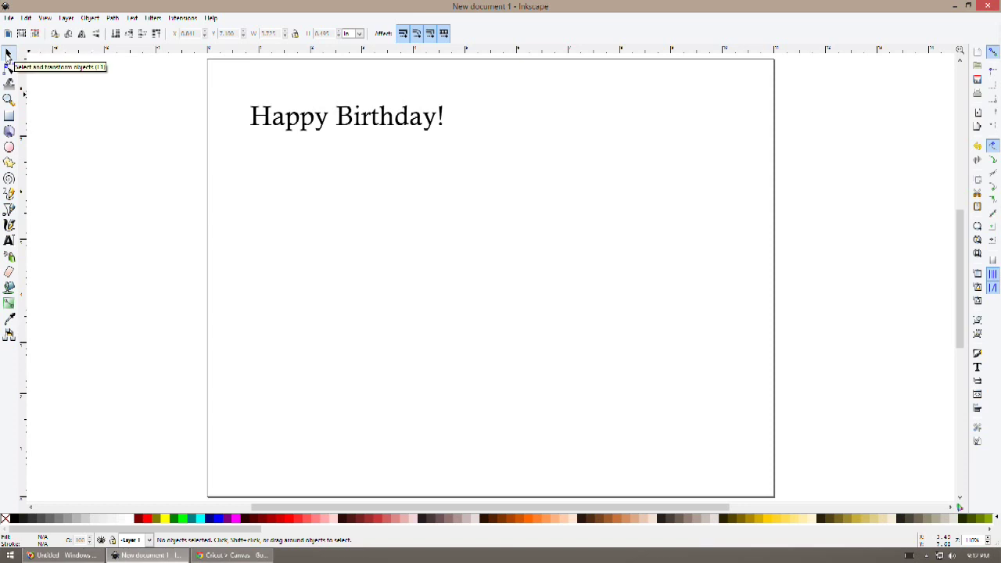
Select the Happy Birthday! text and bring up the Text menu
click(326, 128)
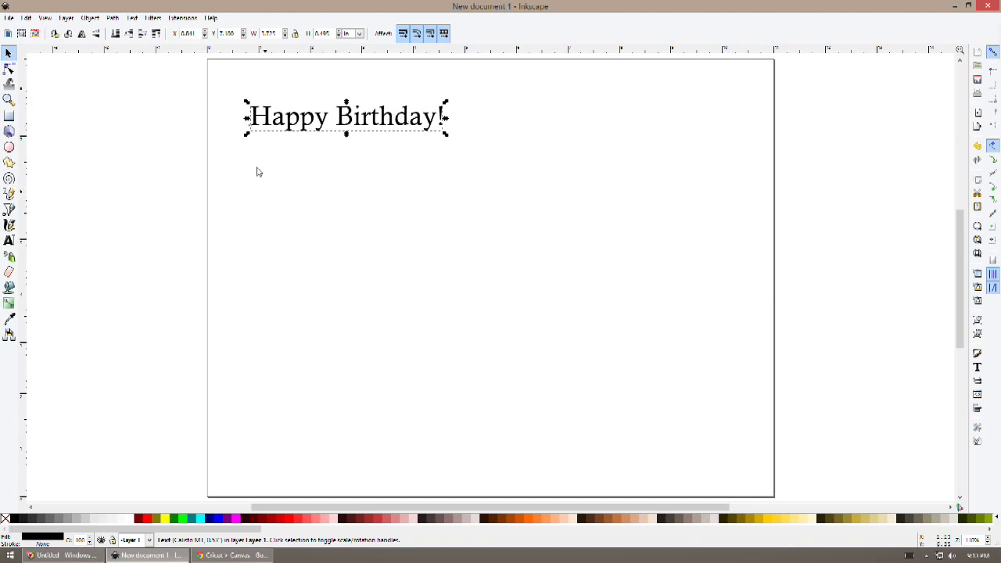
click(131, 18)
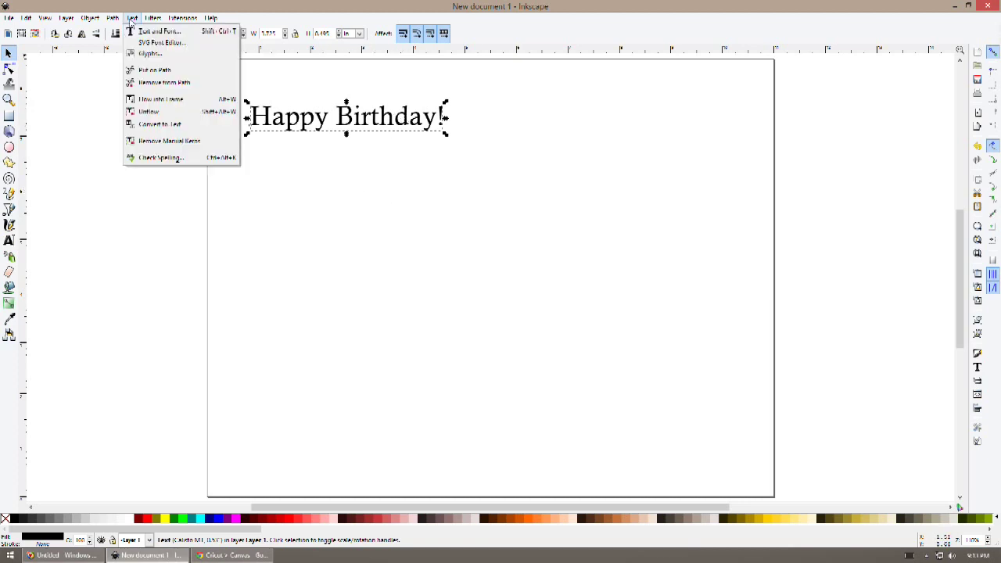
In Text and Font, preview Happy Birthday! in fonts from Cambria through Comic Sans MS
click(194, 36)
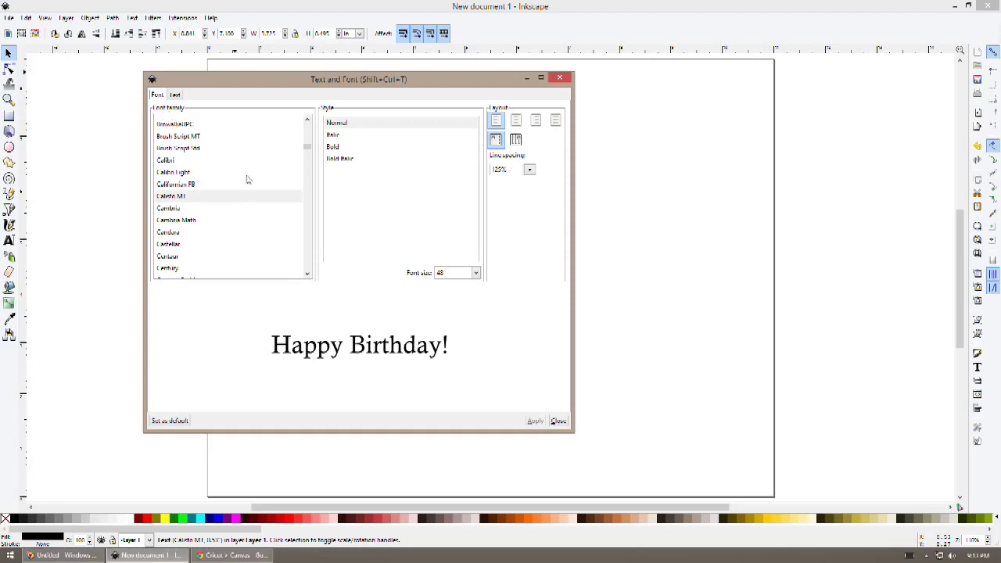
click(191, 210)
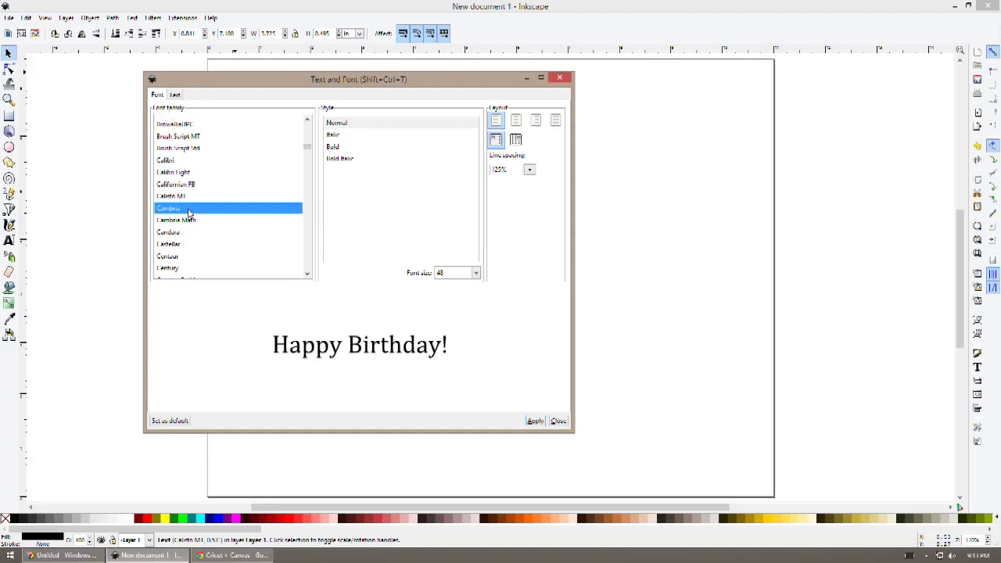
click(191, 222)
click(185, 249)
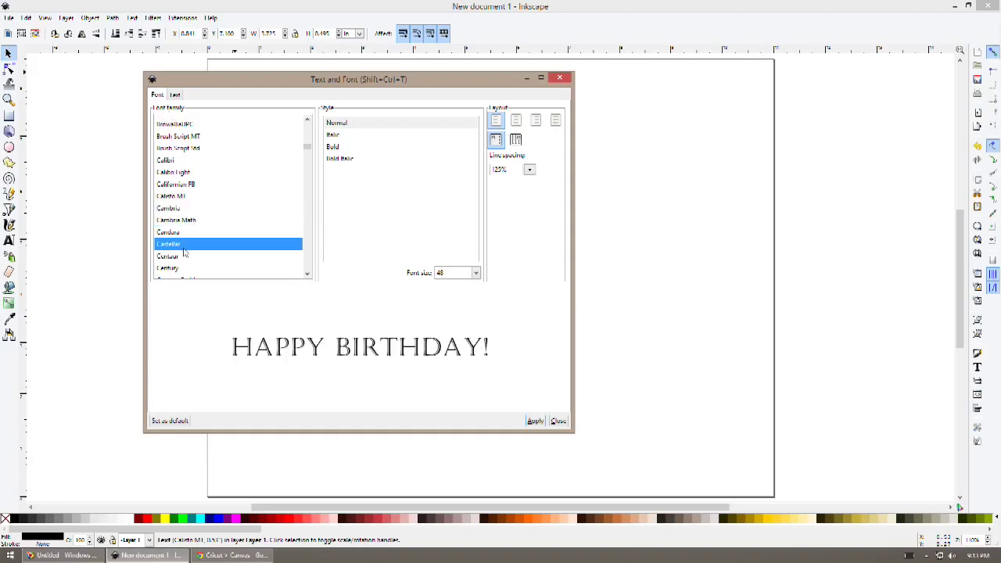
key(Down)
key(Down)
key(Down)
key(Down)
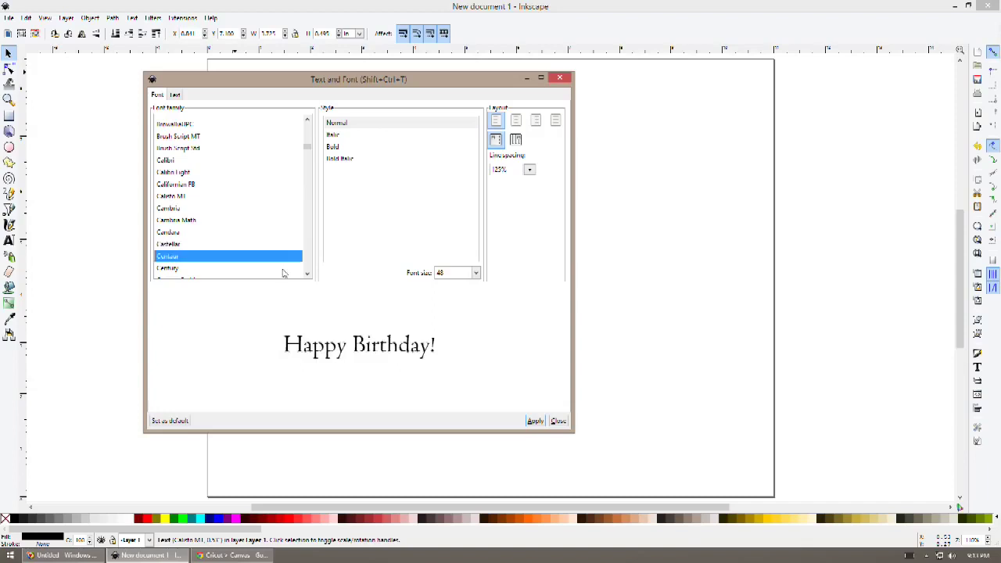
key(Down)
key(Down)
key(Down)
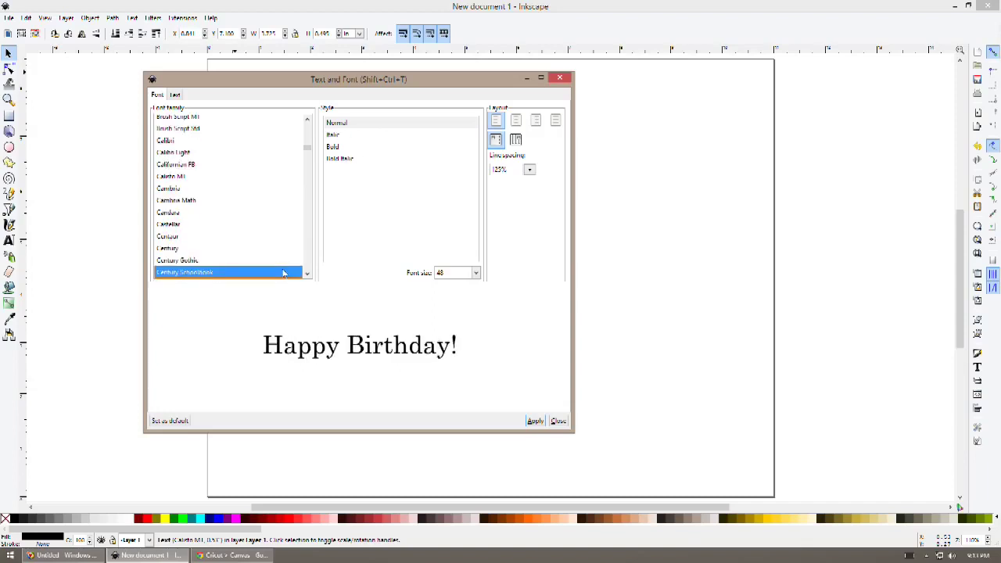
key(Down)
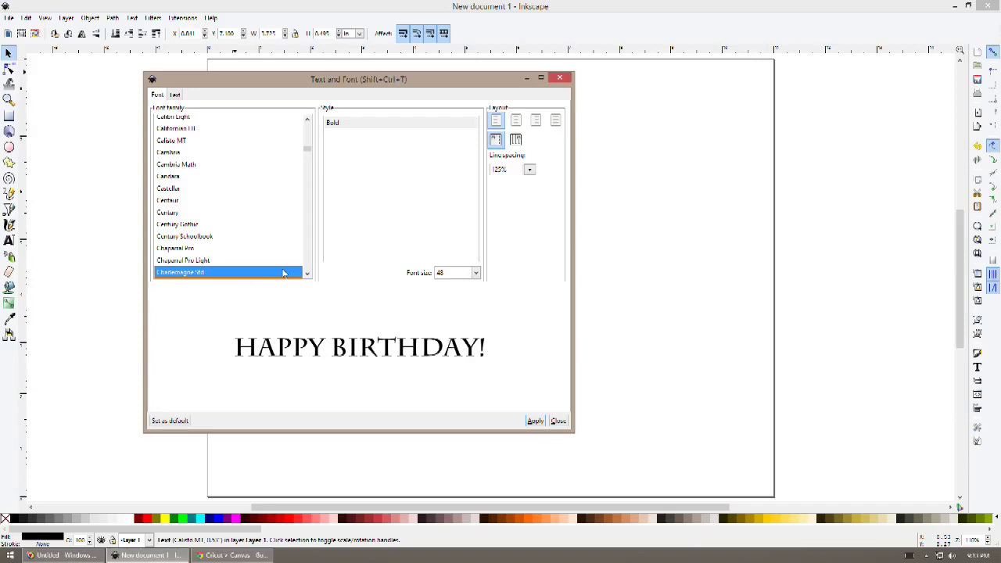
key(Down)
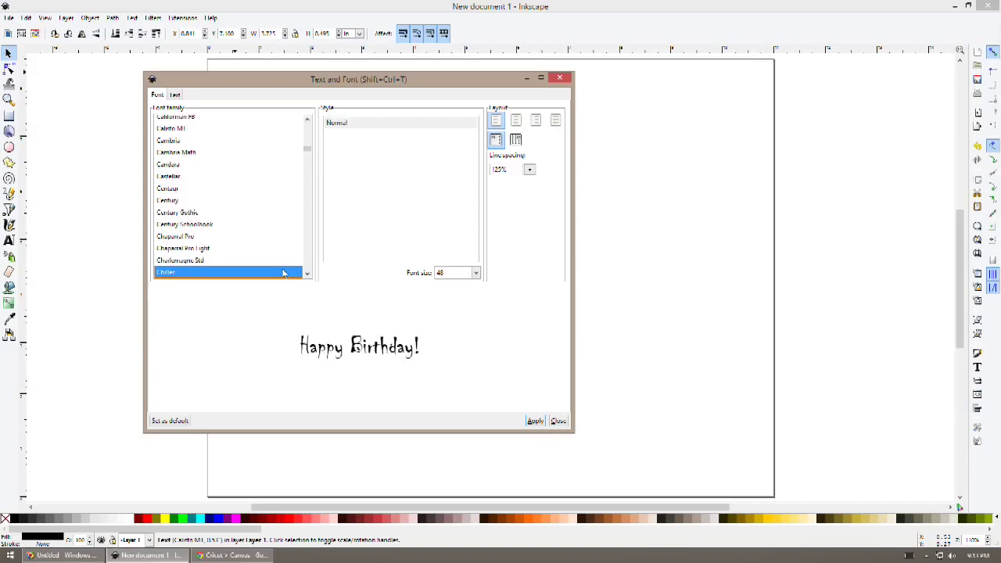
key(Down)
key(Down)
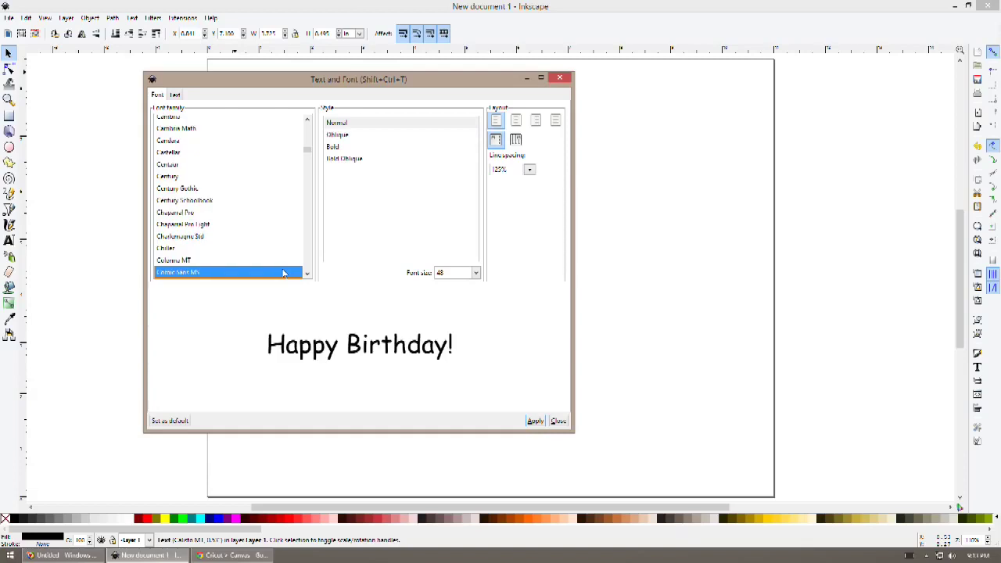
key(Down)
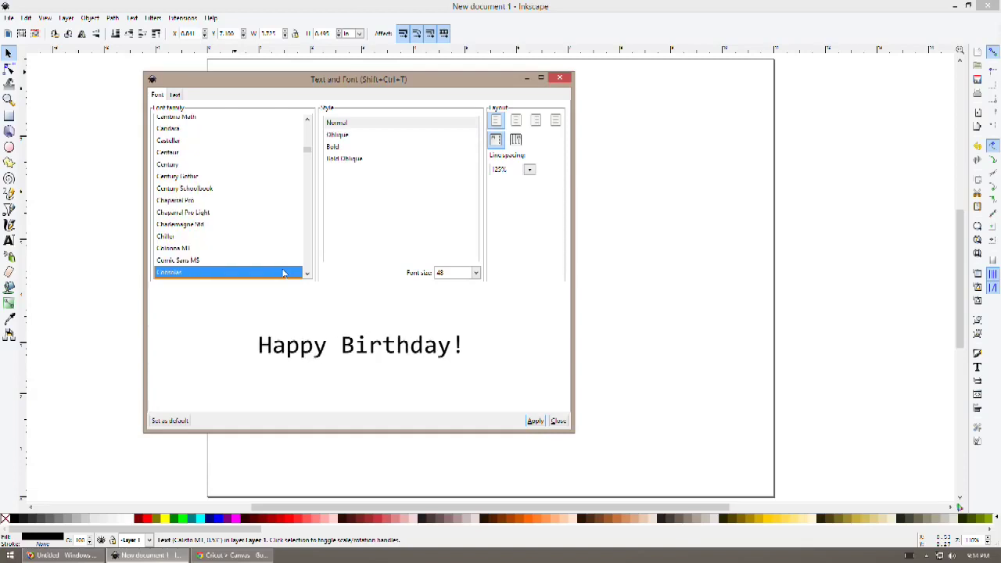
Search the font list by name, preview Latha, and land on Arial
text(mark)
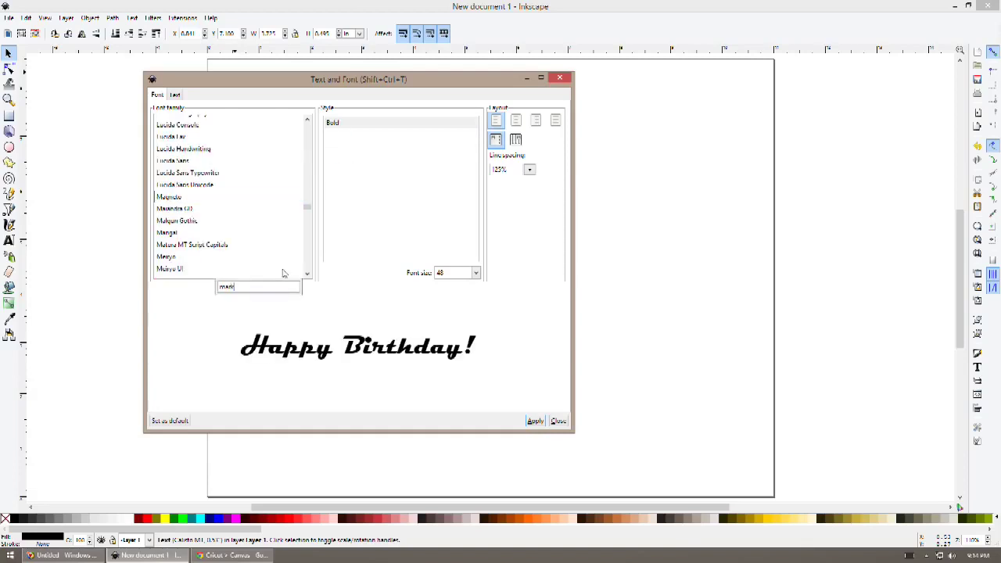
key(BackSpace)
key(BackSpace)
key(BackSpace)
key(BackSpace)
scroll(311, 136, up, 4)
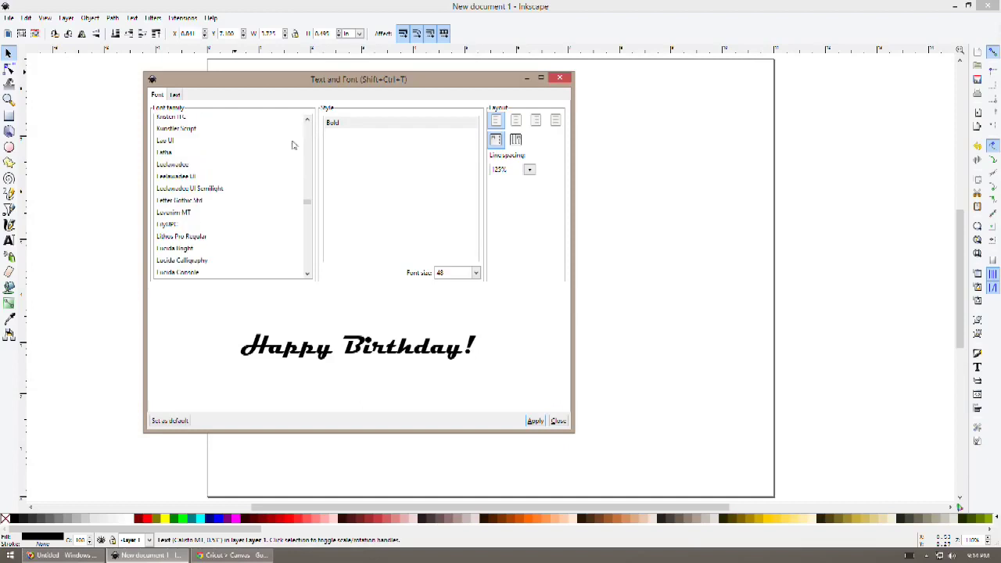
click(165, 153)
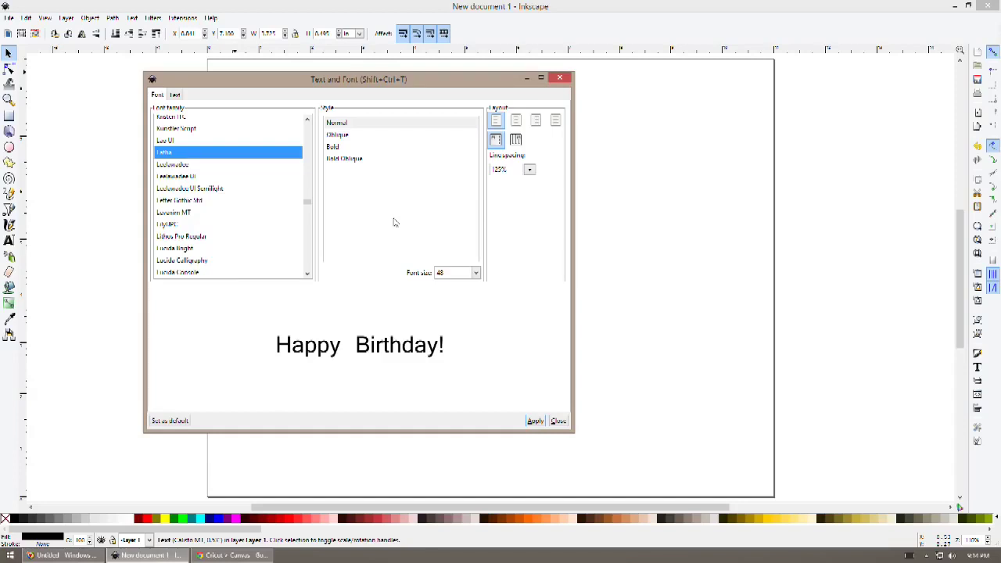
text(m)
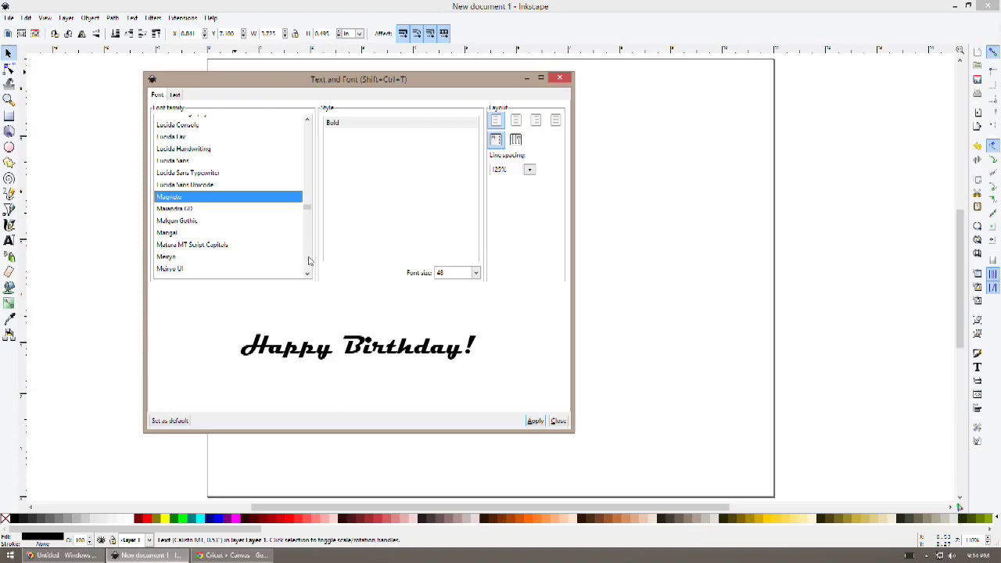
text(ari)
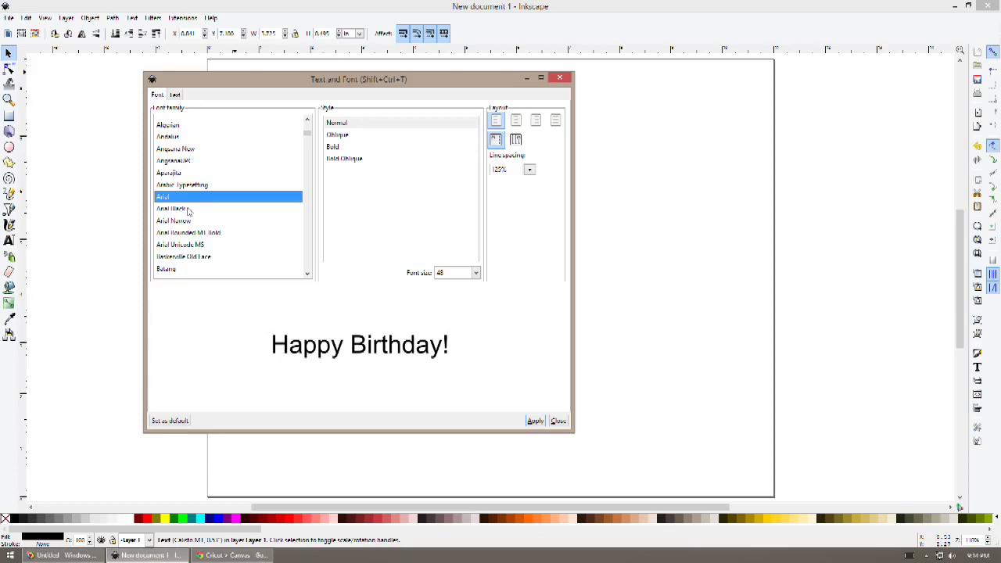
Choose Arial Black and apply font size 145 to Happy Birthday!
click(188, 210)
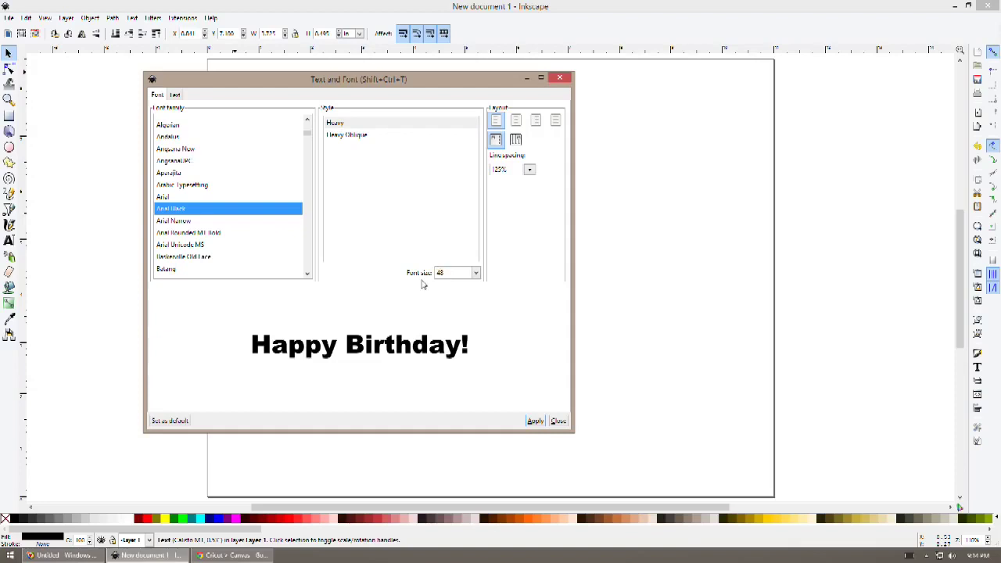
click(476, 272)
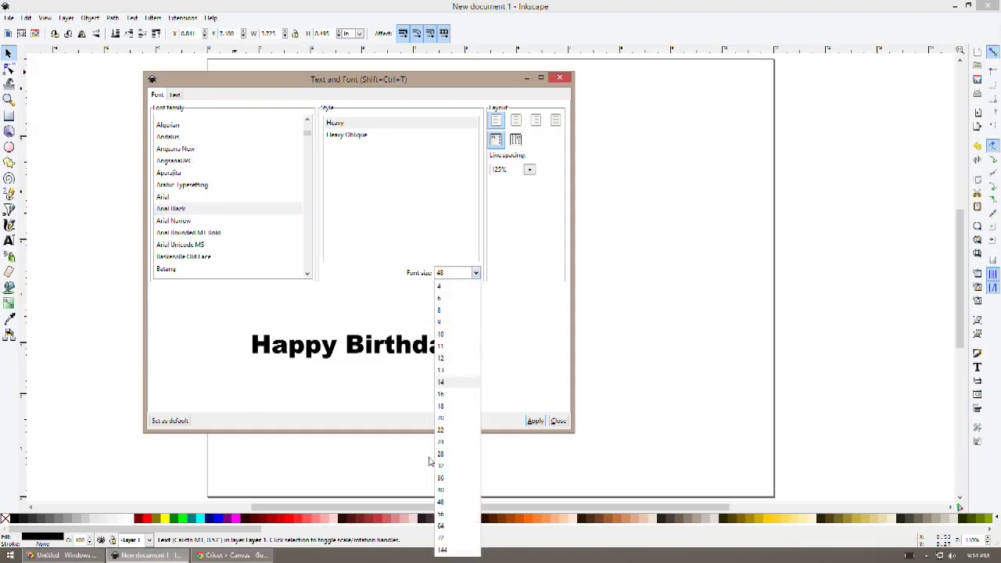
click(456, 274)
double_click(456, 274)
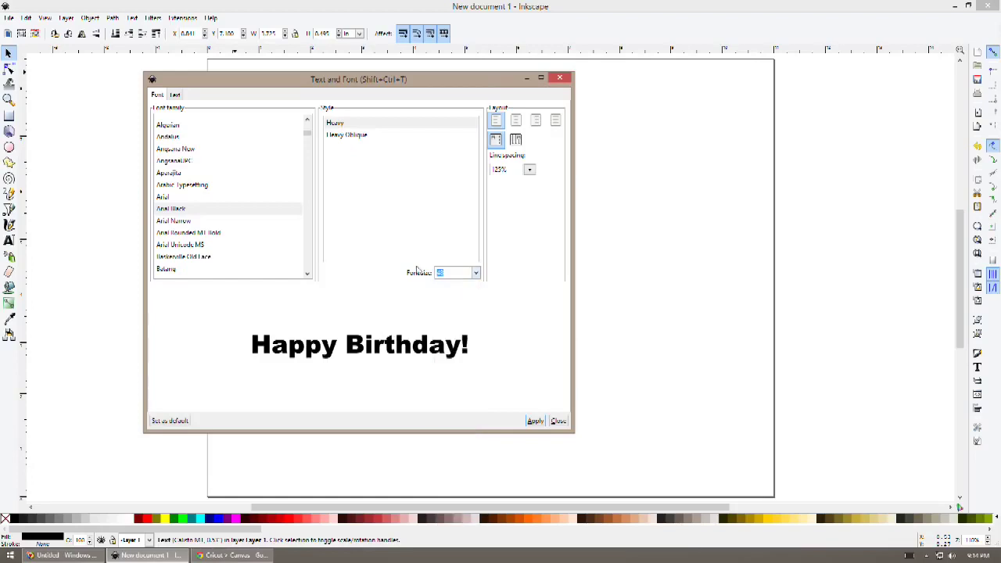
key(BackSpace)
text(15)
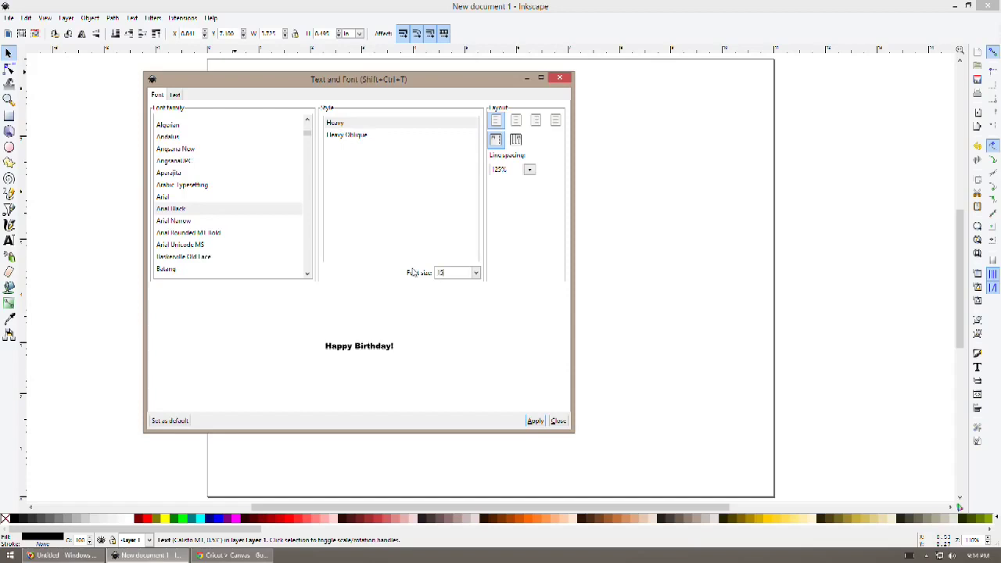
text(7)
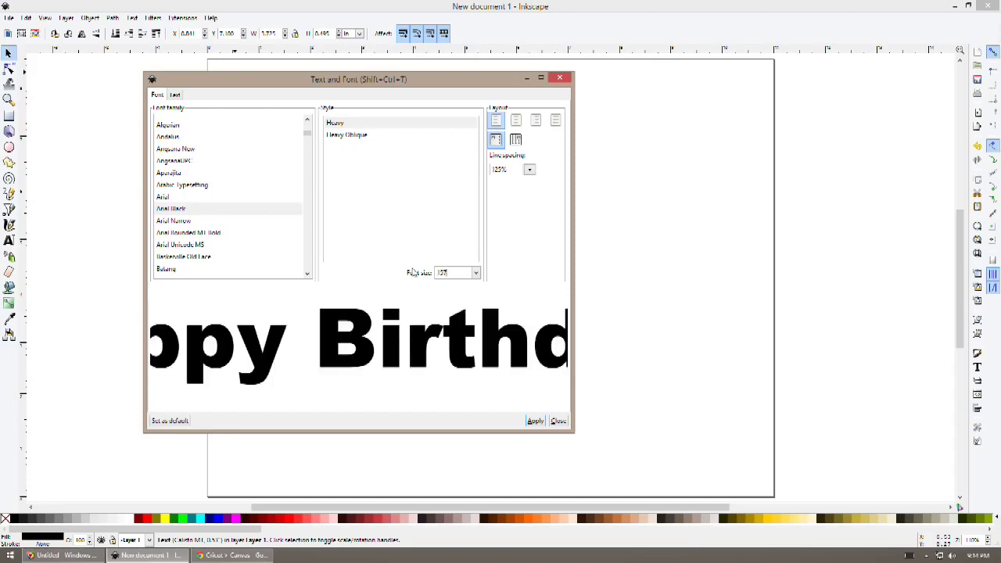
key(BackSpace)
key(BackSpace)
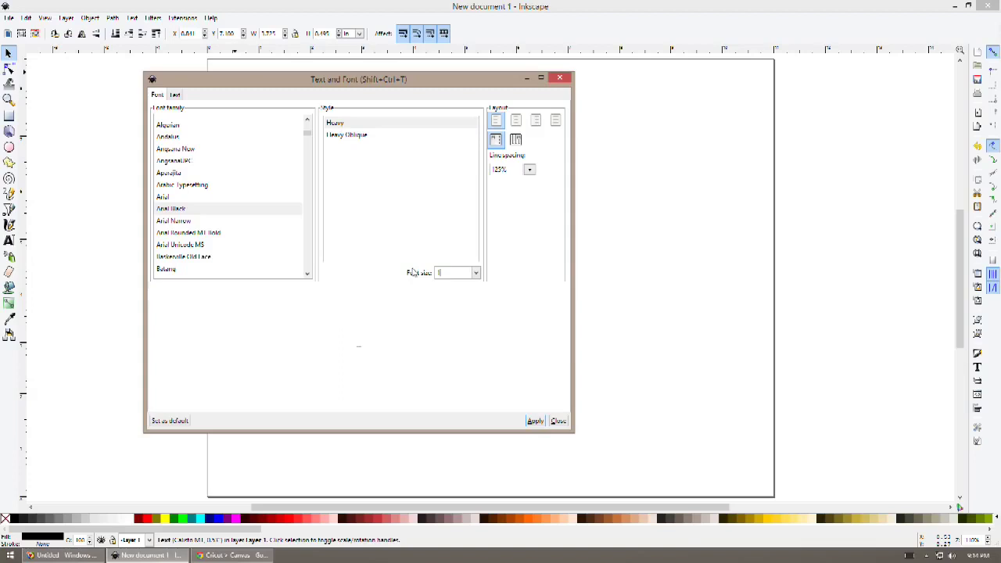
text(45)
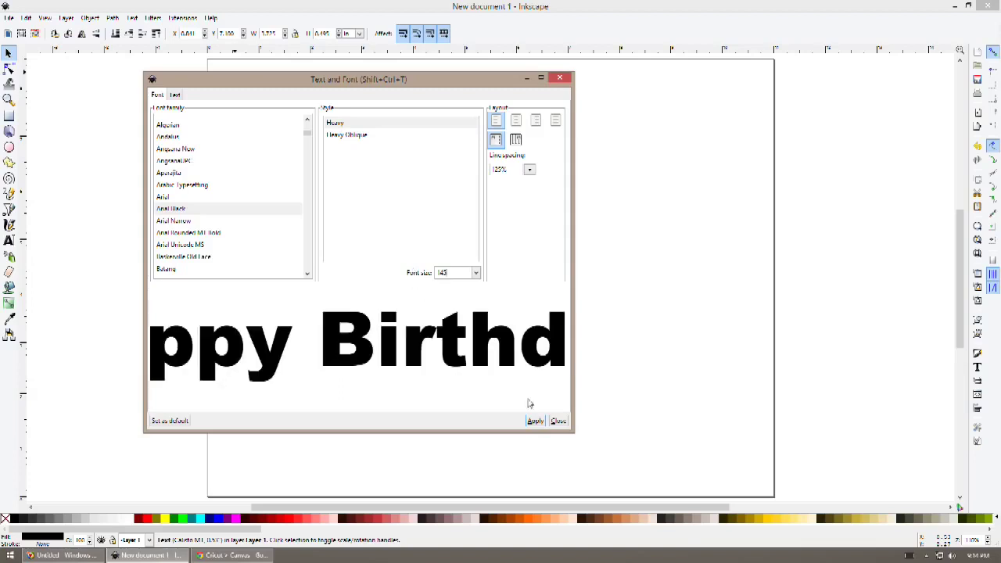
click(538, 421)
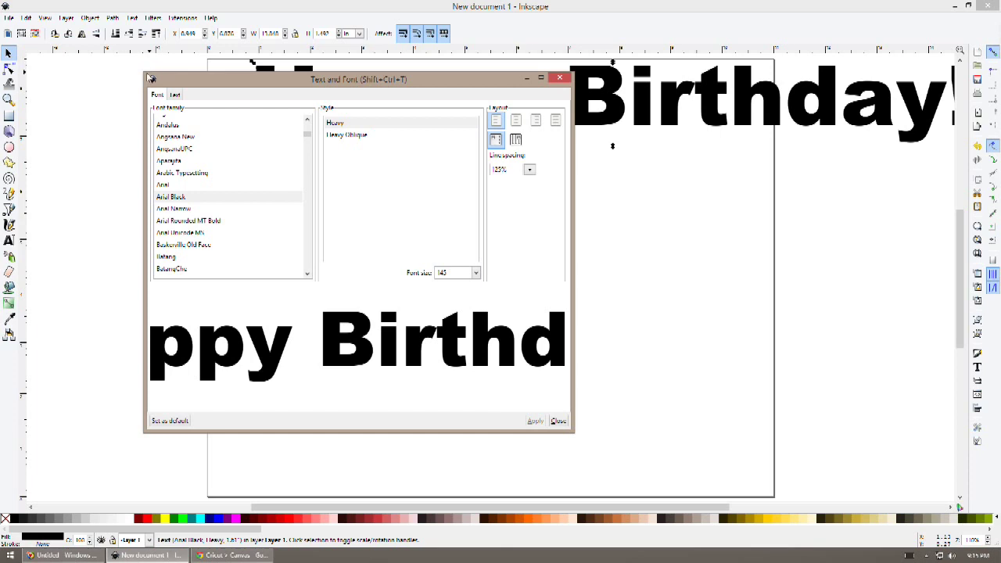
Close the Text and Font dialog and drag Happy Birthday! down onto the page
click(560, 79)
drag(579, 115, 462, 226)
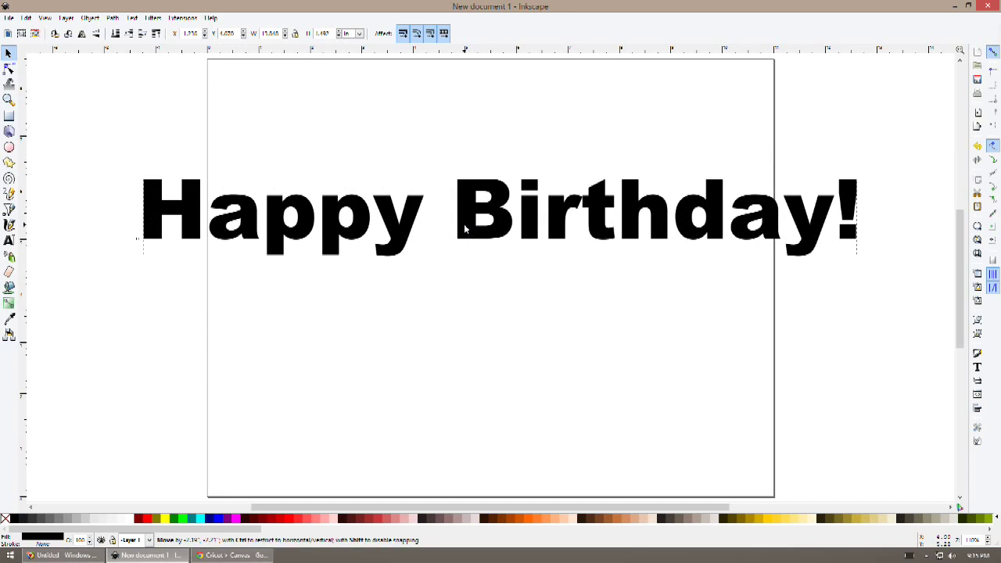
click(522, 372)
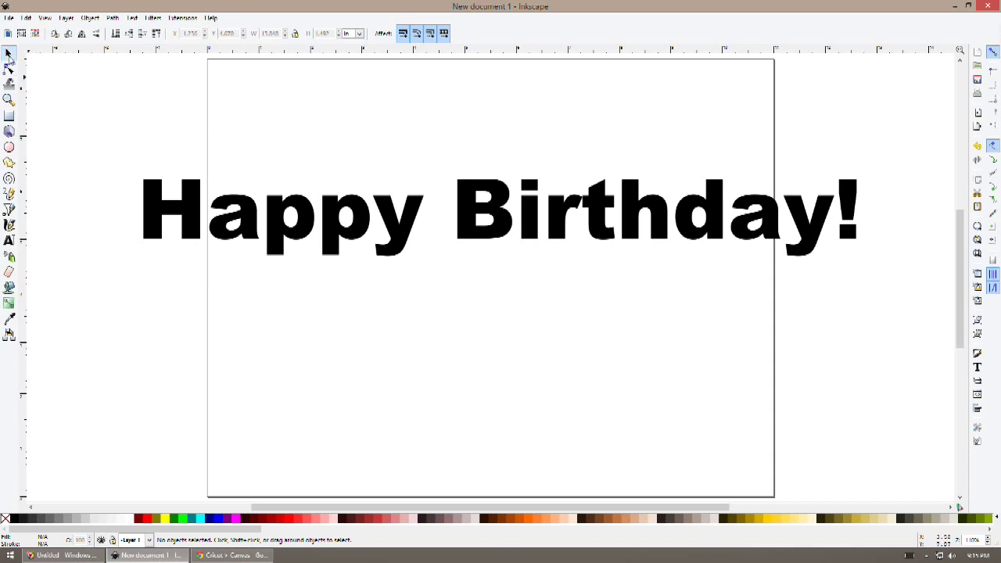
Reselect Happy Birthday!, check the Text menu without choosing anything, and deselect
click(359, 227)
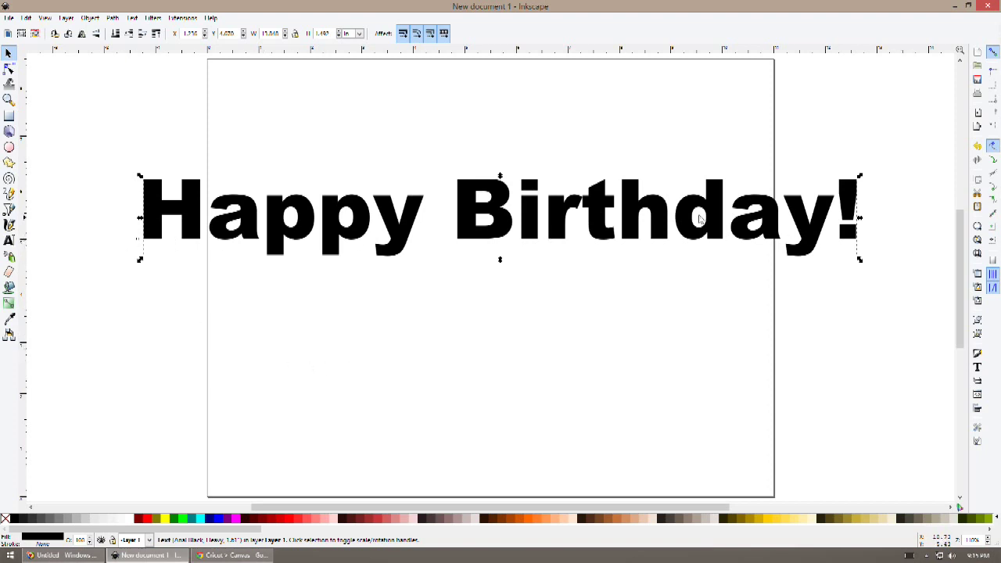
click(132, 18)
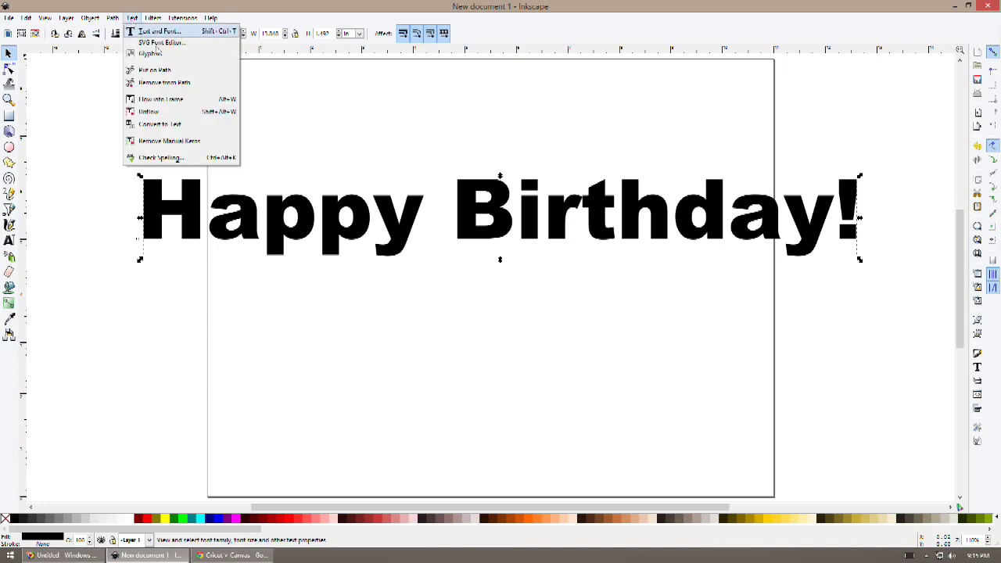
click(83, 116)
click(89, 256)
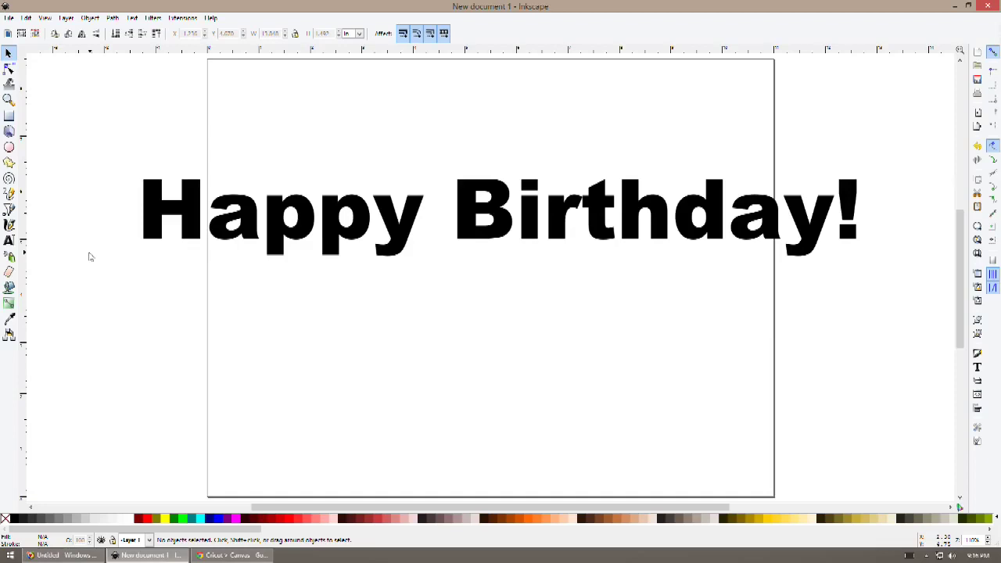
Try selecting 'pp' and letters of 'Birthday' with the Text tool, then delete the whole Happy Birthday! text
click(9, 241)
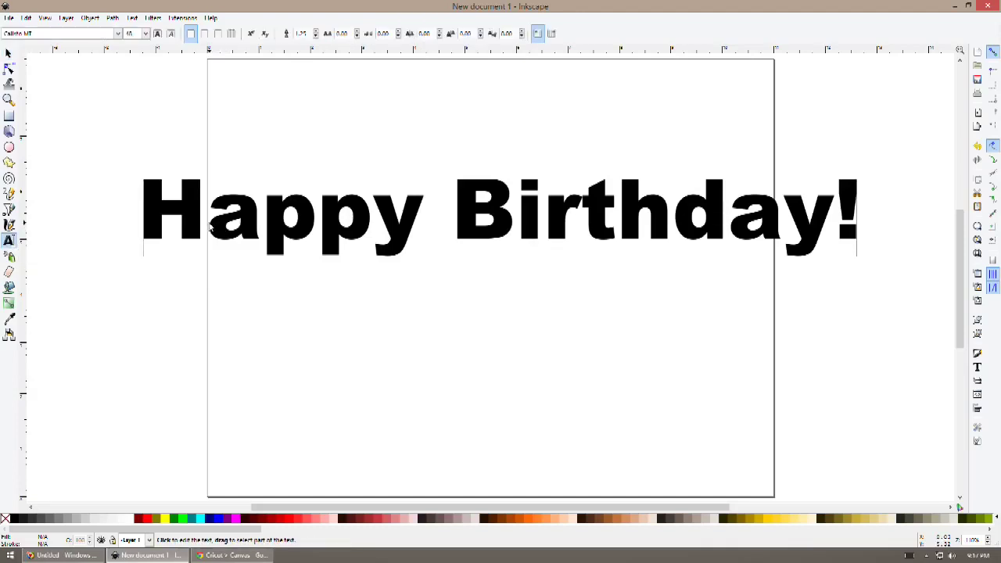
click(266, 222)
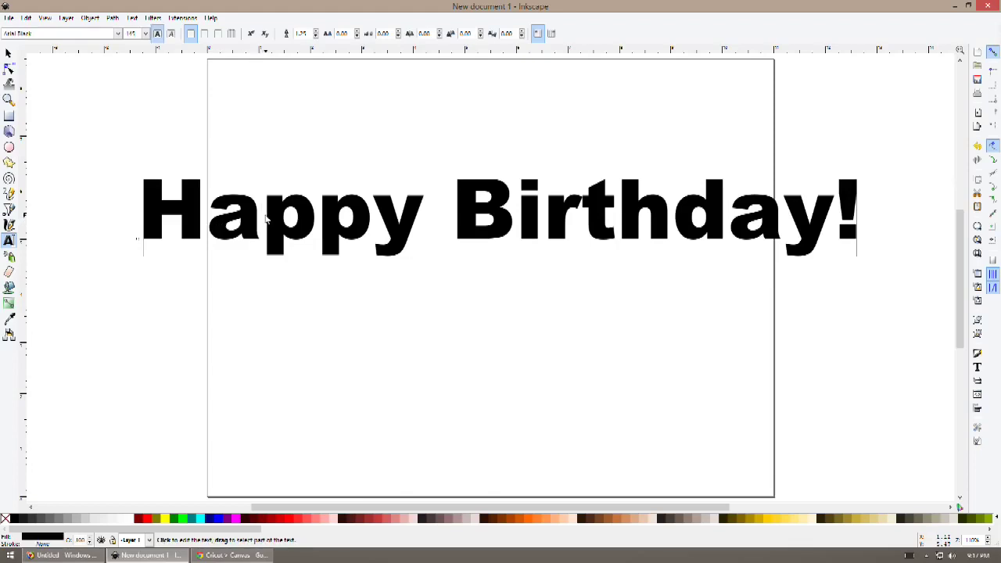
drag(266, 223, 363, 227)
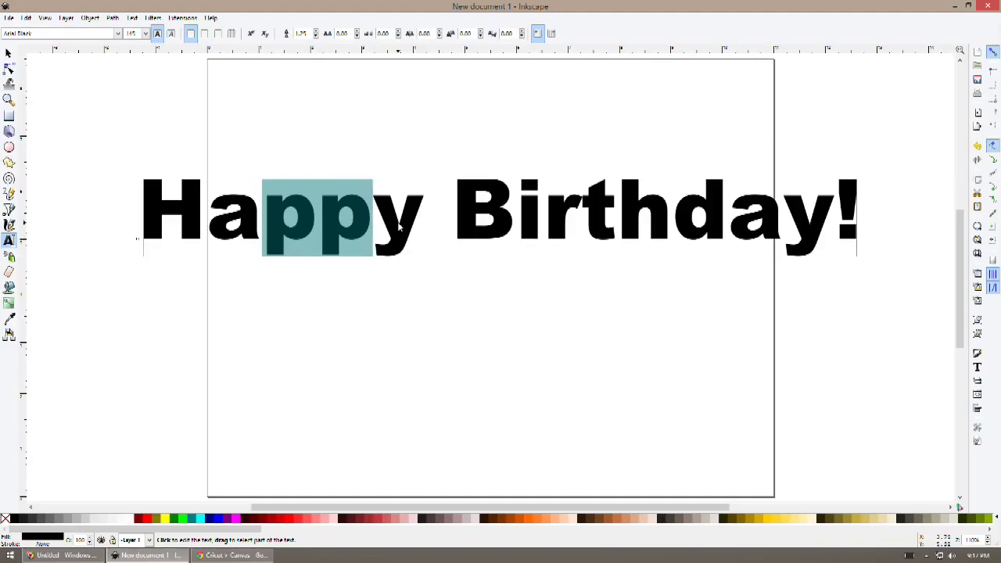
click(516, 209)
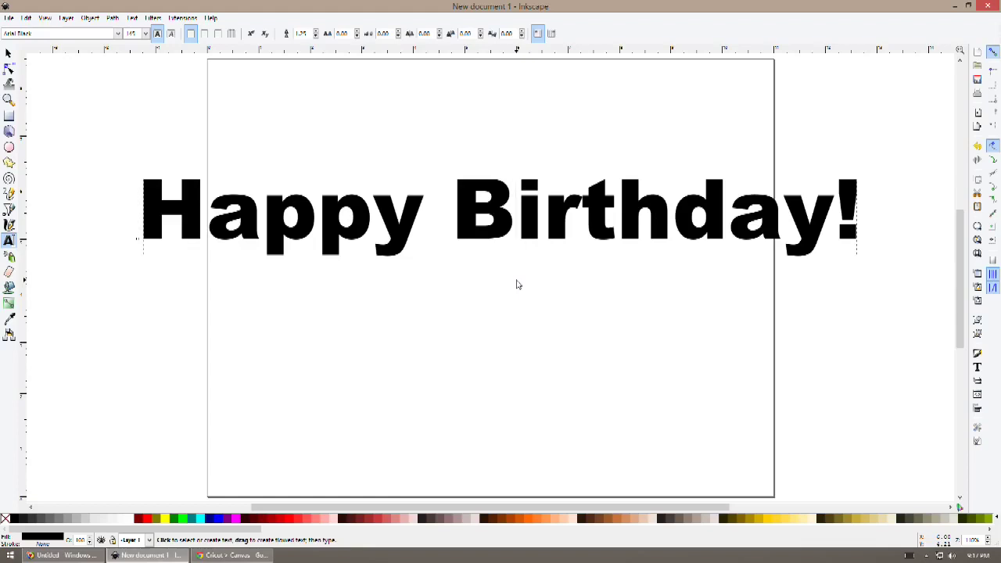
key(shift+Right)
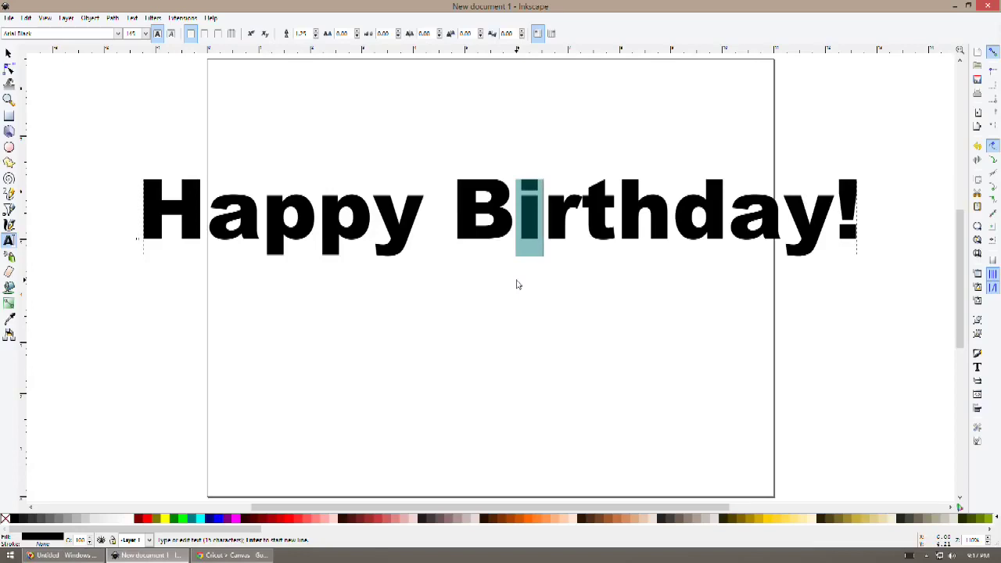
key(shift+Right)
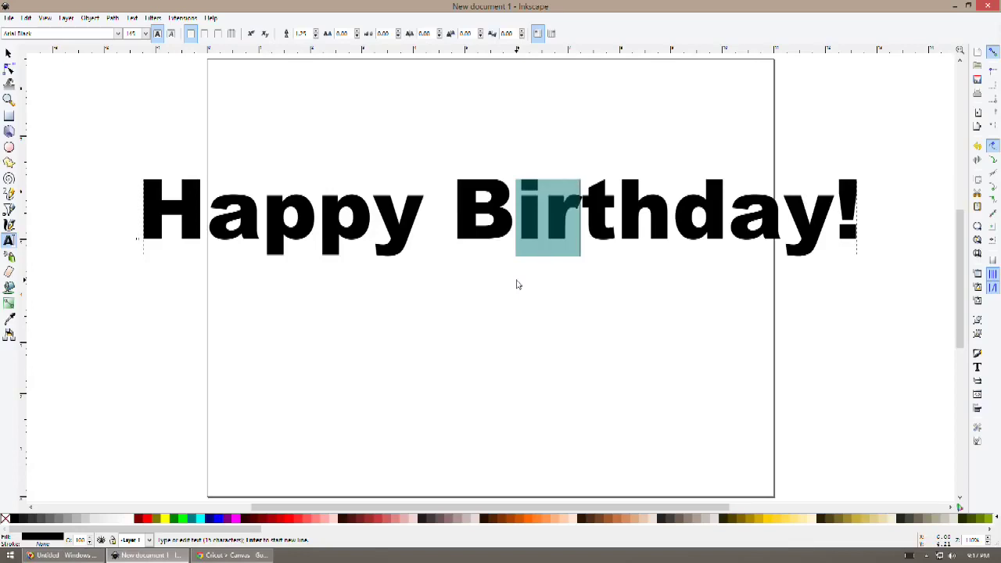
key(shift+Right)
key(shift+Right)
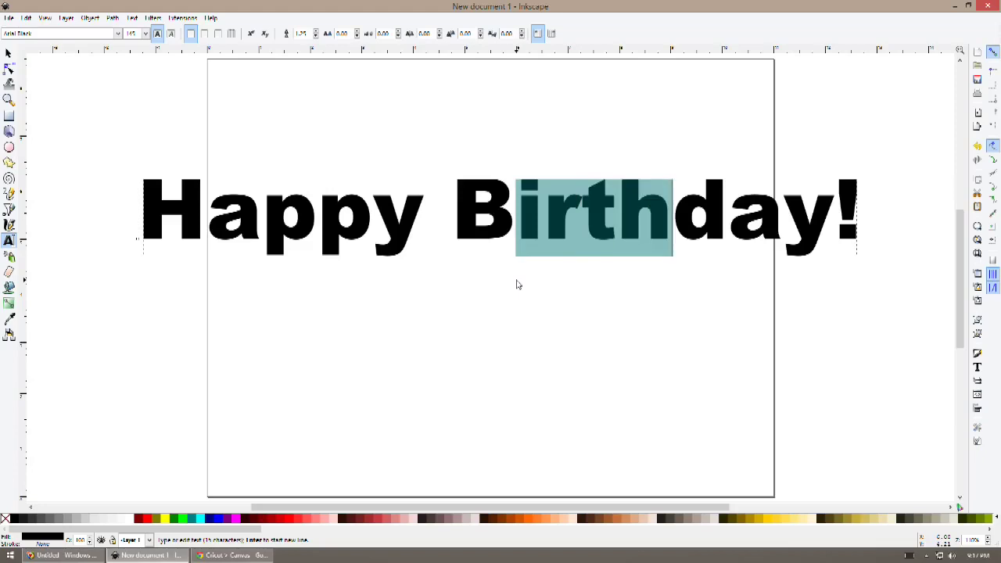
key(shift+Left)
key(shift+Left)
key(shift+Left)
key(shift+Left)
key(shift+Left)
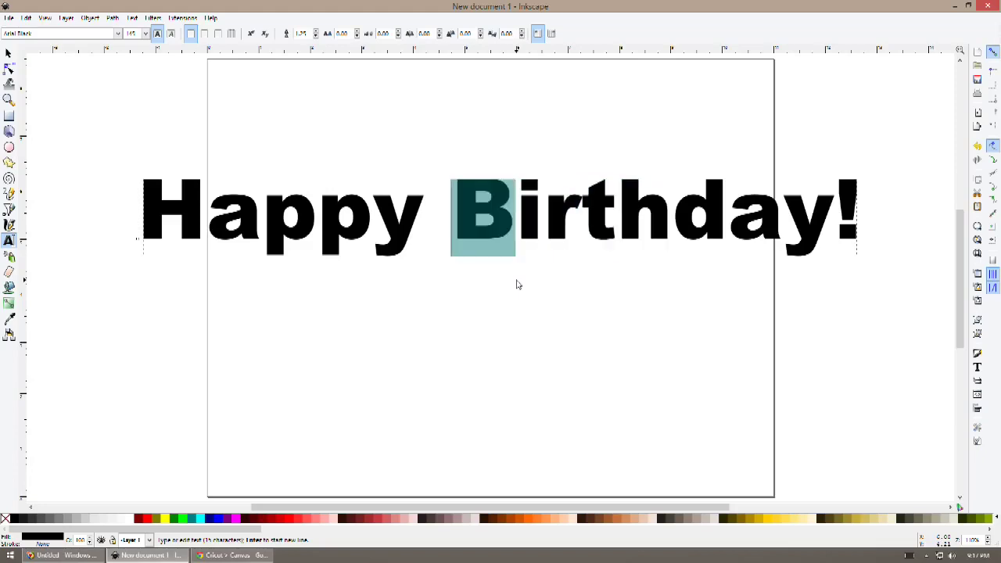
key(shift+Left)
key(shift+Left)
key(shift+Left)
key(shift+Left)
key(shift+Left)
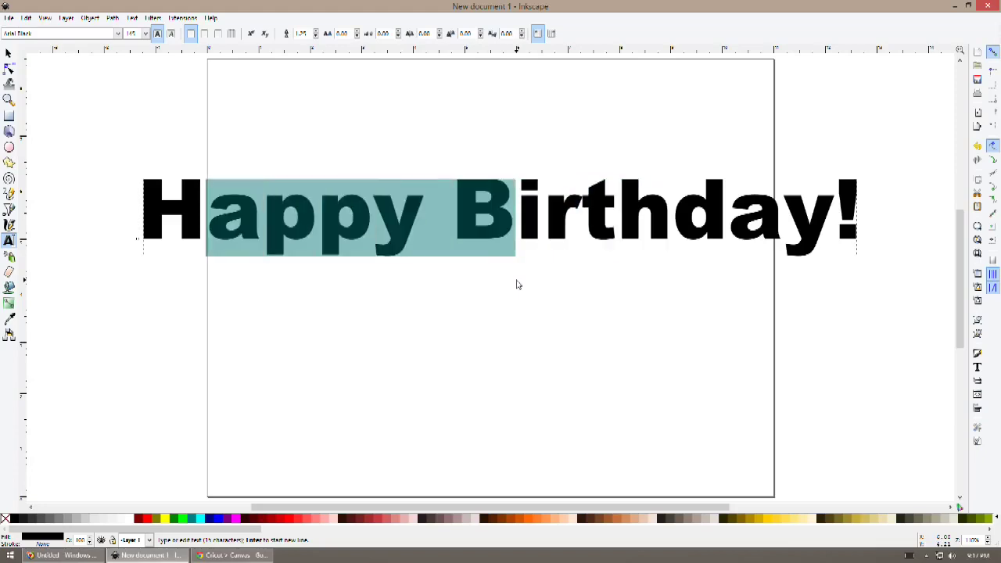
key(F1)
key(Delete)
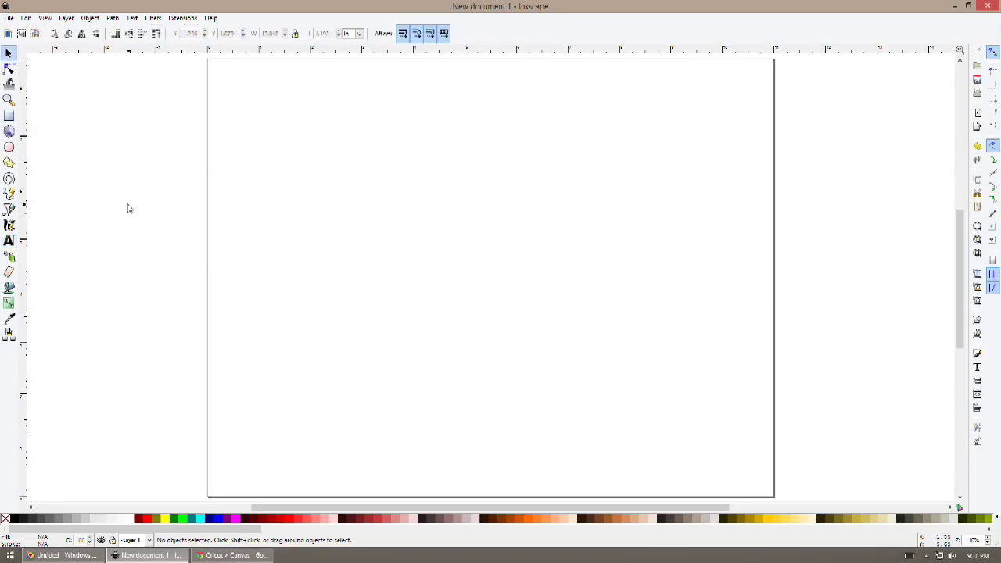
Type 'You Did It!' as new text near the page's top-left corner
click(9, 243)
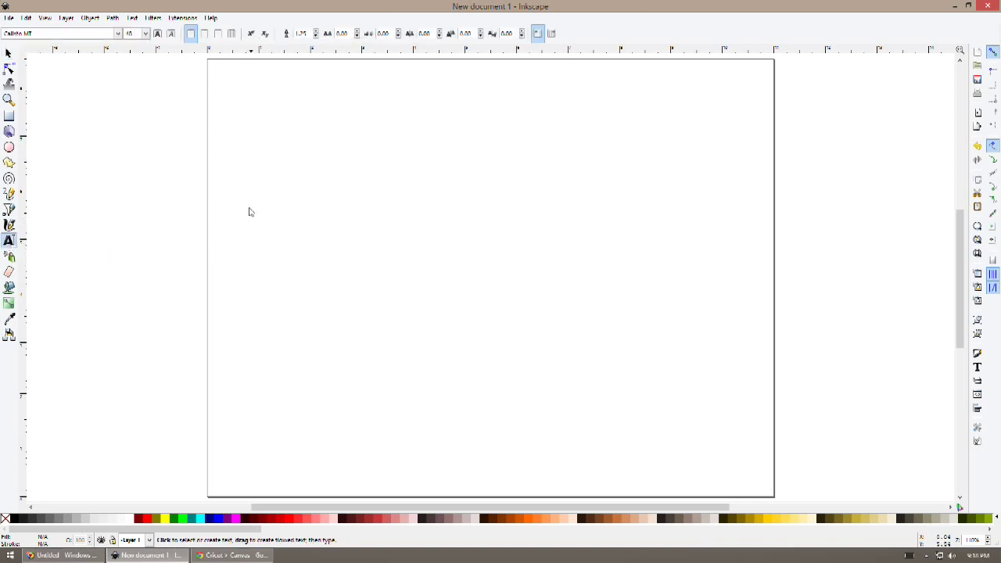
click(228, 163)
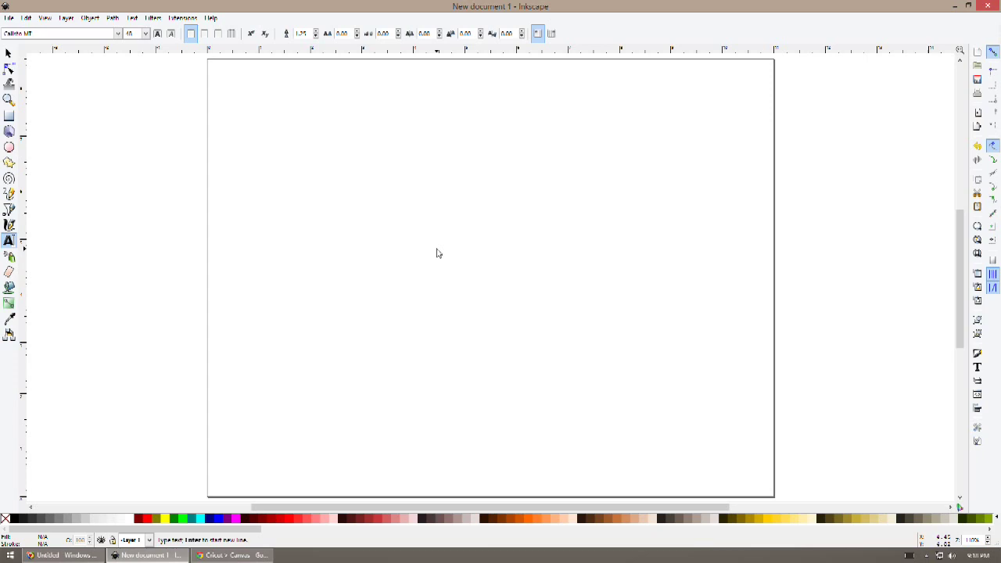
text(You Di)
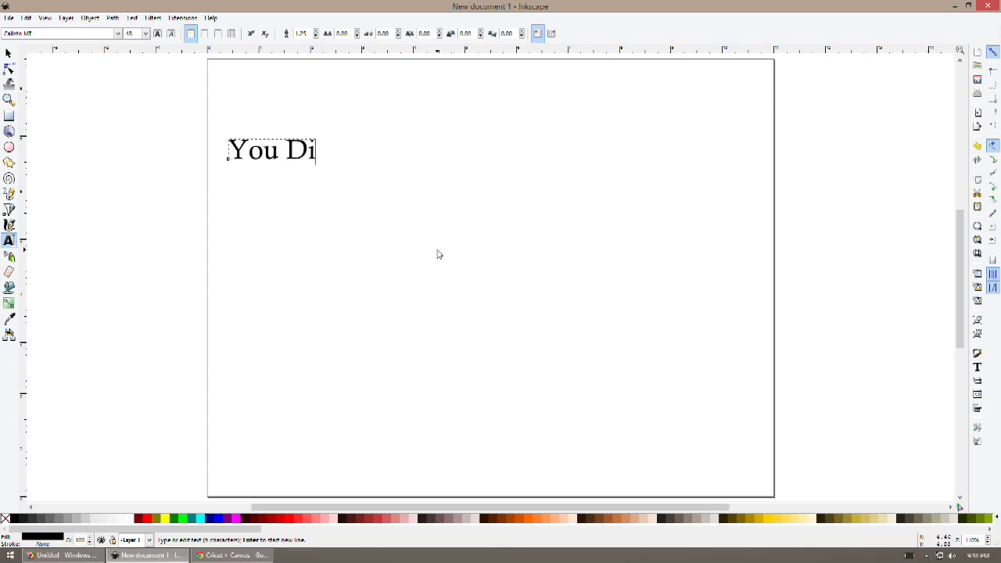
text(d It!)
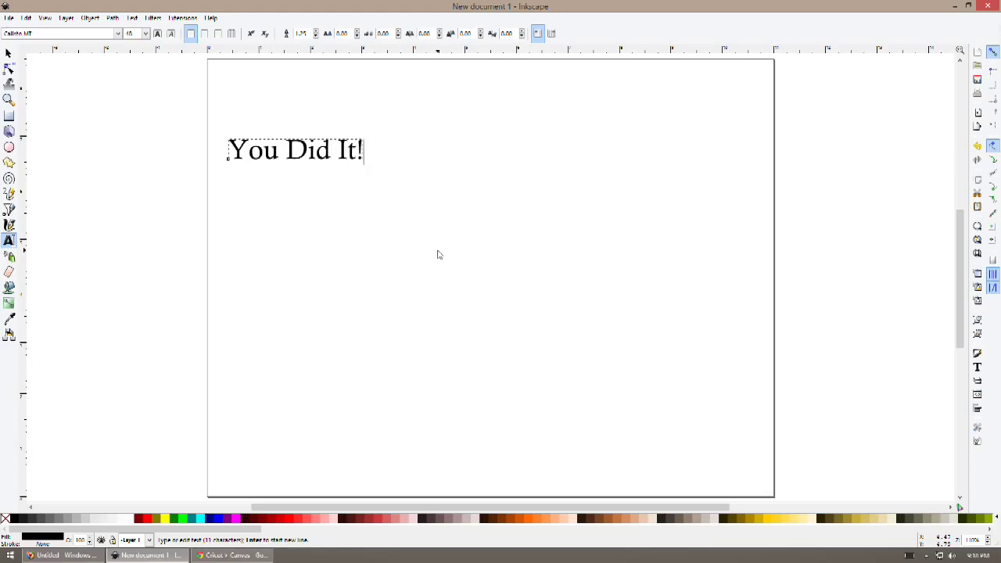
key(Escape)
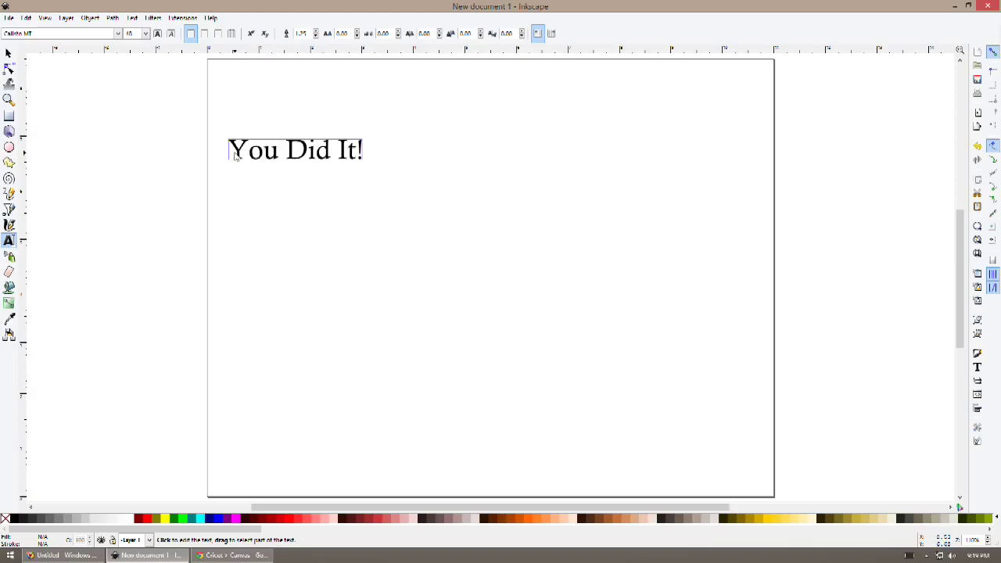
Set the whole 'You Did It!' text to Eras Bold ITC at size 144
drag(231, 155, 382, 157)
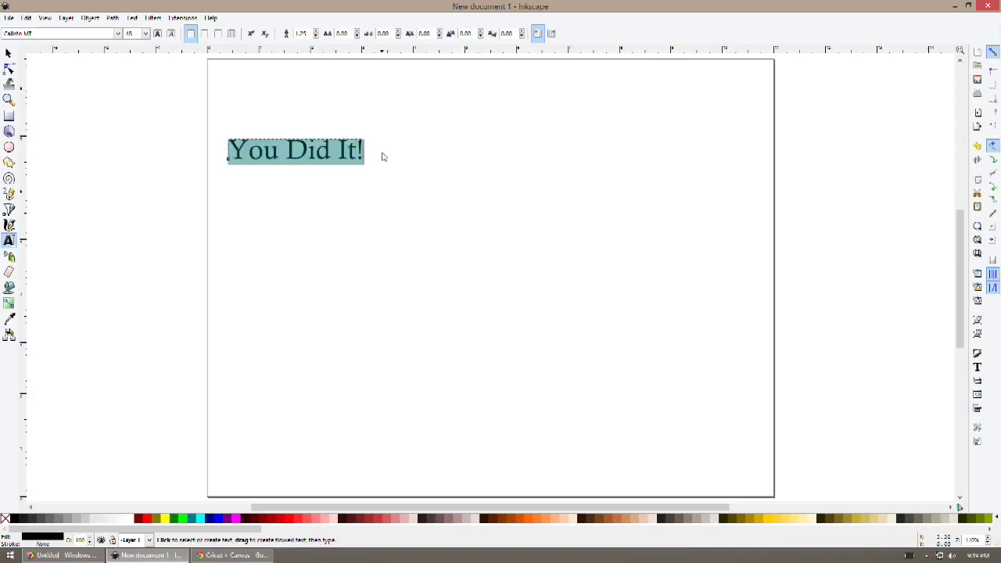
click(118, 34)
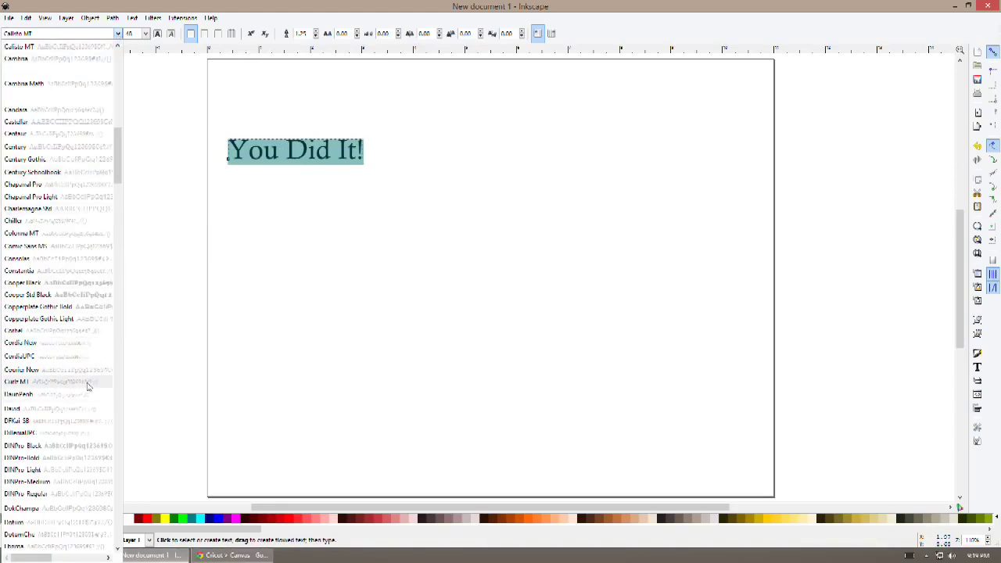
scroll(91, 398, down, 5)
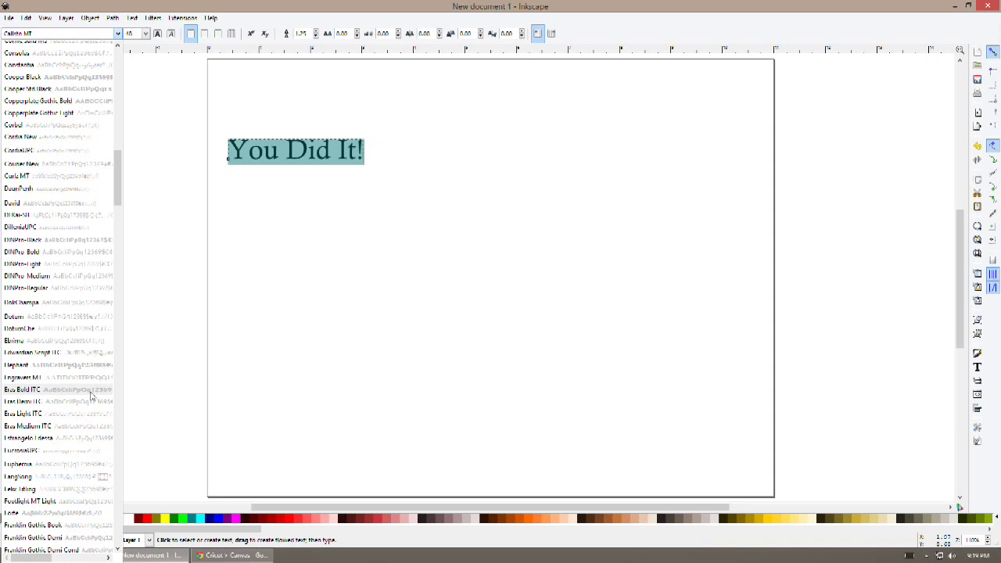
click(91, 394)
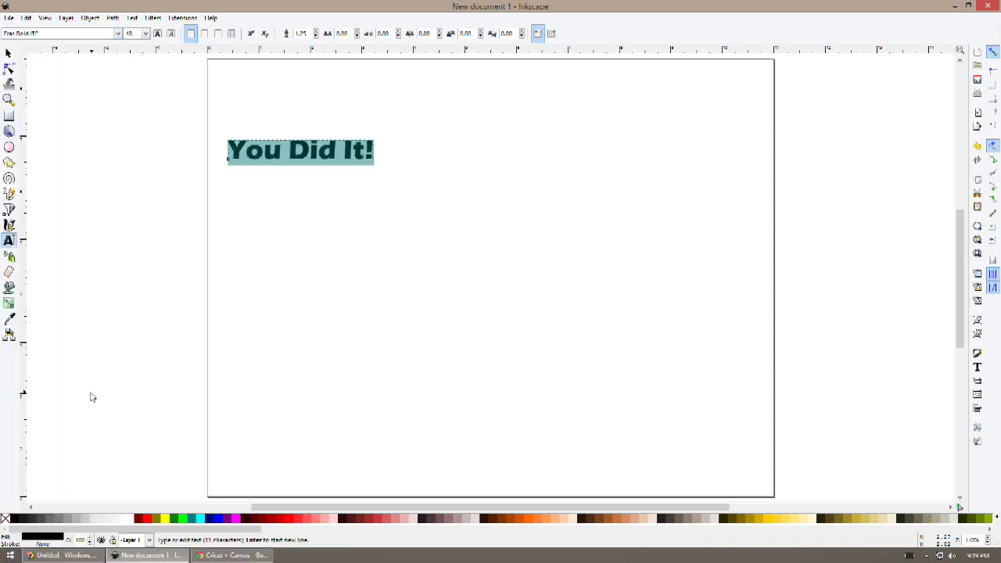
click(146, 34)
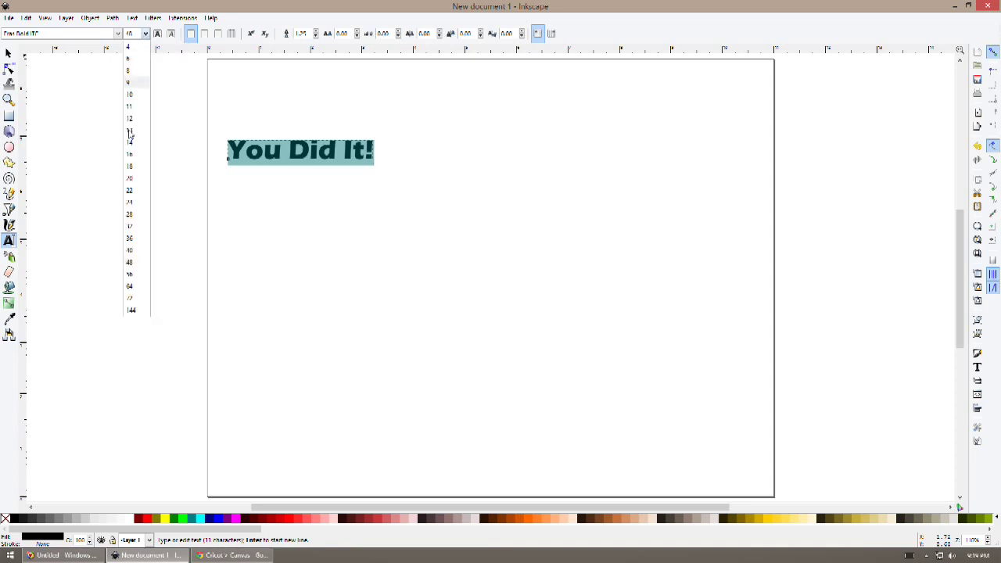
click(144, 311)
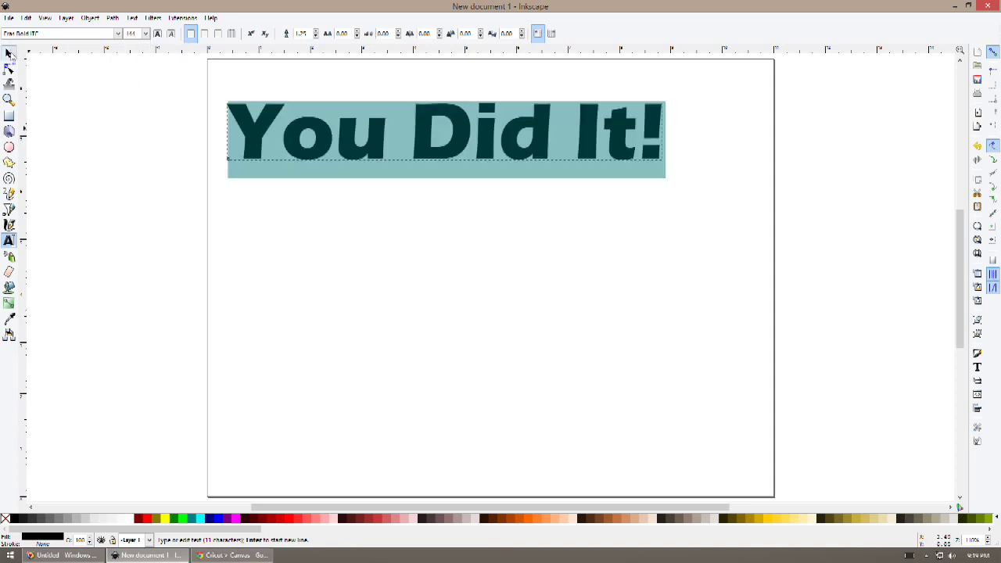
key(Escape)
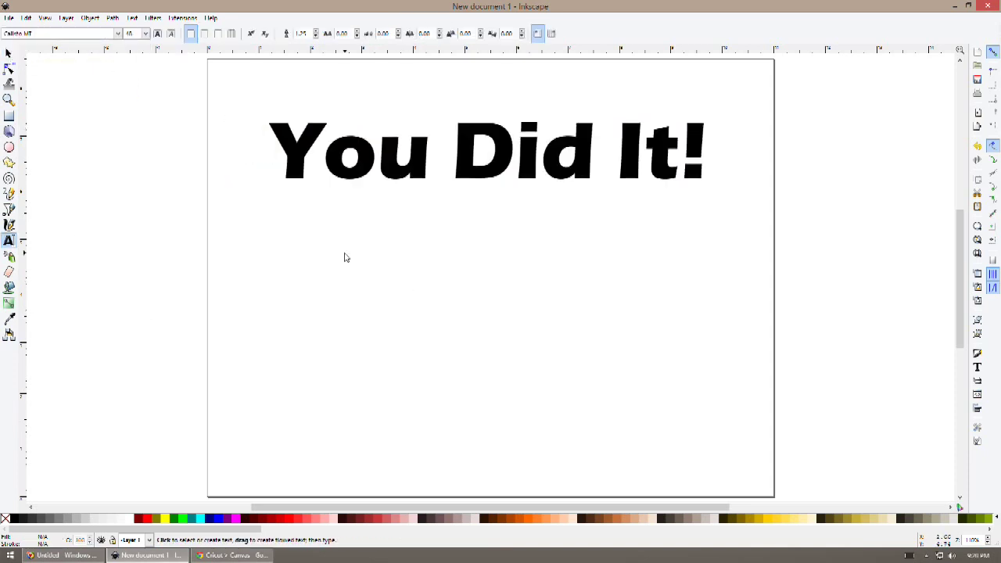
Select the o and test Alt+arrow kerning, nudging it left, right, up and down
click(325, 160)
drag(331, 162, 379, 176)
click(324, 162)
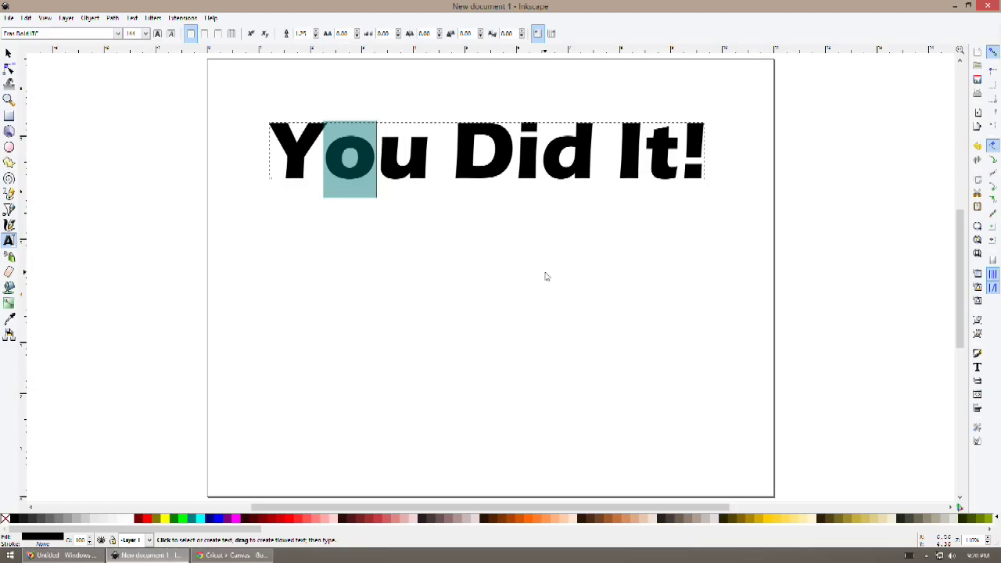
key(alt+Right)
key(alt+Right)
key(alt+Right)
key(alt+Right)
key(alt+Right)
key(alt+Right)
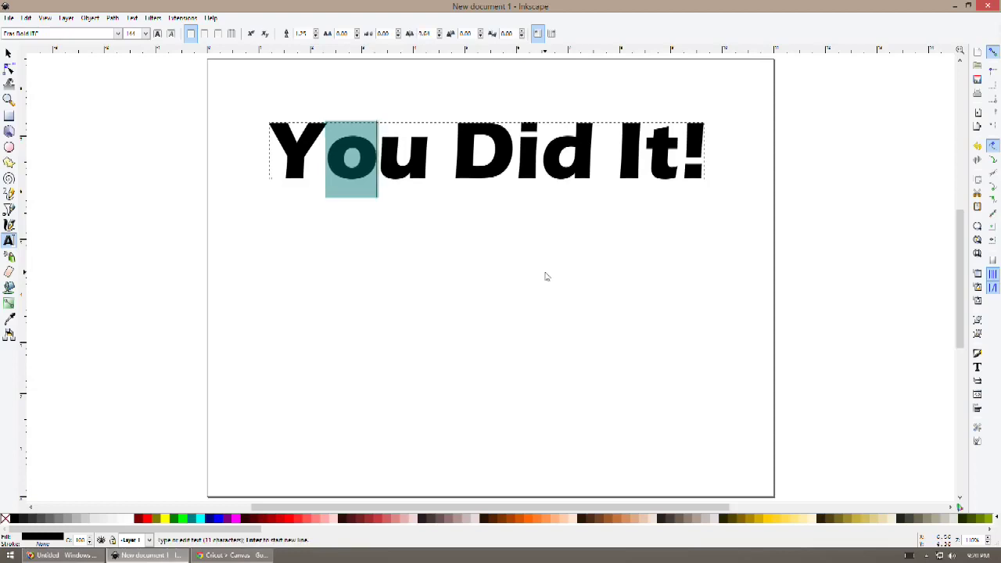
key(alt+Left)
key(alt+Left)
key(alt+Left)
key(alt+Left)
key(alt+Left)
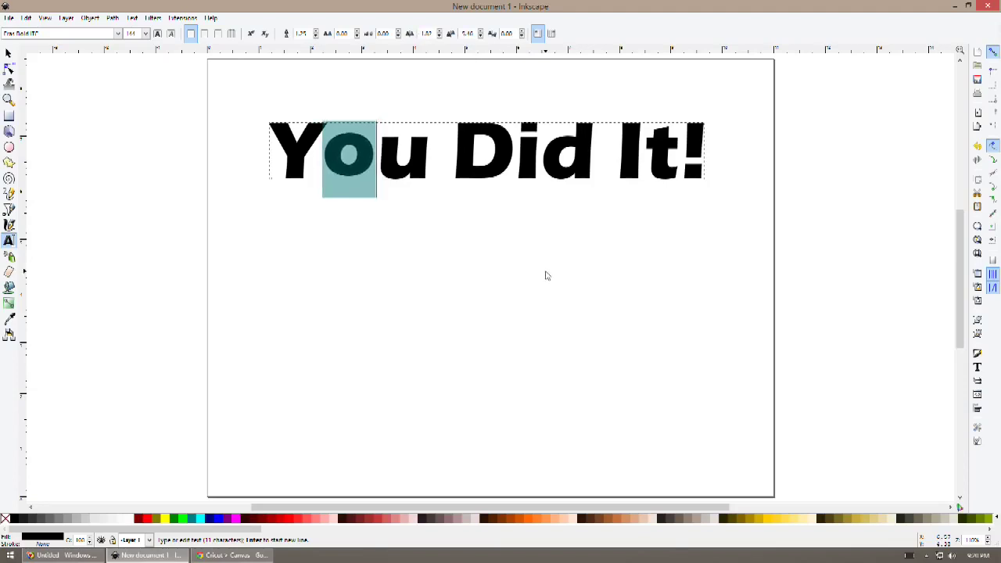
key(alt+Left)
key(alt+Left)
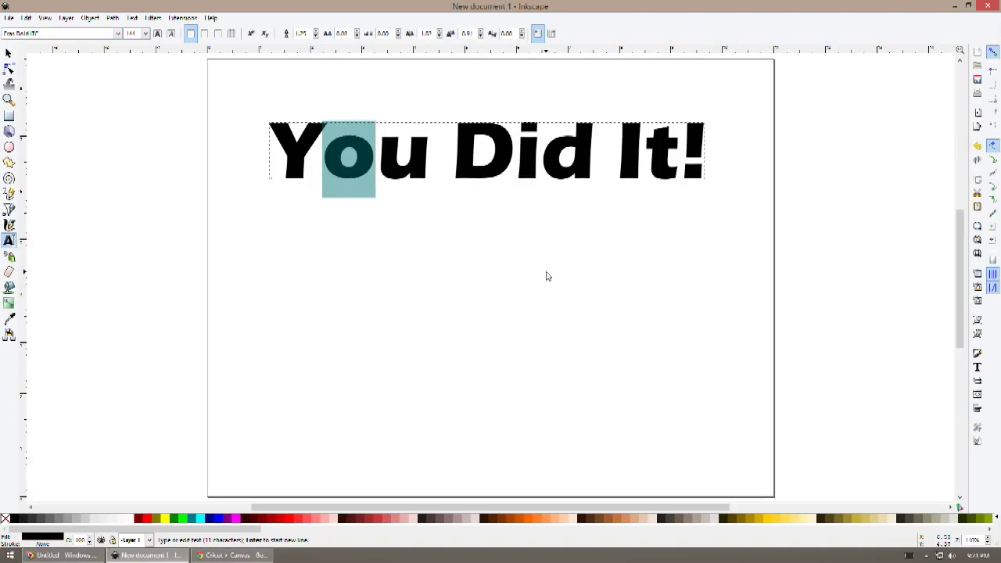
key(alt+Right)
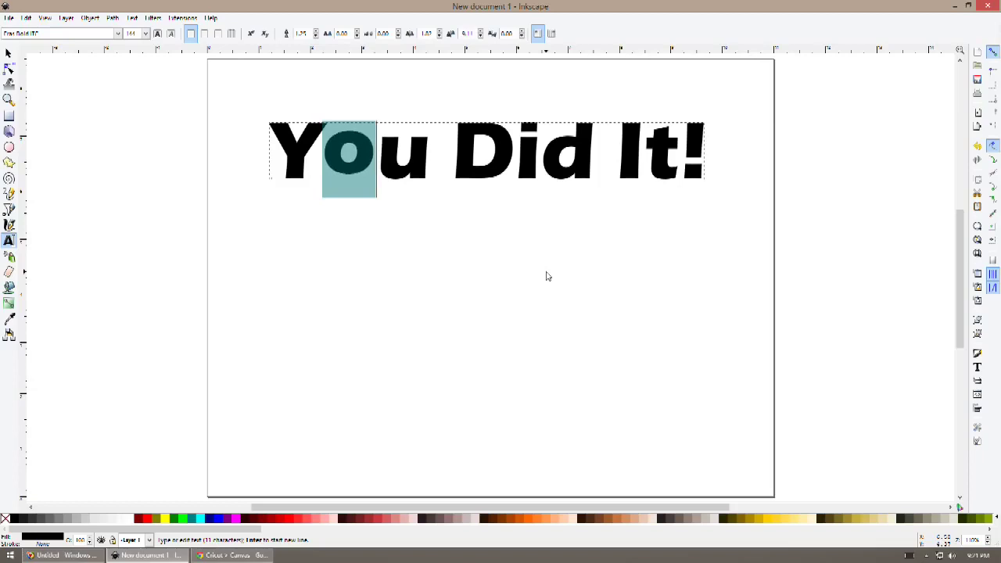
key(alt+Up)
key(alt+Up)
key(alt+Up)
key(alt+Up)
key(alt+Up)
key(alt+Up)
key(alt+Up)
key(alt+Up)
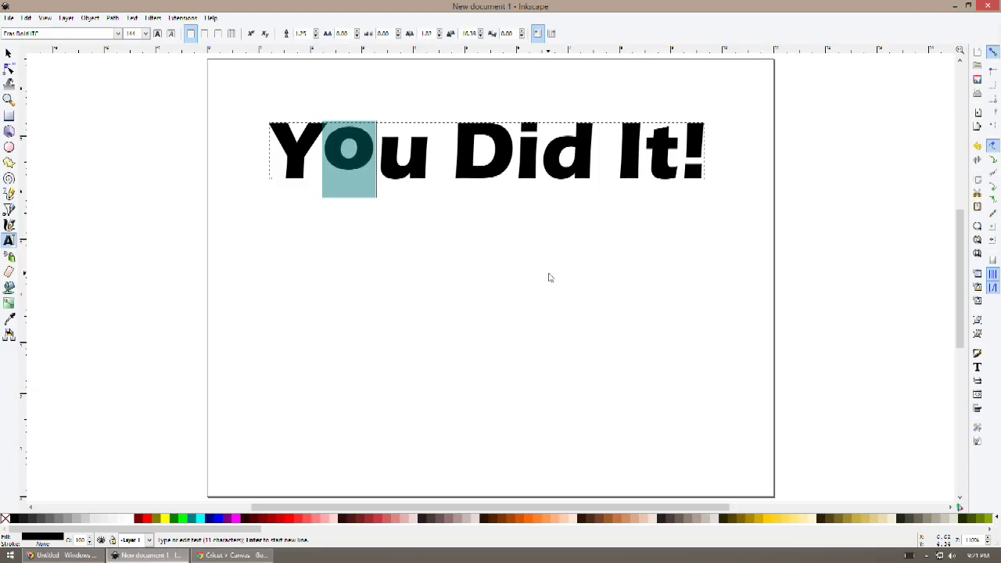
key(alt+Up)
key(alt+Up)
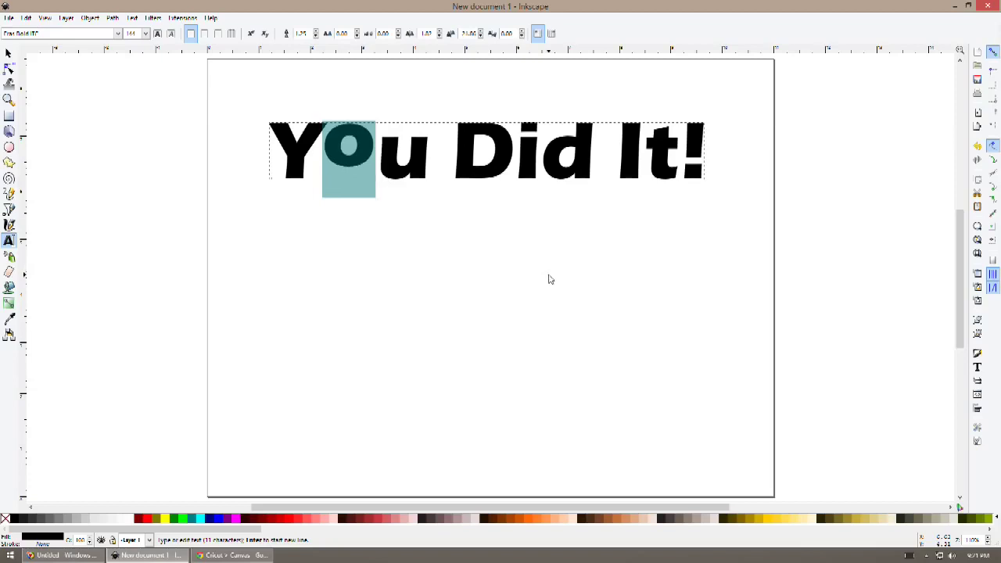
key(alt+Down)
key(alt+Down)
key(alt+Down)
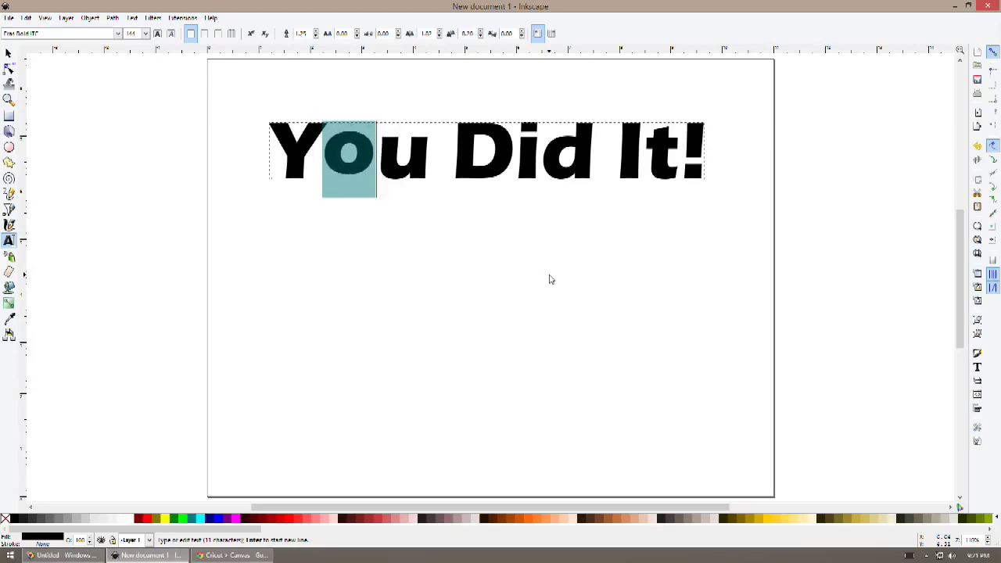
key(alt+Down)
key(alt+Down)
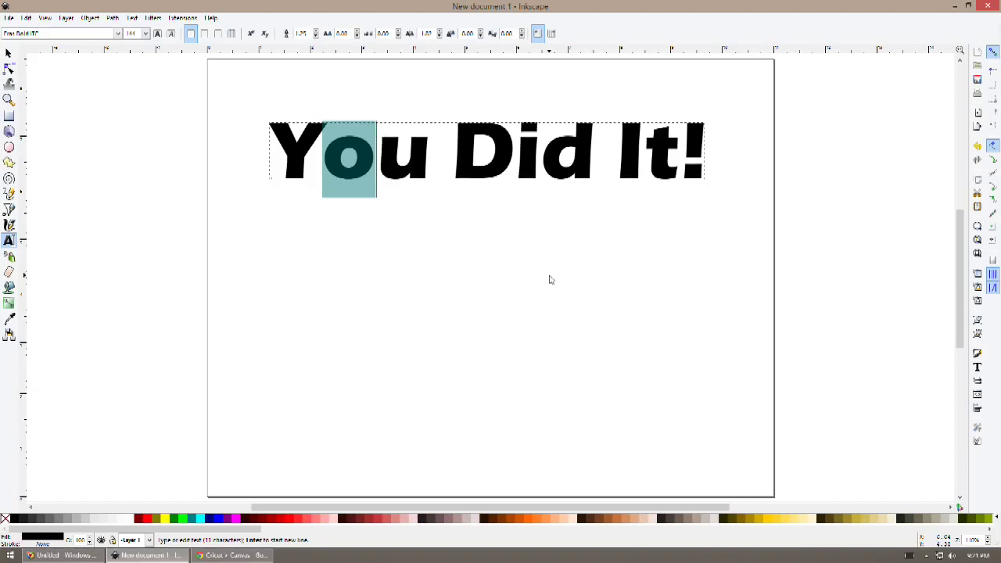
Keep adjusting the o's horizontal and vertical offset, returning it to the baseline
key(alt+Right)
key(alt+Right)
key(alt+Right)
key(alt+Right)
key(alt+Right)
key(alt+Right)
key(alt+Right)
key(alt+Right)
key(alt+Right)
key(alt+Right)
key(alt+Right)
key(alt+Right)
key(alt+Right)
key(alt+Right)
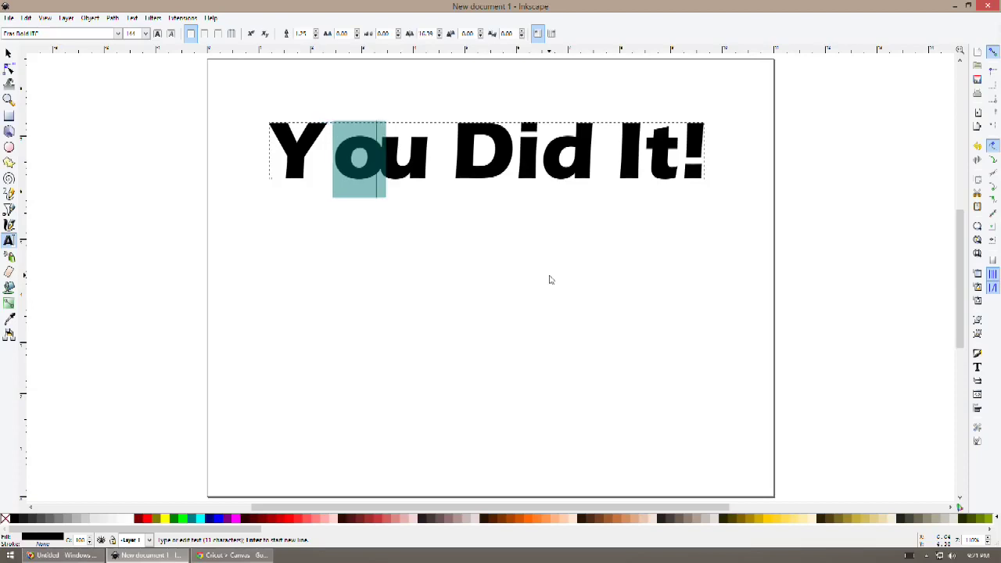
key(alt+Left)
key(alt+Left)
key(alt+Left)
key(alt+Left)
key(alt+Left)
key(alt+Left)
key(alt+Left)
key(alt+Left)
key(alt+Left)
key(alt+Left)
key(alt+Left)
key(alt+Left)
key(alt+Left)
key(alt+Left)
key(alt+Left)
key(alt+Left)
key(alt+Left)
key(alt+Left)
key(alt+Left)
key(alt+Left)
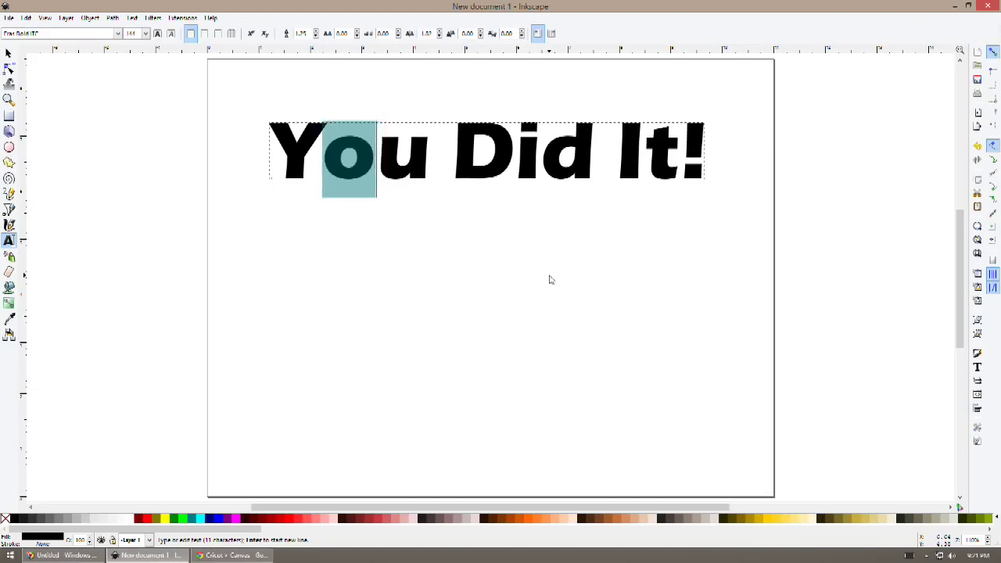
key(alt+Right)
key(alt+Right)
key(alt+Right)
key(alt+Right)
key(alt+Right)
key(alt+Right)
key(alt+Right)
key(alt+Up)
key(alt+Up)
key(alt+Up)
key(alt+Up)
key(alt+Up)
key(alt+Up)
key(alt+Up)
key(alt+Up)
key(alt+Up)
key(alt+Up)
key(alt+Up)
key(alt+Up)
key(alt+Up)
key(alt+Up)
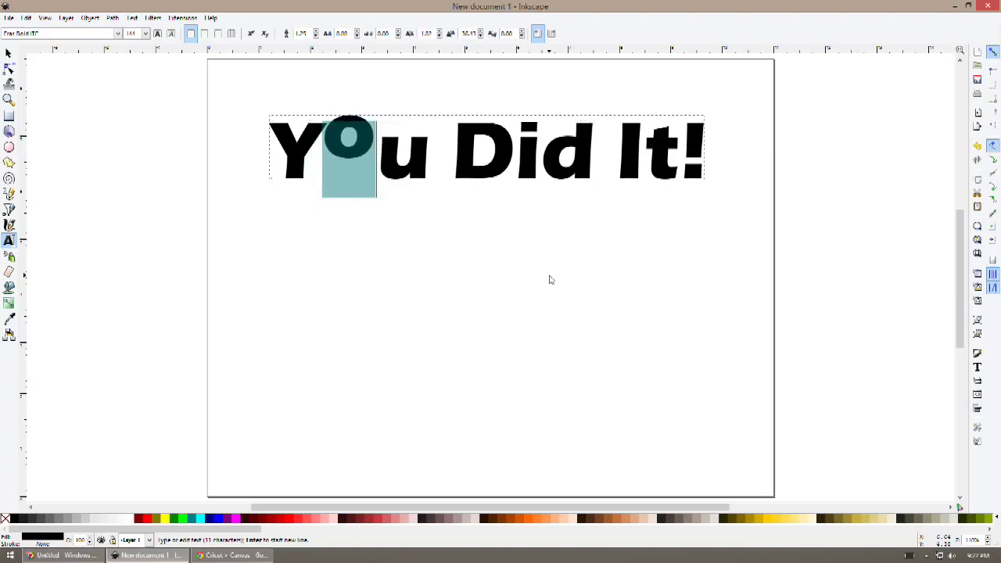
key(alt+Up)
key(alt+Up)
key(alt+Up)
key(alt+Down)
key(alt+Down)
key(alt+Down)
key(alt+Down)
key(alt+Down)
key(alt+Down)
key(alt+Down)
key(alt+Down)
key(alt+Down)
key(alt+Down)
key(alt+Down)
key(alt+Down)
key(alt+Down)
key(alt+Down)
key(alt+Down)
key(alt+Down)
key(alt+Down)
key(alt+Down)
key(alt+Down)
key(alt+Down)
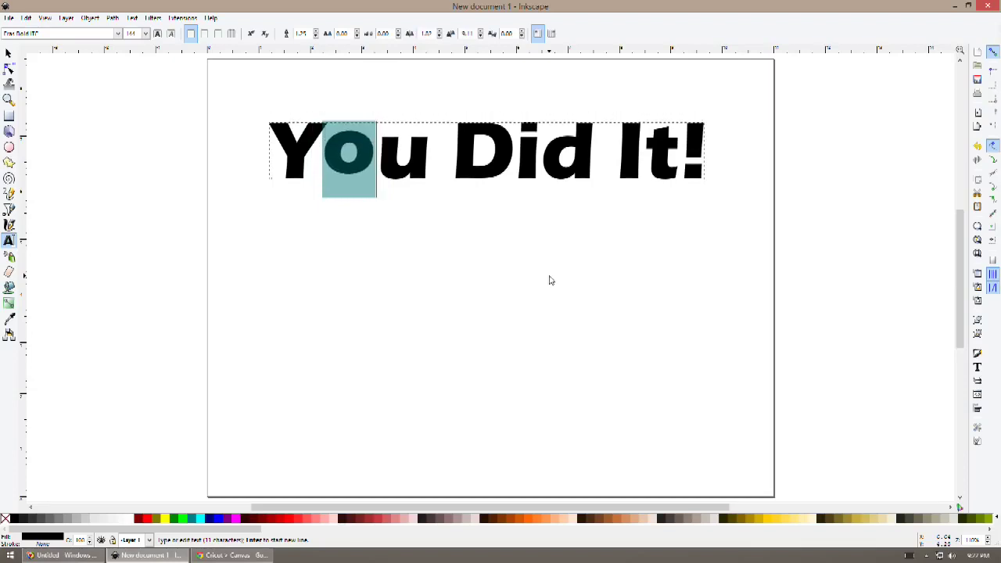
key(alt+Up)
key(alt+Up)
key(alt+Left)
key(alt+Left)
key(alt+Left)
key(alt+Left)
key(alt+Left)
key(alt+Left)
key(alt+Left)
key(alt+Left)
key(alt+Left)
key(alt+Left)
key(alt+Left)
key(alt+Left)
key(alt+Right)
key(alt+Right)
key(alt+Right)
key(alt+Right)
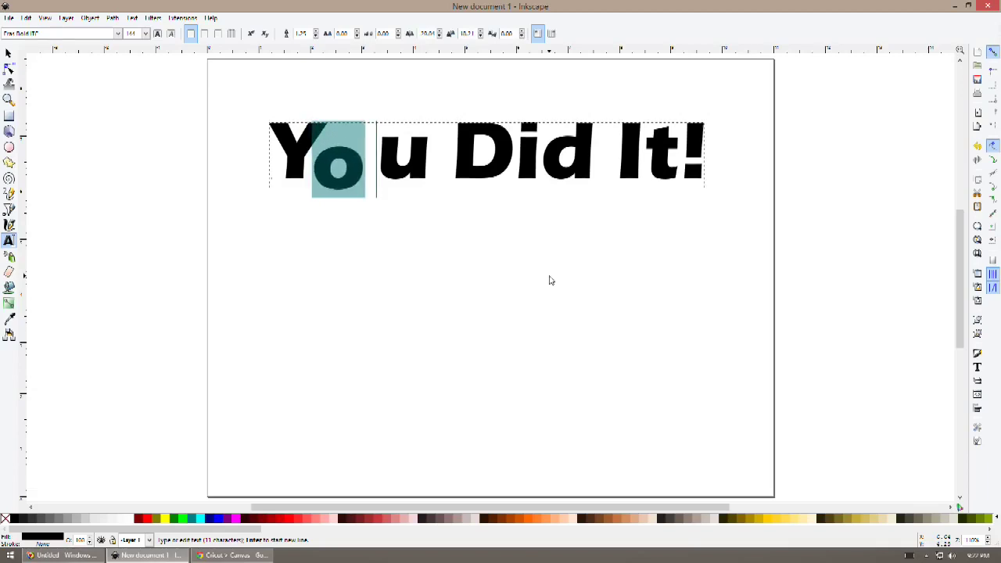
key(alt+Right)
key(alt+Right)
key(alt+Right)
key(alt+Right)
key(alt+Right)
key(alt+Right)
key(alt+Right)
key(alt+Right)
key(alt+Up)
key(alt+Up)
key(alt+Up)
key(alt+Up)
key(alt+Up)
key(alt+Up)
key(alt+Up)
key(alt+Up)
key(alt+Up)
key(alt+Up)
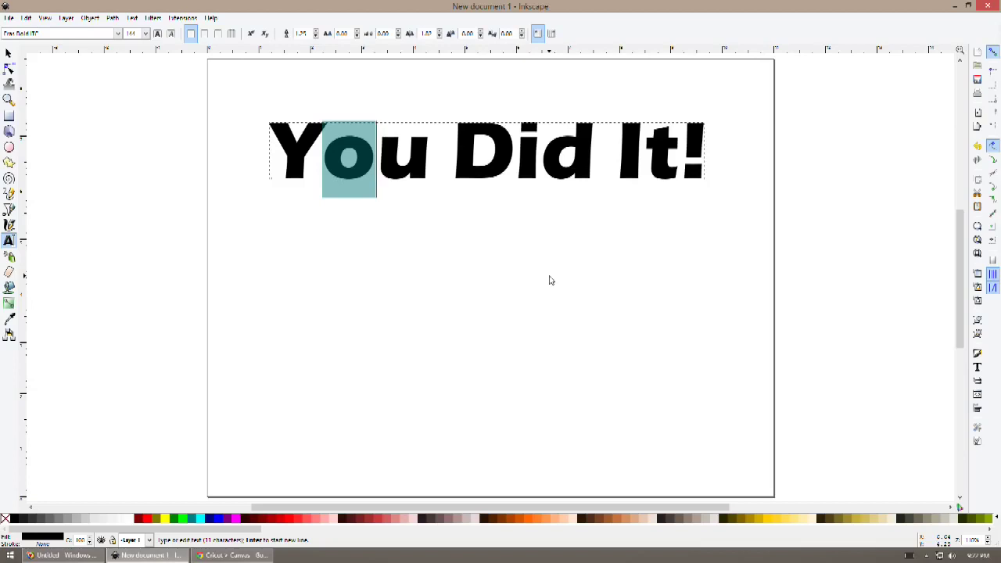
Shift the o left toward the Y and lift it well above the baseline
key(alt+Left)
key(alt+Left)
key(alt+Left)
key(alt+Left)
key(alt+Left)
key(alt+Left)
key(alt+Left)
key(alt+Left)
key(alt+Left)
key(alt+Left)
key(alt+Left)
key(alt+Left)
key(alt+Up)
key(alt+Up)
key(alt+Up)
key(alt+Up)
key(alt+Up)
key(alt+Up)
key(alt+Up)
key(alt+Up)
key(alt+Up)
key(alt+Up)
key(alt+Up)
key(alt+Up)
key(alt+Up)
key(alt+Up)
key(alt+Up)
key(alt+Up)
key(alt+Up)
key(alt+Up)
key(alt+Up)
key(alt+Up)
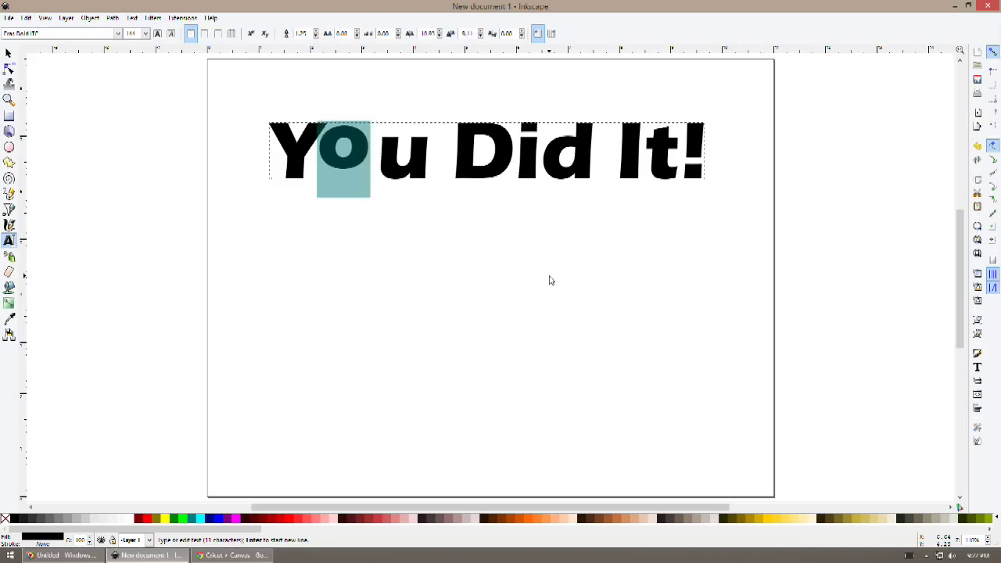
key(alt+Left)
key(alt+Left)
key(alt+Left)
key(alt+Left)
key(alt+Left)
key(alt+Left)
key(alt+Left)
key(alt+Left)
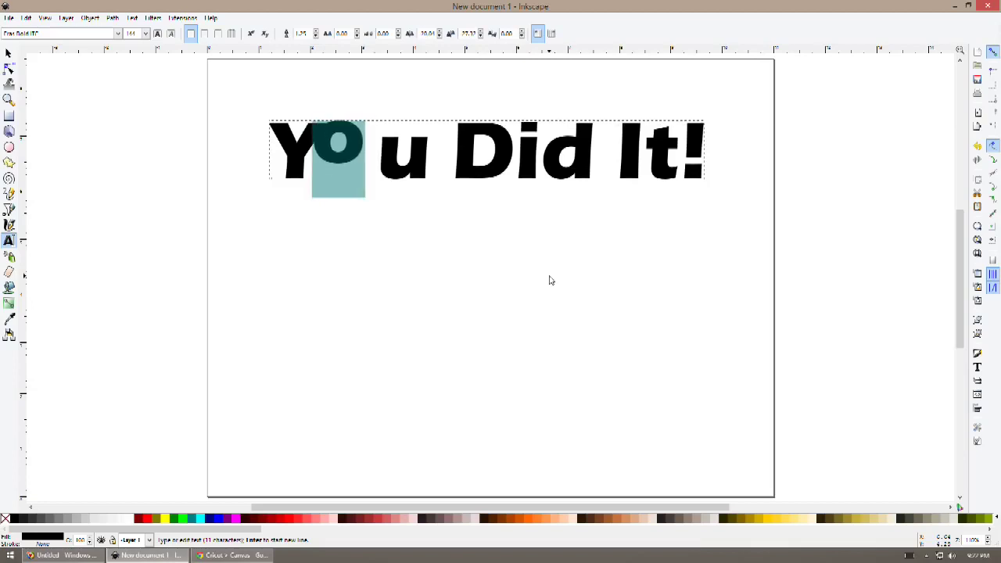
key(alt+Down)
key(alt+Down)
key(alt+Down)
key(alt+Down)
key(alt+Down)
key(alt+Down)
key(alt+Down)
key(alt+Up)
key(alt+Up)
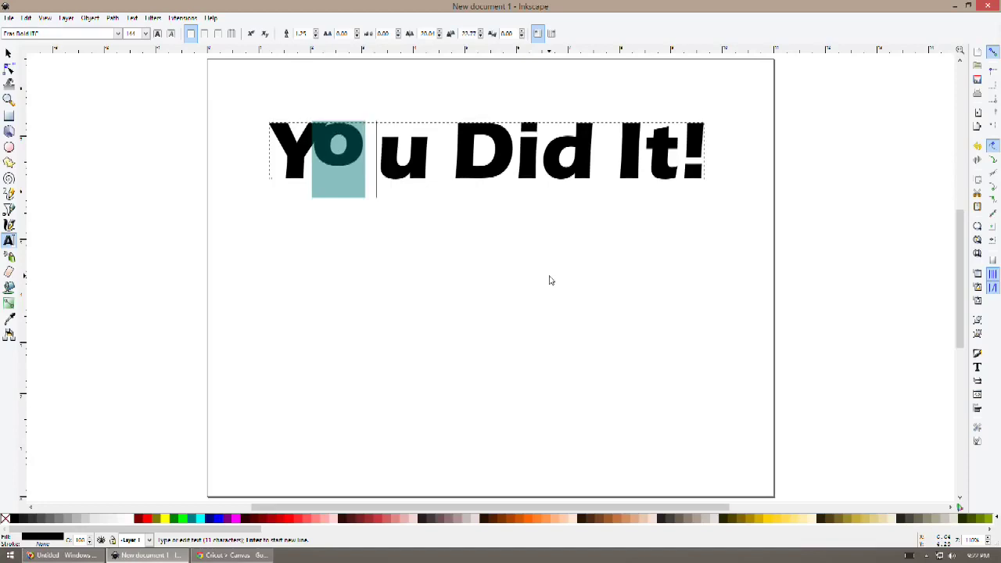
key(alt+Down)
key(alt+Down)
key(alt+Up)
key(alt+Up)
key(alt+shift+Down)
key(alt+shift+Down)
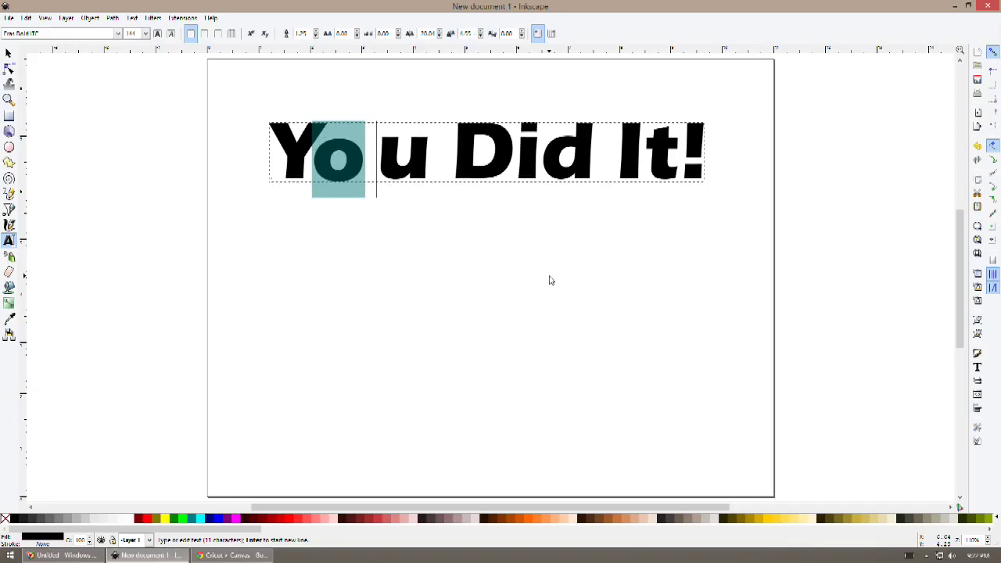
key(alt+Up)
key(ctrl+z)
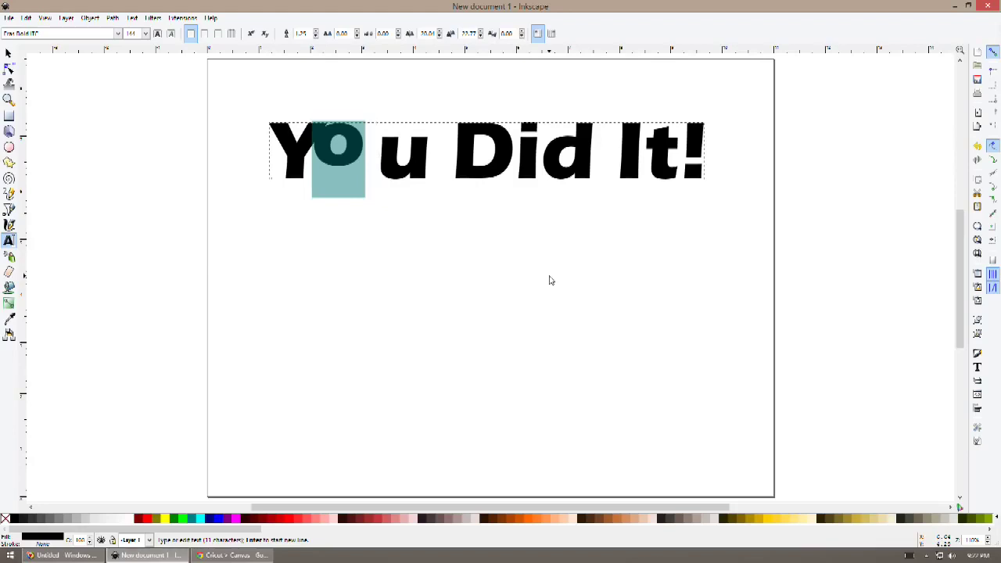
key(alt+Up)
key(alt+Up)
key(alt+Down)
key(alt+Down)
key(alt+Left)
key(alt+Left)
key(alt+Left)
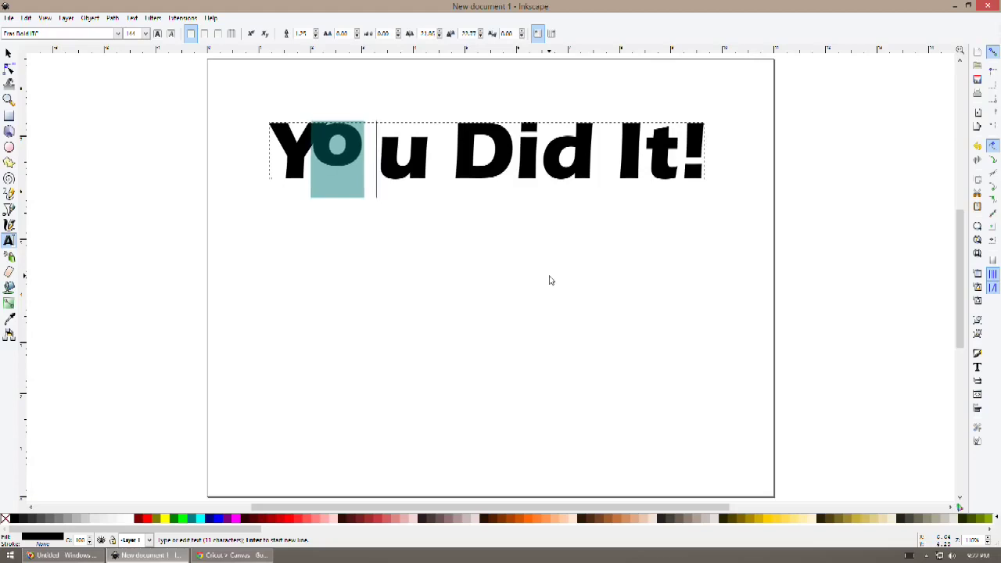
key(alt+Left)
key(alt+Up)
key(alt+Up)
key(alt+Left)
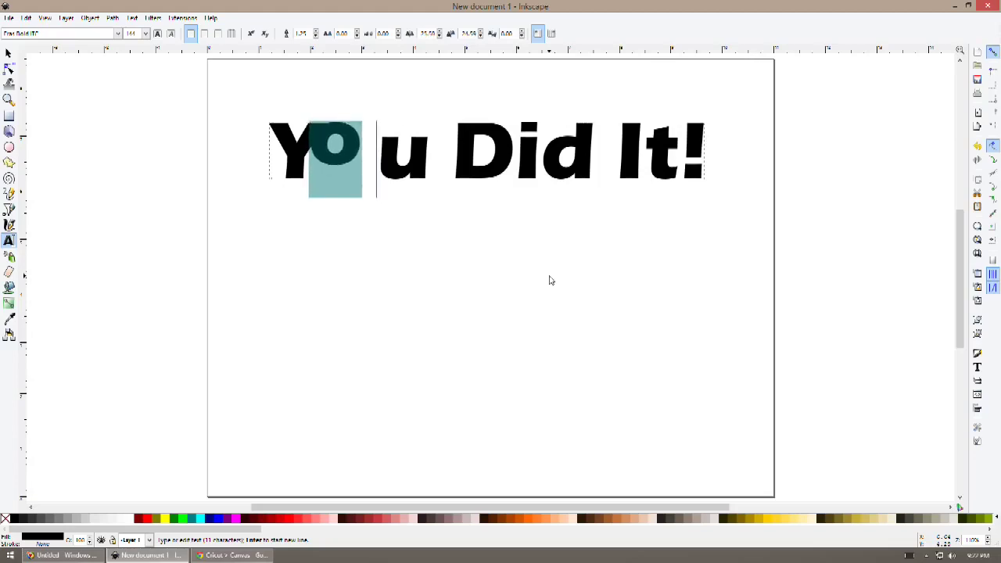
Select the u, kern it left against the o and raise it slightly
drag(380, 164, 416, 165)
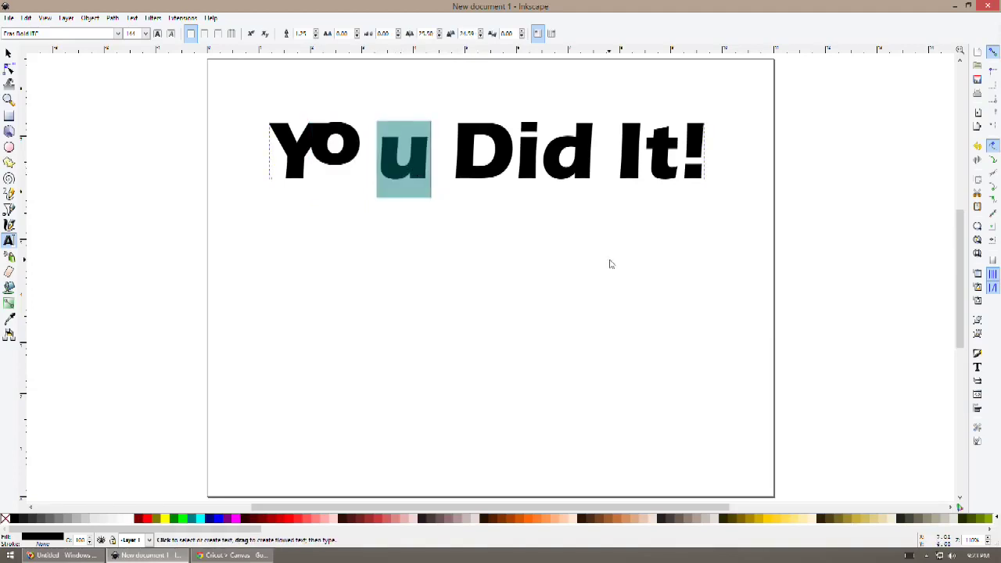
key(alt+Left)
key(alt+Left)
key(alt+Left)
key(alt+Left)
key(alt+Left)
key(alt+Left)
key(alt+Left)
key(alt+Left)
key(alt+Left)
key(alt+Left)
key(alt+Left)
key(alt+Left)
key(alt+Left)
key(alt+Left)
key(alt+Left)
key(alt+Left)
key(alt+Left)
key(alt+Left)
key(alt+Left)
key(alt+Left)
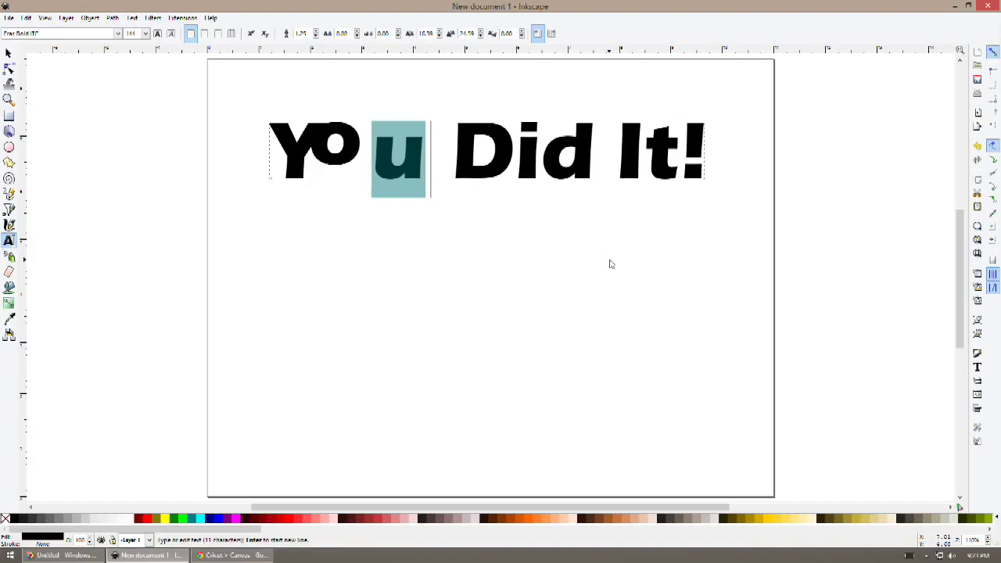
key(alt+Left)
key(alt+Left)
key(alt+Left)
key(alt+Left)
key(alt+Left)
key(alt+Left)
key(alt+Left)
key(alt+Left)
key(alt+Left)
key(alt+Left)
key(alt+Left)
key(alt+Left)
key(alt+Left)
key(alt+Up)
key(alt+Up)
key(alt+Up)
key(alt+Up)
key(alt+Up)
key(alt+Up)
key(alt+Up)
key(alt+Up)
key(alt+Up)
key(alt+Up)
key(alt+Up)
key(alt+Up)
key(alt+Up)
key(alt+Up)
key(alt+Up)
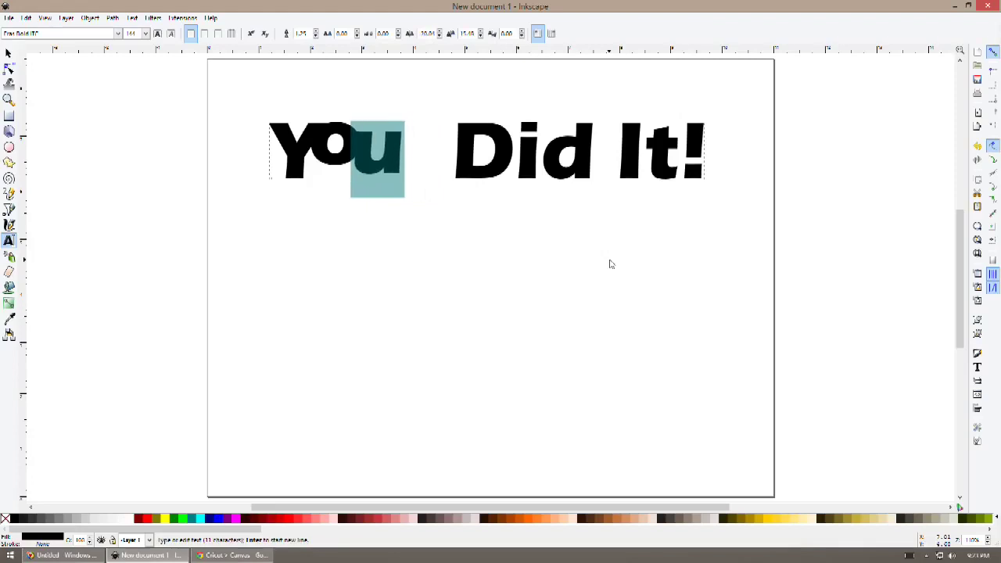
key(alt+Up)
key(alt+Up)
key(alt+Up)
key(alt+Up)
key(alt+Up)
key(alt+Up)
key(alt+Up)
key(alt+Up)
key(alt+Up)
key(alt+Up)
key(alt+Up)
key(alt+Up)
key(alt+Up)
key(alt+Up)
key(alt+Up)
key(alt+Up)
key(alt+Down)
key(alt+Down)
key(alt+Down)
key(alt+Down)
key(alt+Down)
key(alt+Down)
key(alt+Down)
key(alt+Down)
key(alt+Down)
key(alt+Down)
key(alt+Down)
key(alt+Down)
key(alt+Down)
key(alt+Down)
key(alt+Down)
key(alt+Down)
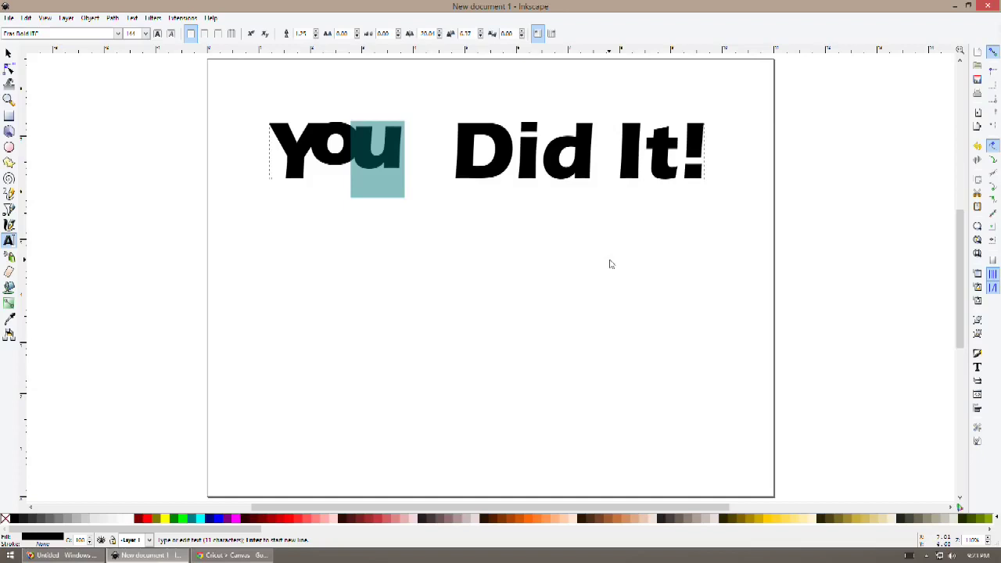
key(shift+alt+Up)
key(shift+alt+Up)
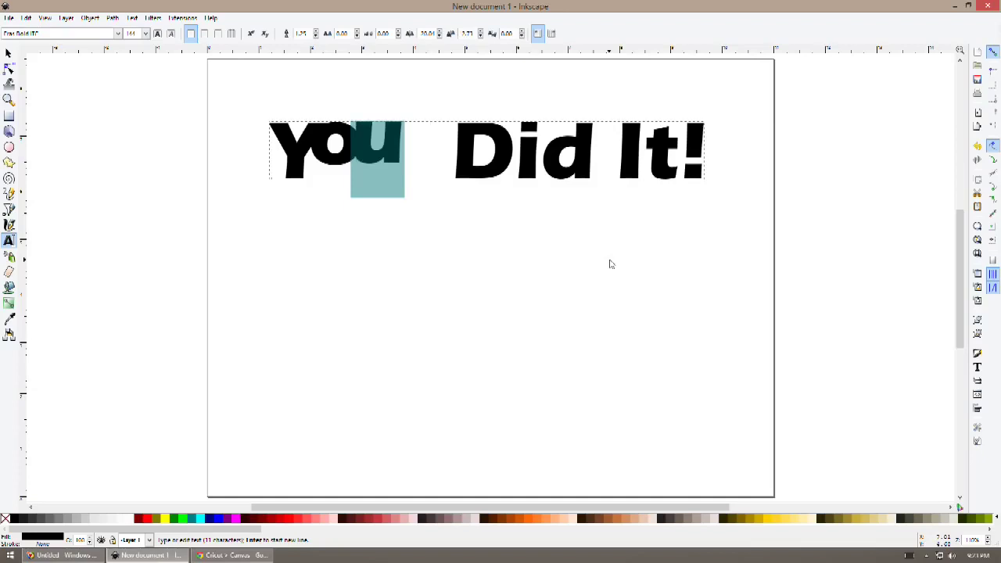
key(shift+alt+Down)
key(shift+alt+Down)
key(alt+Down)
key(alt+Down)
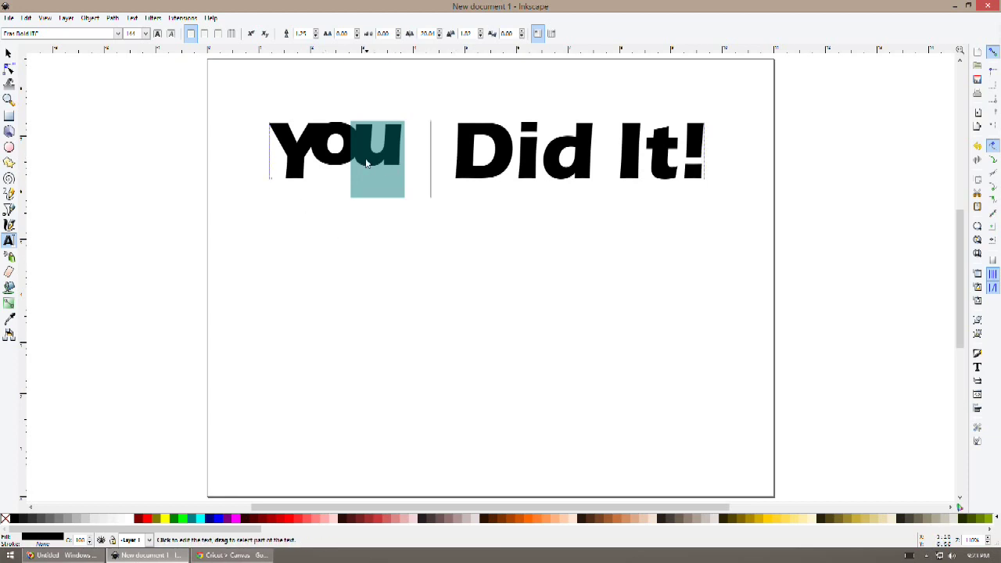
Select 'Did It!' and kern it left to close the gap after 'You'
click(458, 154)
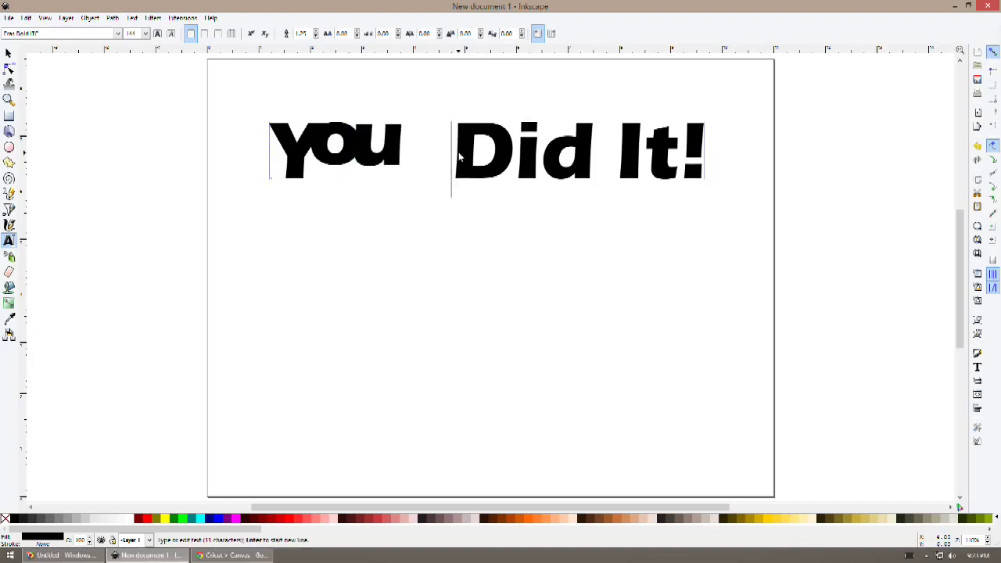
drag(461, 157, 712, 184)
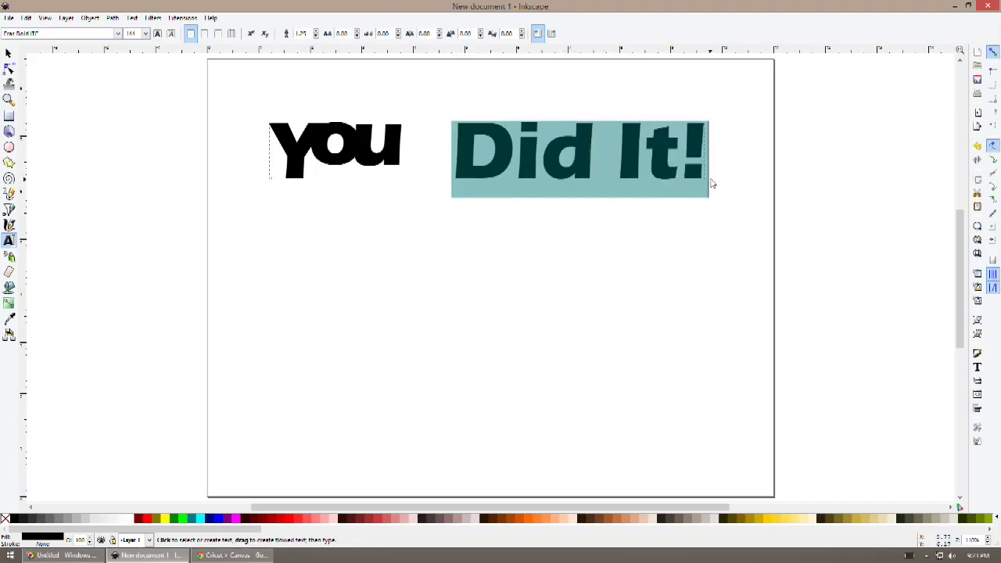
key(shift+alt+Left)
key(shift+alt+Left)
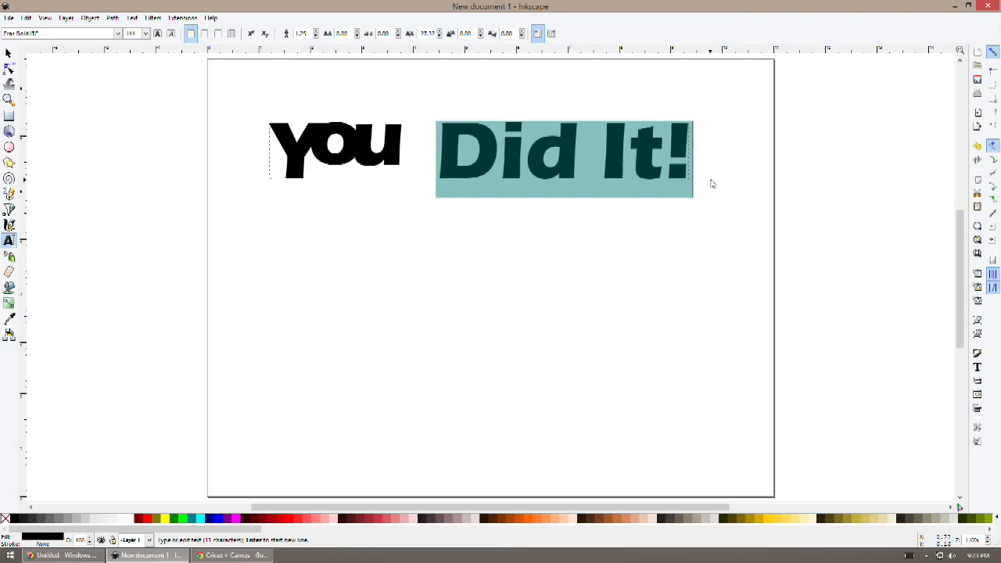
key(shift+alt+Left)
key(shift+alt+Left)
key(shift+alt+Left)
key(shift+alt+Left)
key(shift+alt+Left)
key(shift+alt+Left)
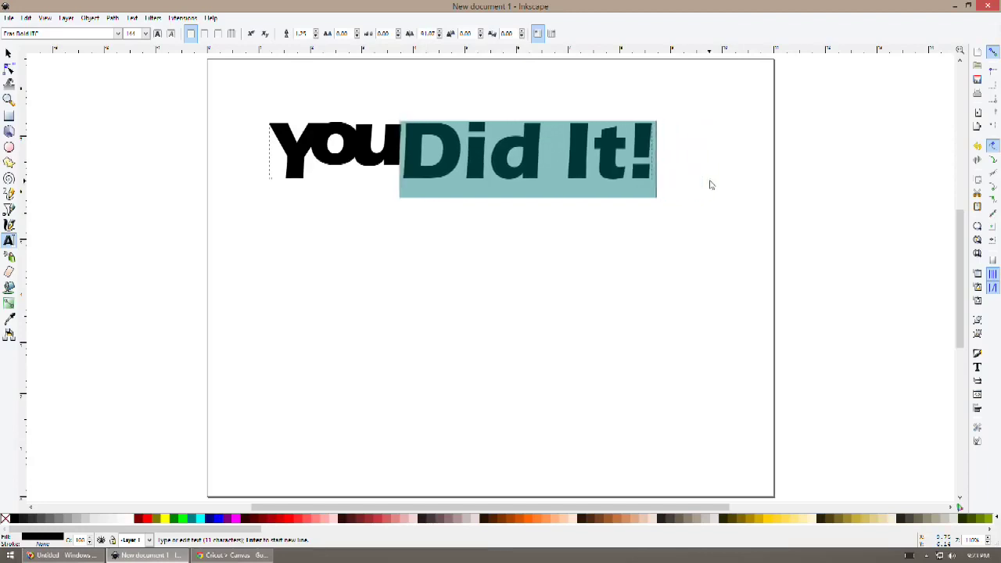
key(shift+alt+Left)
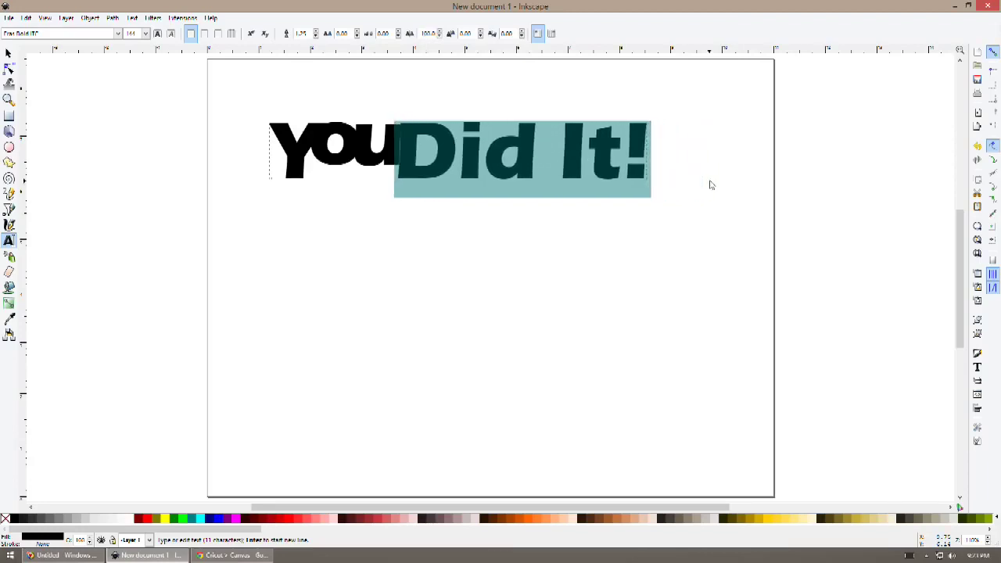
key(alt+Left)
key(alt+Left)
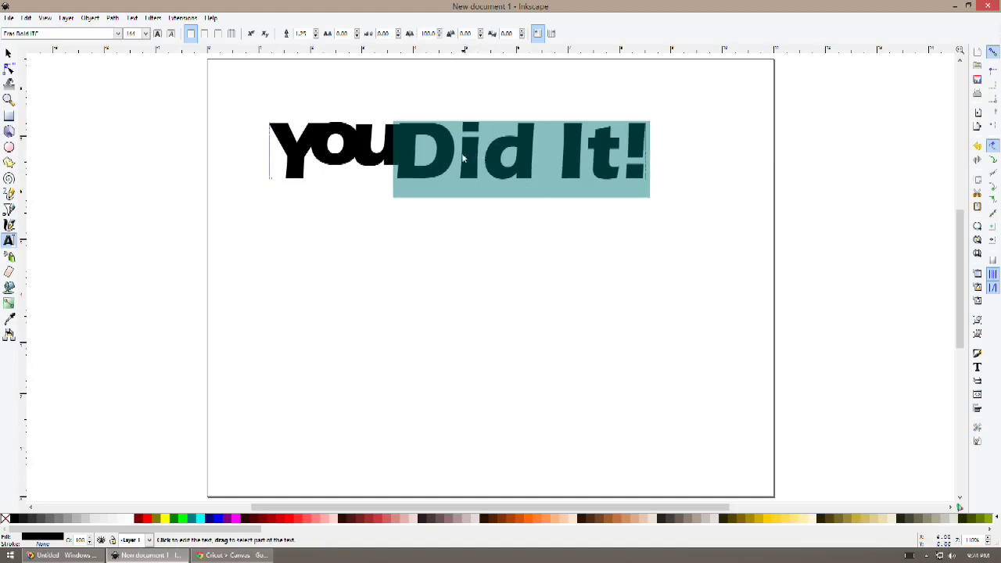
Kern 'id It!' left against the D, then 'd It!' against the i
drag(466, 154, 651, 153)
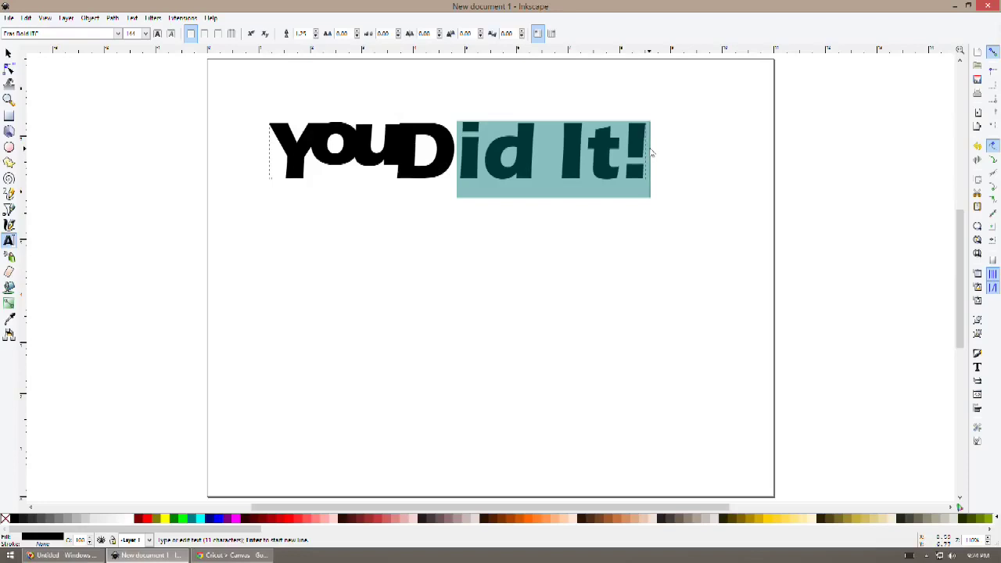
key(alt+Left)
key(alt+Left)
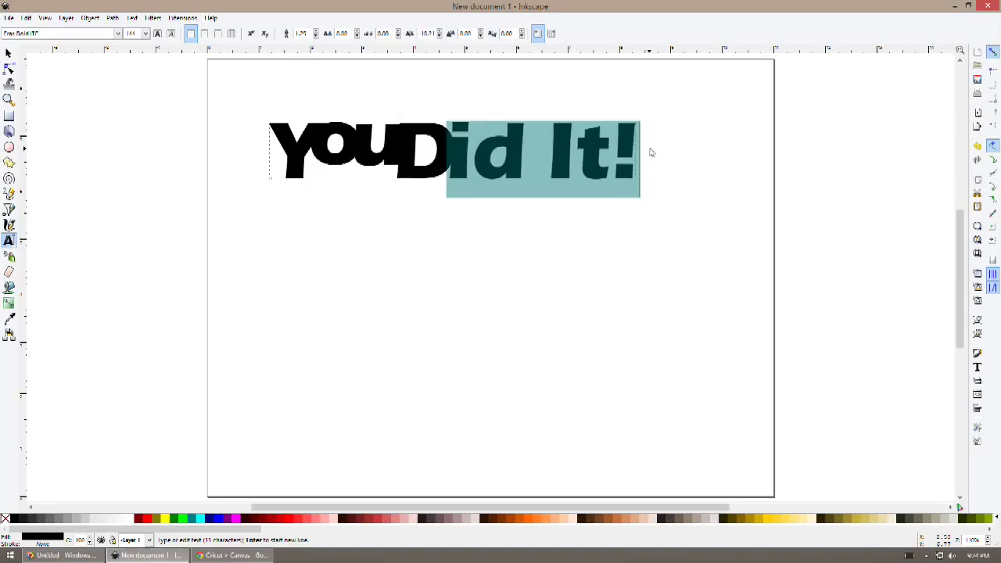
key(alt+Left)
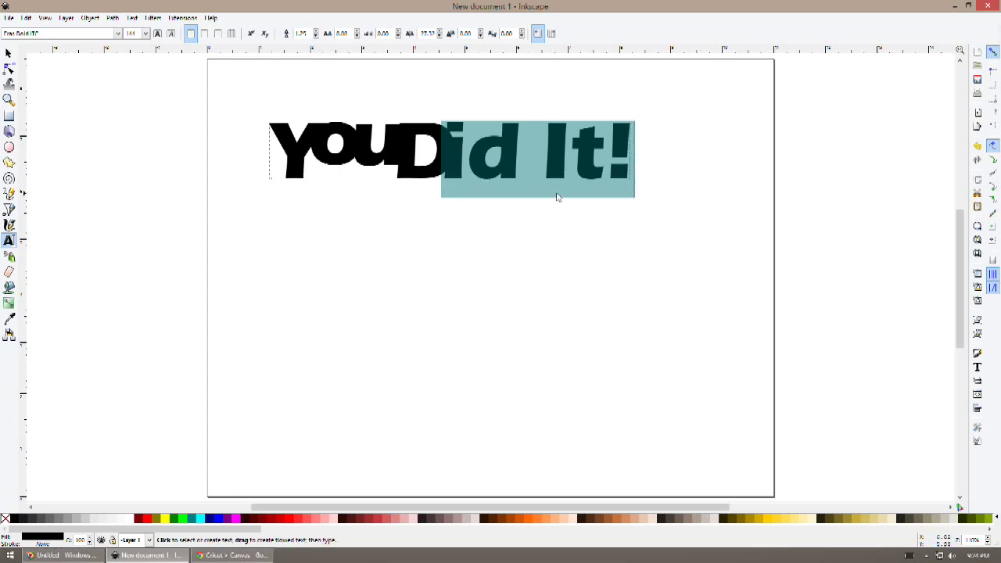
click(467, 160)
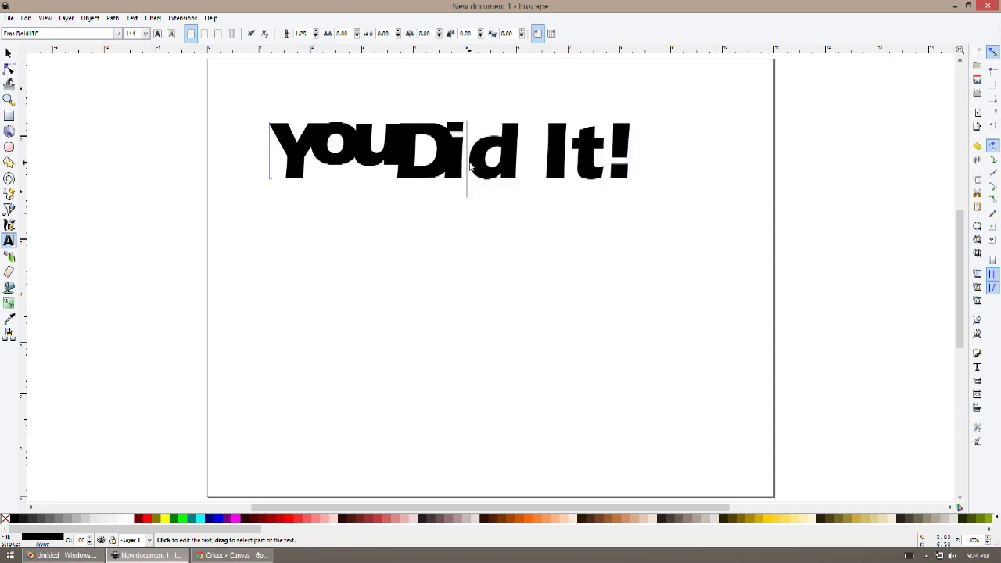
drag(467, 161, 632, 162)
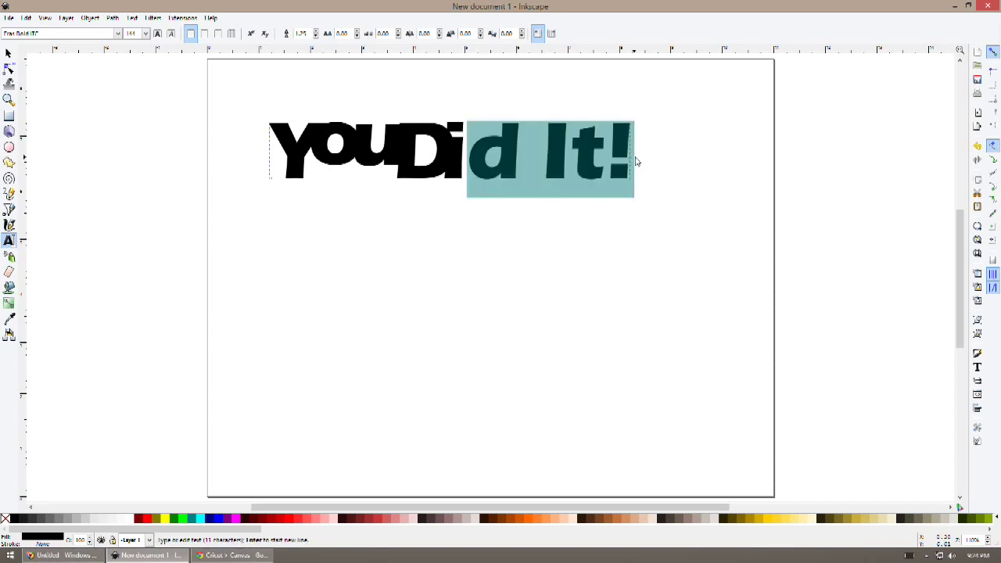
key(alt+Left)
key(alt+Left)
key(alt+Left)
key(alt+Left)
key(alt+Left)
key(alt+Left)
key(alt+Left)
key(alt+Left)
key(alt+Left)
key(alt+Left)
key(alt+Left)
key(alt+Left)
key(alt+Left)
key(alt+Left)
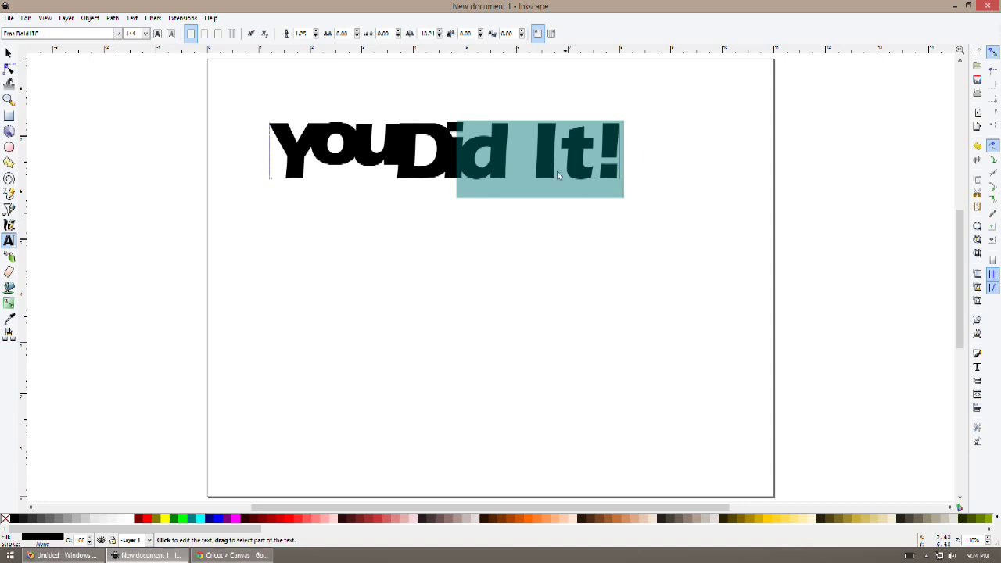
Kern 'It!' in against 'Did' and raise it slightly above the baseline
drag(532, 160, 639, 164)
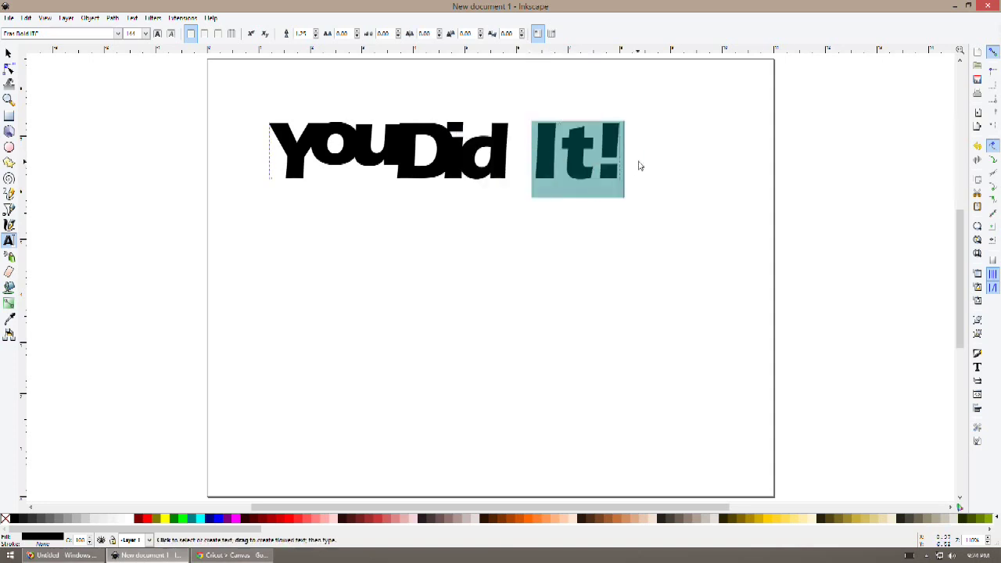
key(alt+Left)
key(alt+Left)
key(alt+Left)
key(alt+Left)
key(alt+Left)
key(alt+Left)
key(alt+Left)
key(alt+Left)
key(alt+Left)
key(alt+Left)
key(alt+Left)
key(alt+Left)
key(alt+Left)
key(alt+Left)
key(alt+Left)
key(alt+Left)
key(alt+Left)
key(alt+Left)
key(alt+Left)
key(alt+Left)
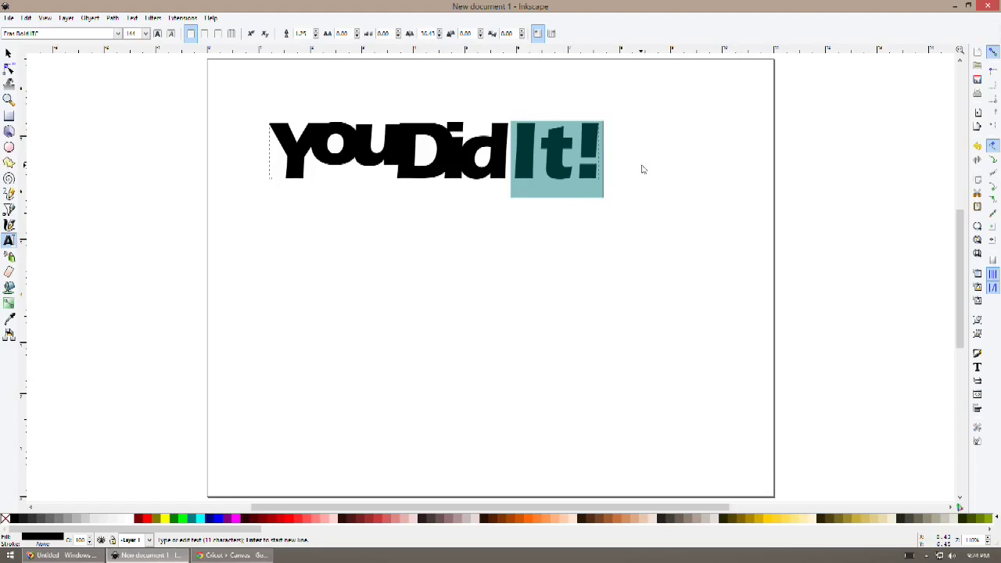
key(alt+Left)
key(alt+Left)
key(alt+Left)
key(alt+Left)
key(alt+Left)
key(alt+Left)
key(alt+Left)
key(alt+Left)
key(alt+Left)
key(alt+Left)
key(alt+Left)
key(alt+Left)
key(alt+Left)
key(alt+Right)
key(alt+Right)
key(alt+Right)
key(alt+Right)
key(alt+Right)
key(alt+Right)
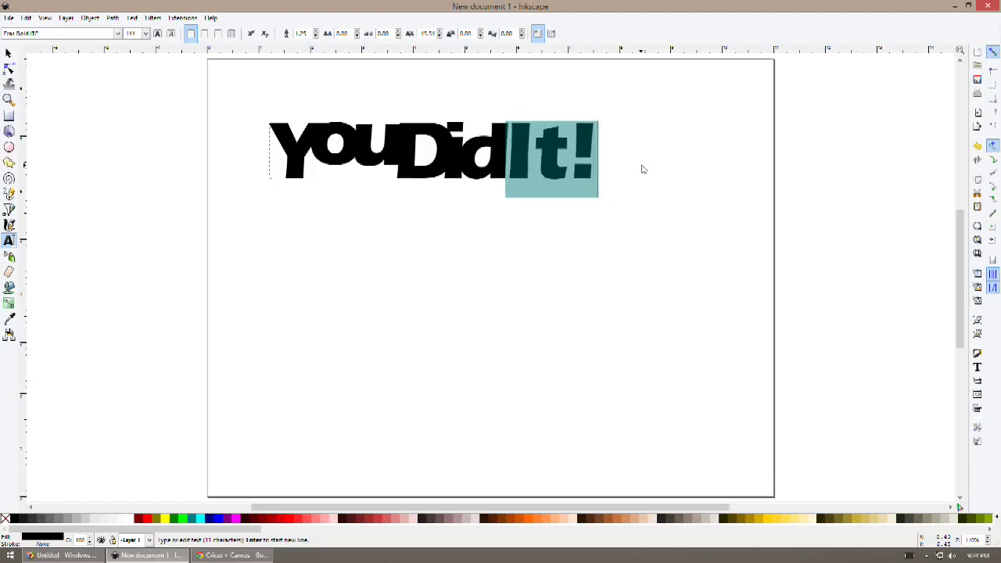
key(alt+Left)
key(alt+Left)
key(alt+Left)
key(alt+Left)
key(alt+Left)
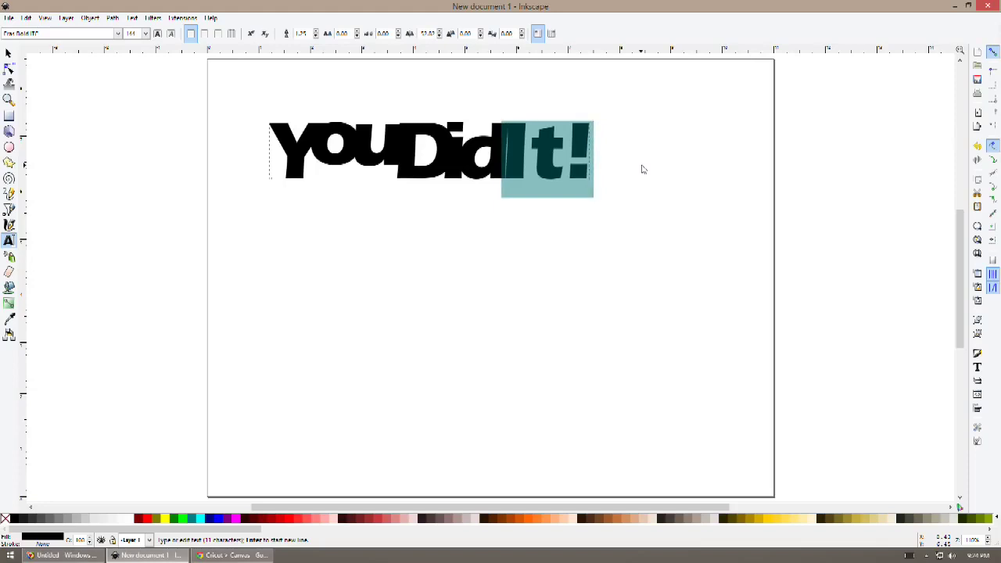
key(alt+Left)
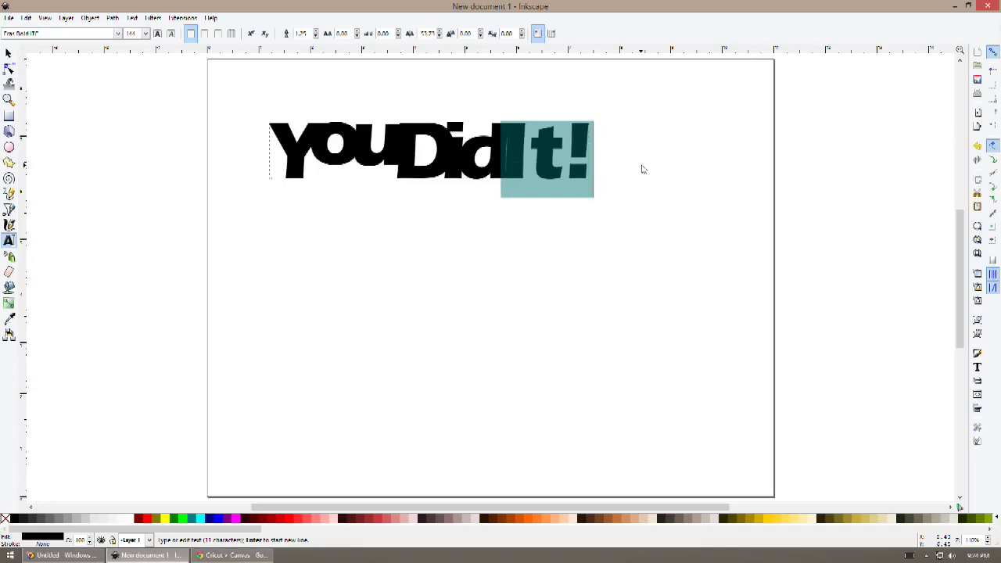
key(alt+Left)
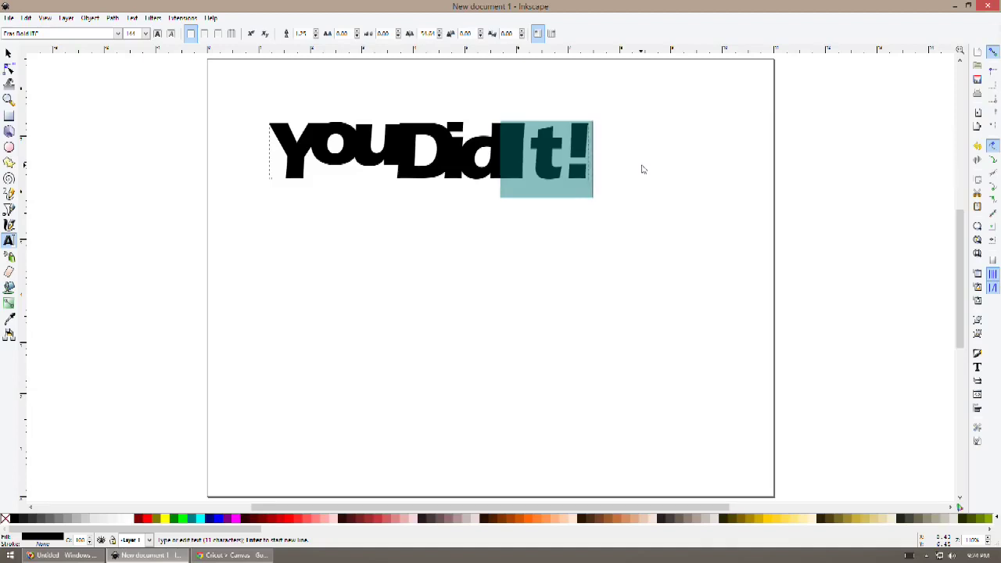
key(alt+Up)
key(alt+Up)
key(alt+Up)
key(alt+Up)
key(alt+Up)
key(alt+Up)
key(alt+Up)
key(alt+Up)
key(alt+Up)
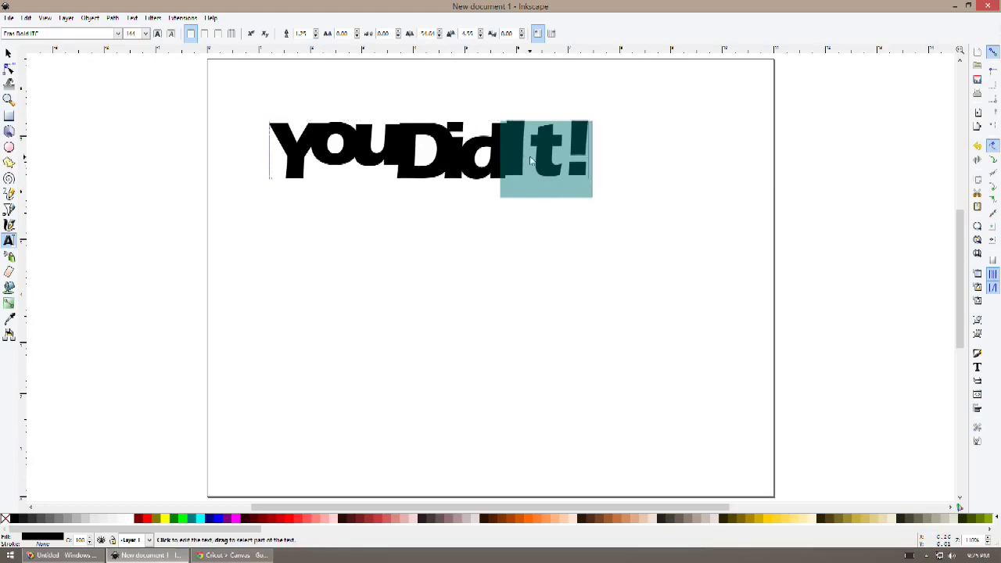
Kern 't!' left against the I, then tuck the exclamation mark into the t
drag(530, 161, 589, 167)
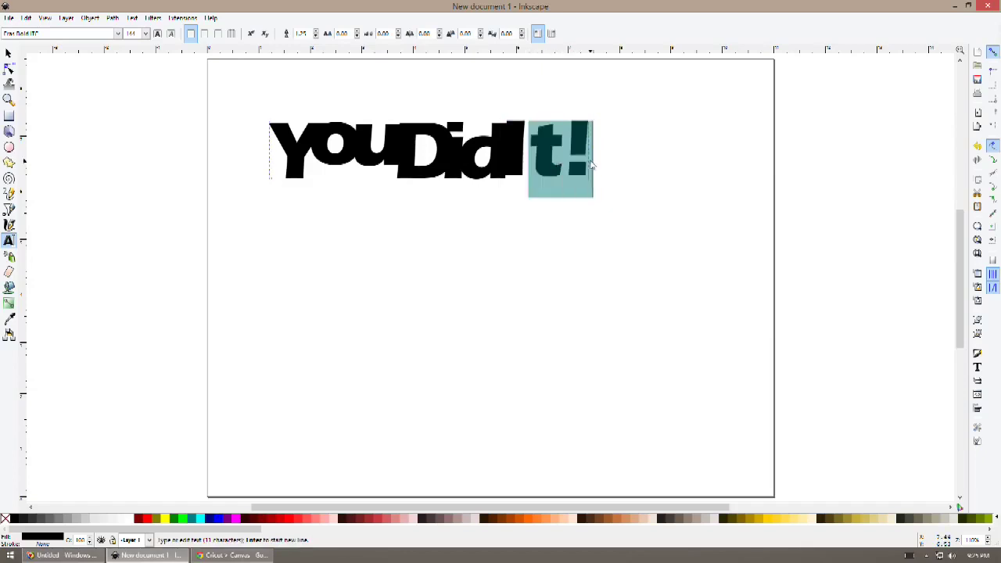
key(alt+Left)
key(alt+Left)
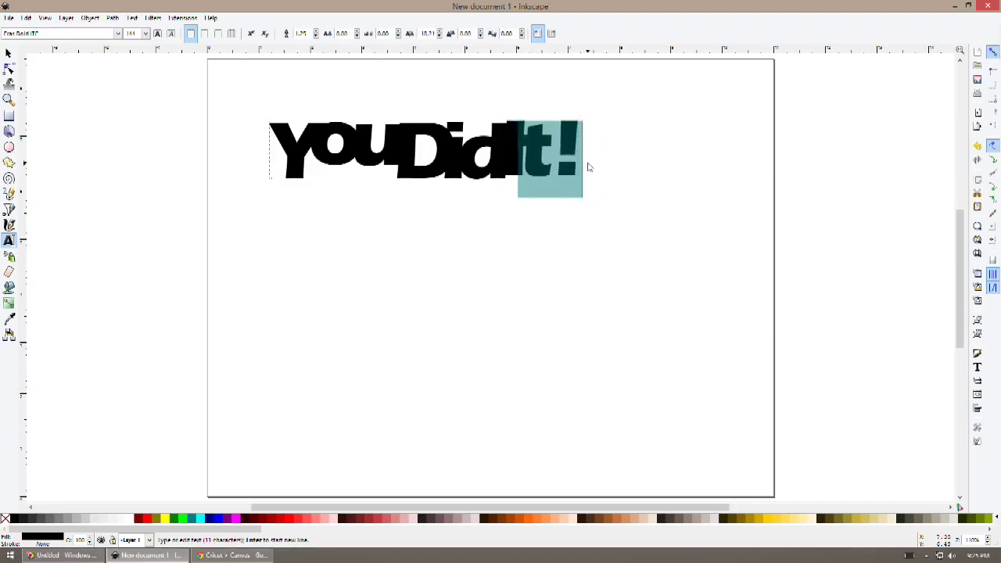
click(561, 171)
drag(561, 169, 574, 168)
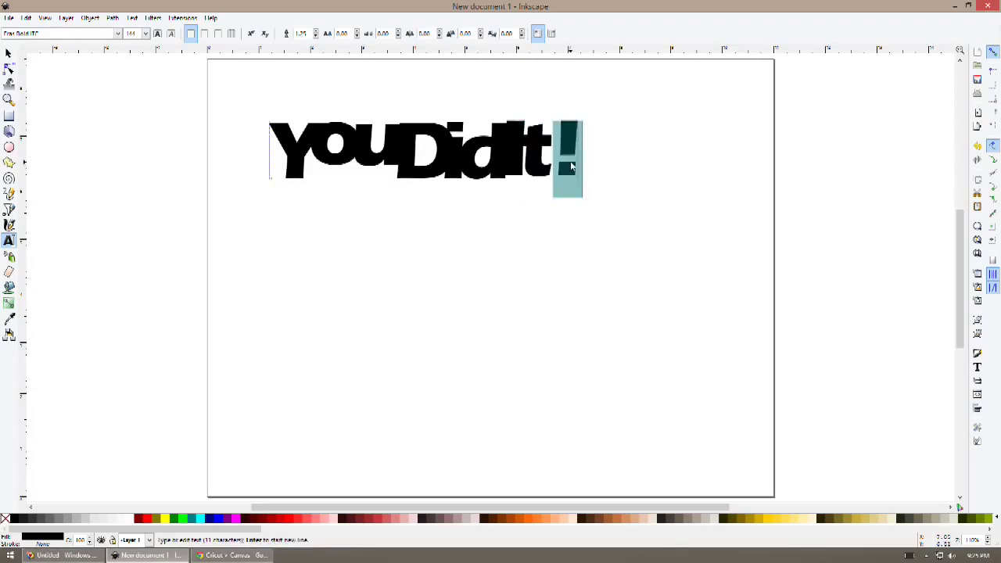
key(alt+Left)
key(alt+Left)
key(alt+Left)
key(alt+Left)
key(alt+Left)
key(alt+Left)
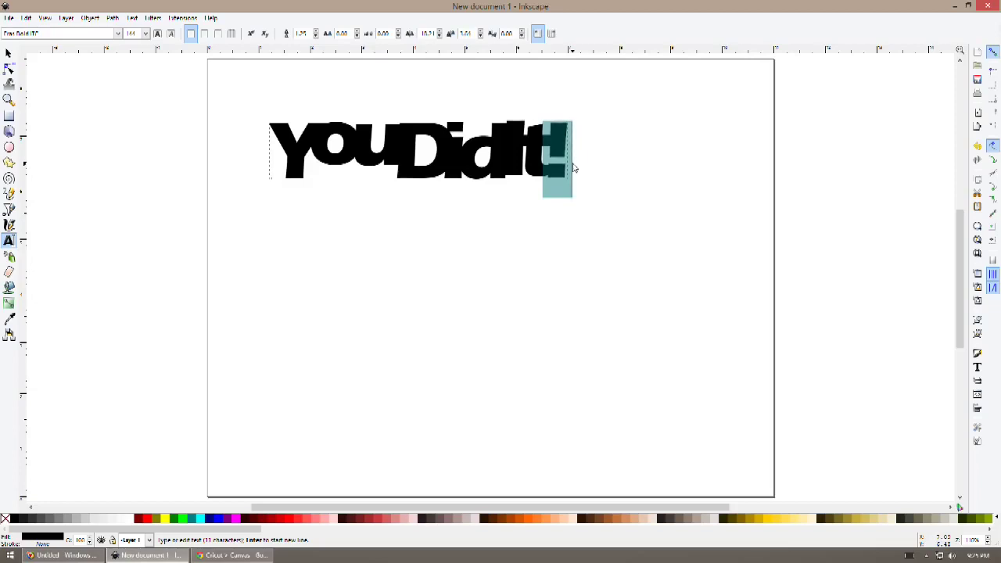
key(alt+Right)
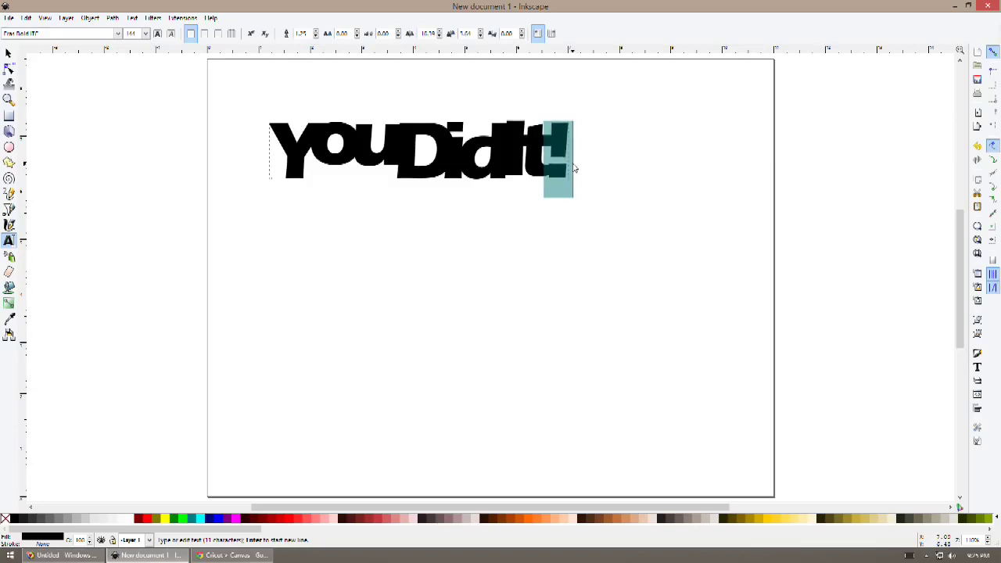
key(alt+Left)
Stop editing and drag the YouDidIt! text up to the top of the page
click(505, 261)
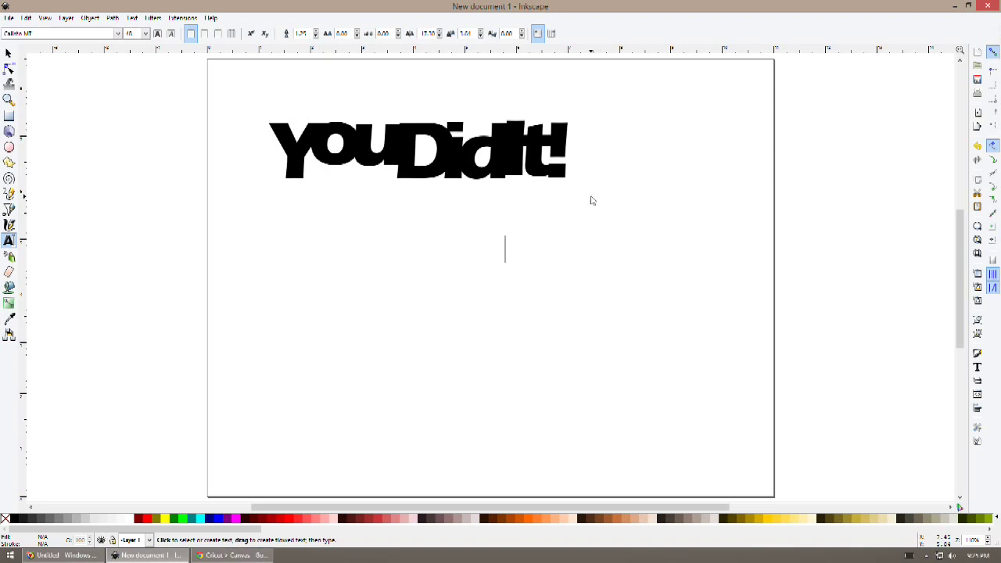
key(F1)
drag(410, 174, 474, 128)
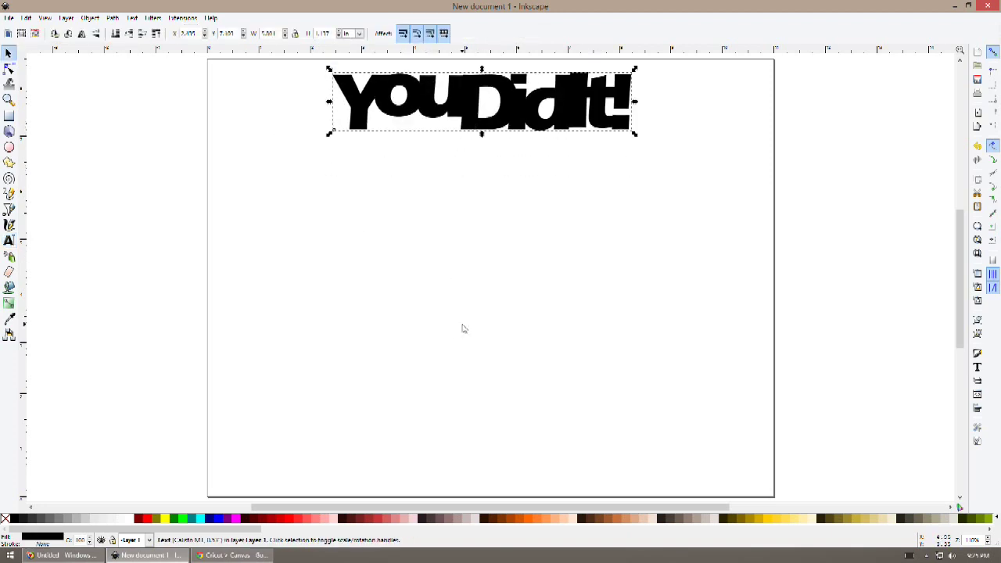
click(9, 241)
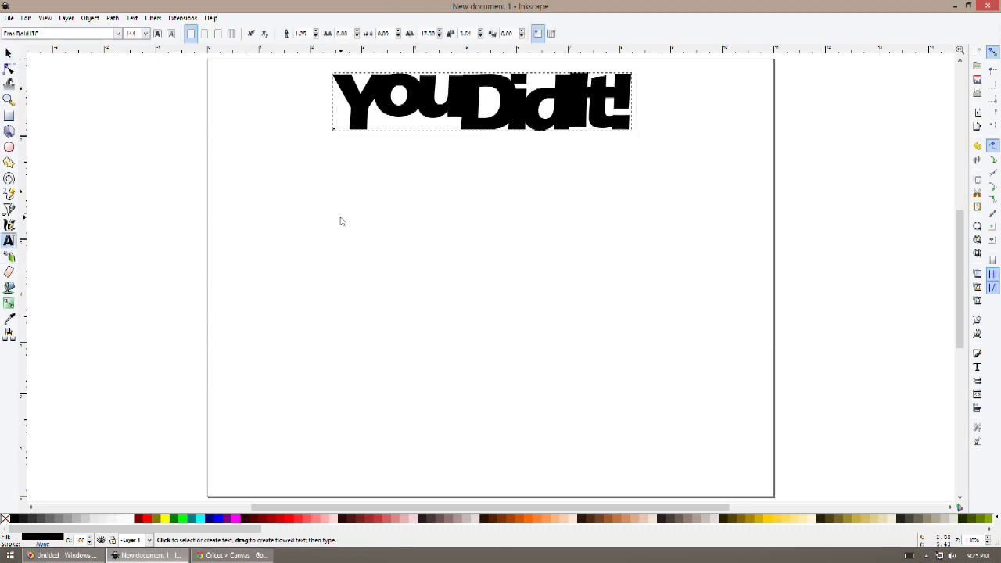
Place a new text point below YouDidIt! and pick Ravie as its font
click(338, 301)
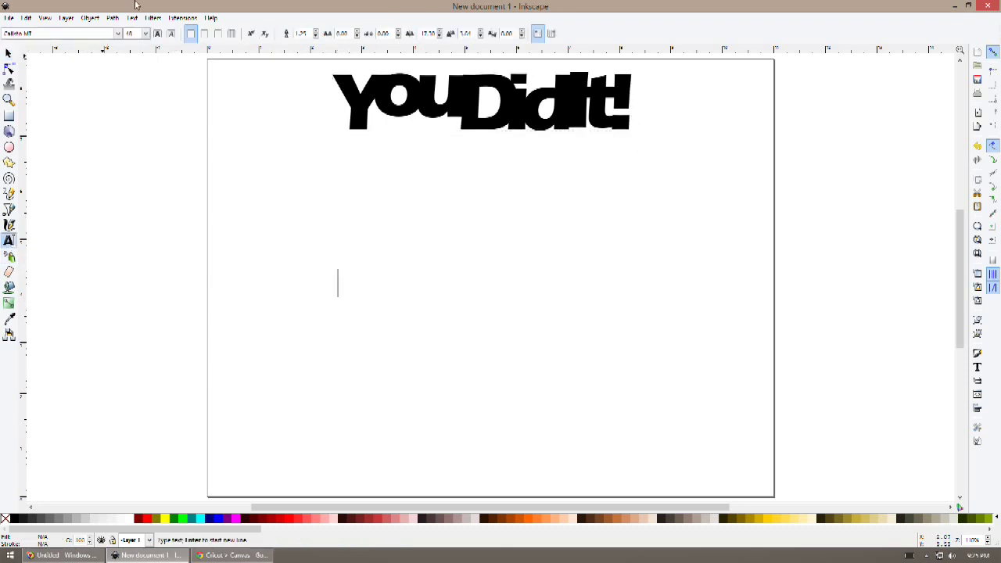
click(118, 35)
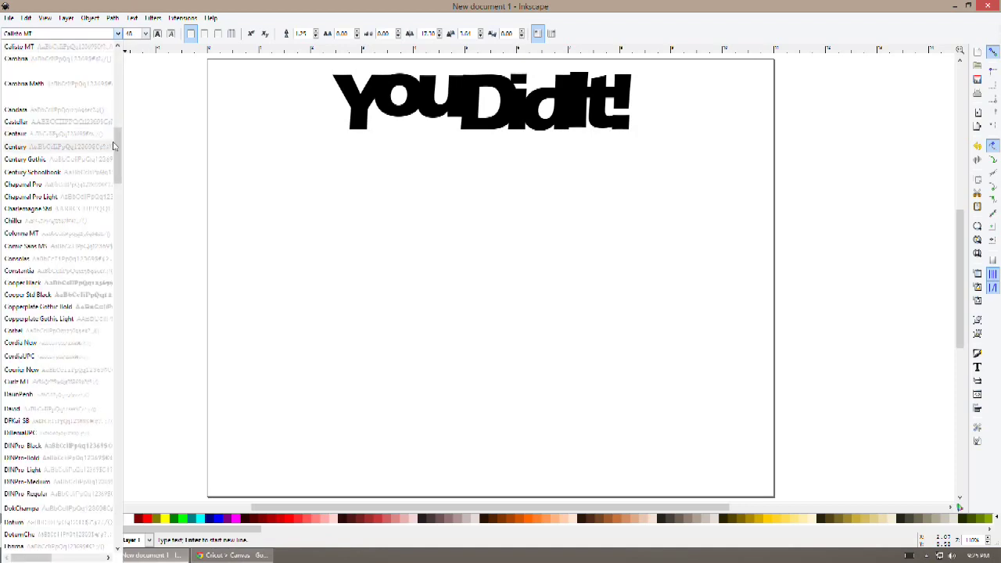
drag(118, 156, 127, 422)
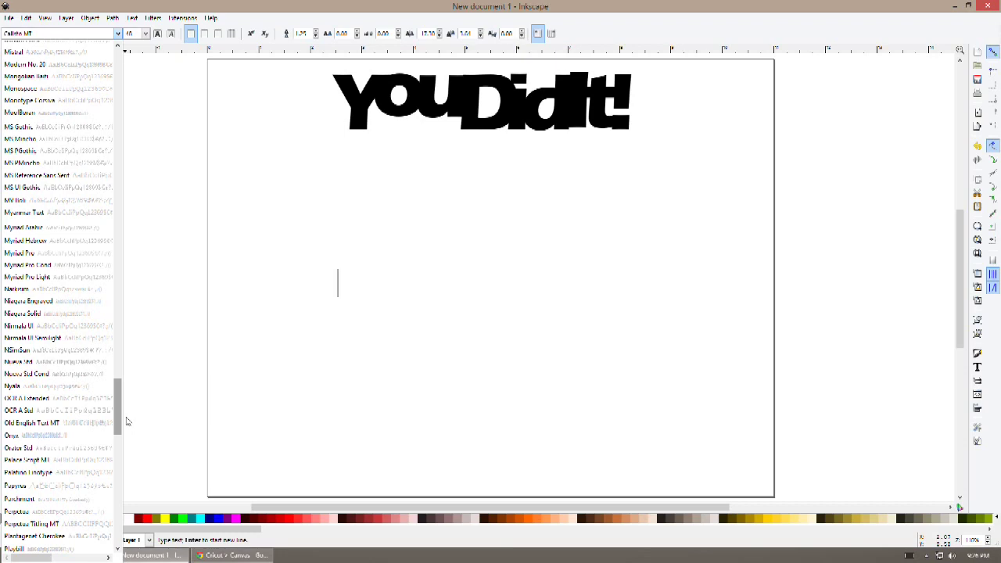
drag(128, 422, 122, 447)
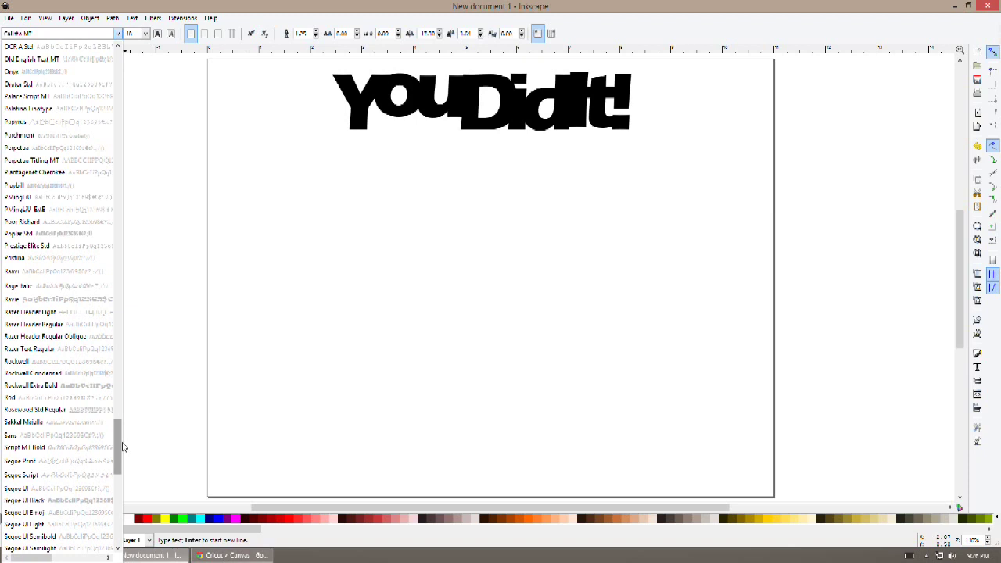
drag(122, 446, 122, 442)
click(79, 310)
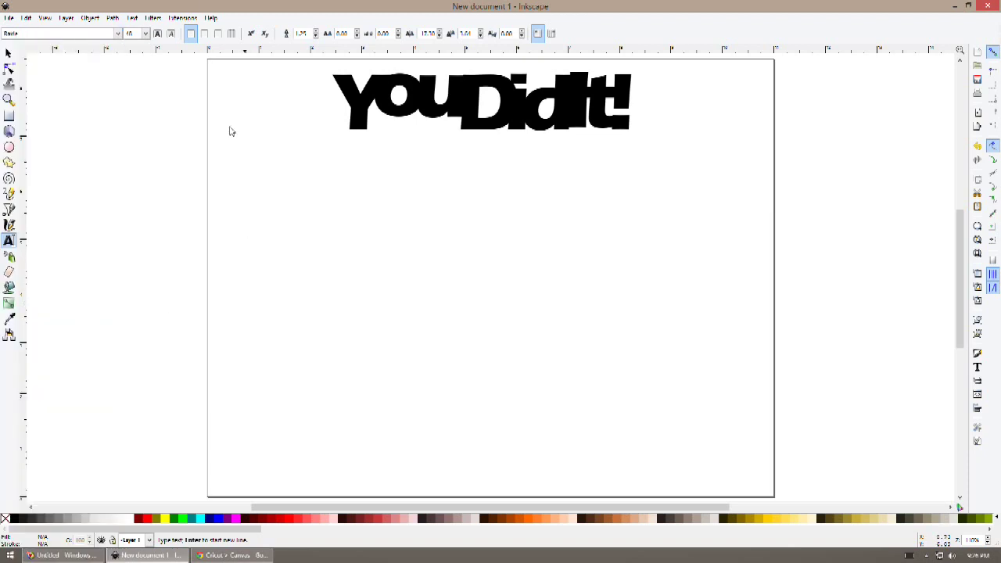
Type 'Crazy' at font size 144
click(145, 34)
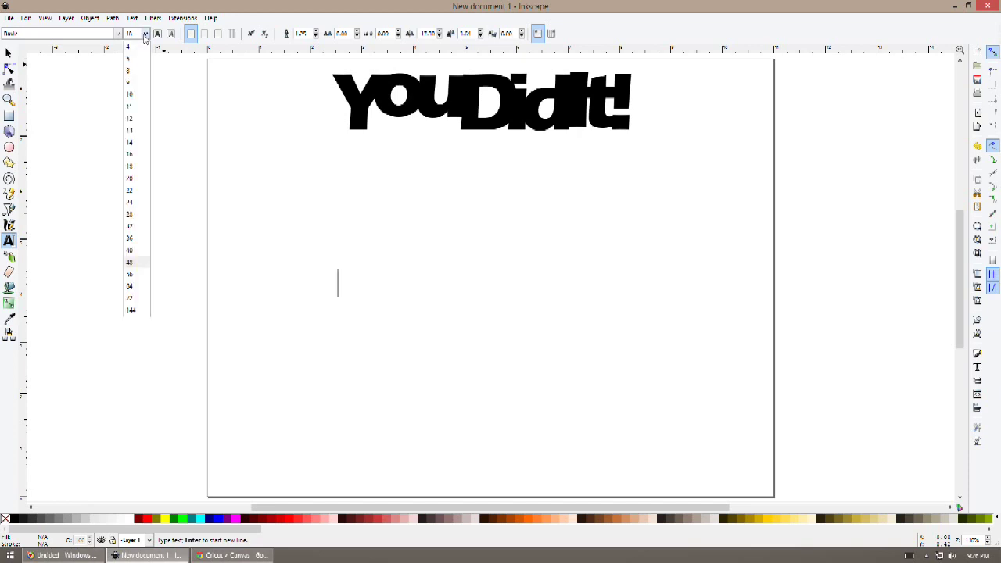
click(133, 311)
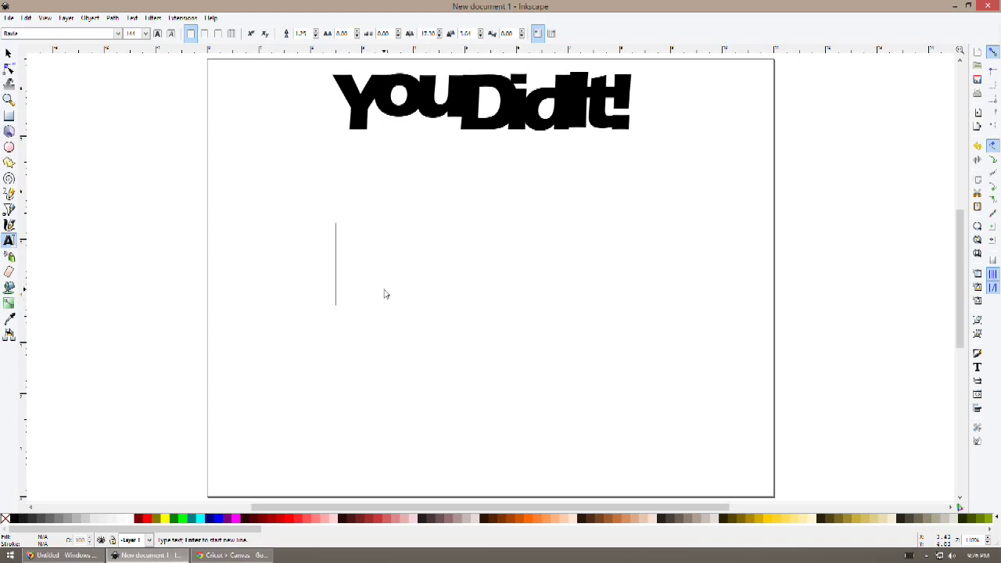
text(Cr)
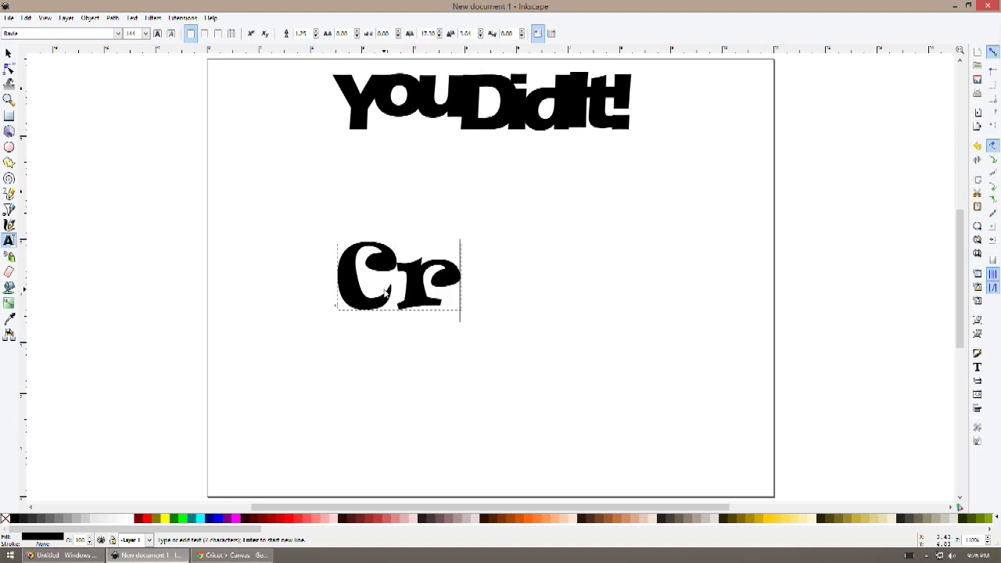
text(azy)
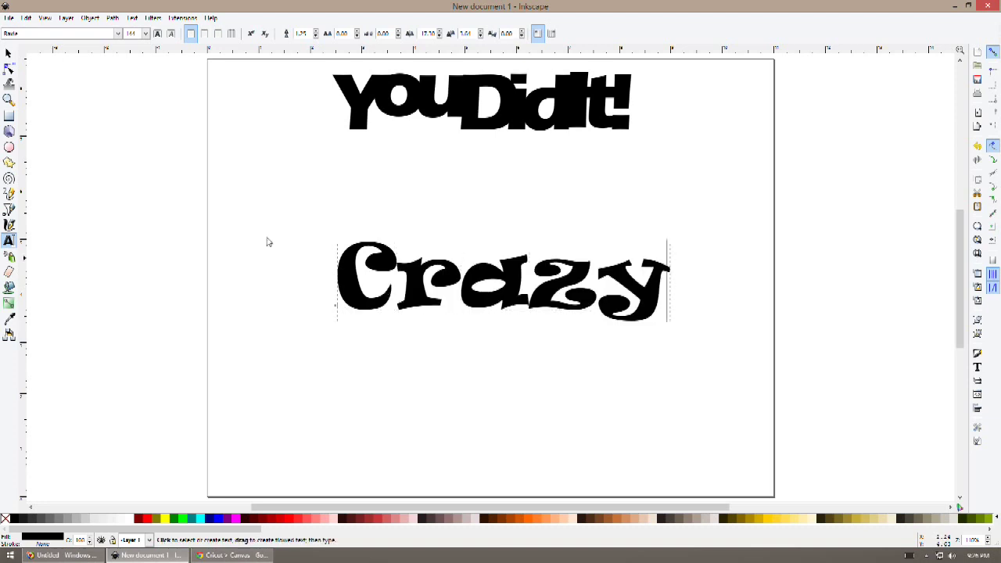
Move the Crazy text slightly up and left, then deselect it
click(8, 52)
drag(506, 287, 500, 255)
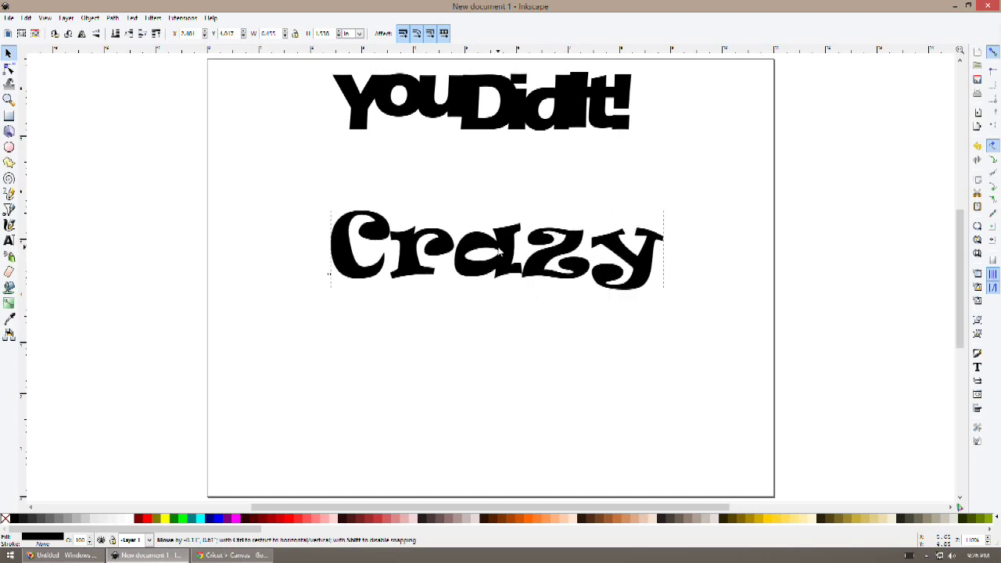
click(487, 363)
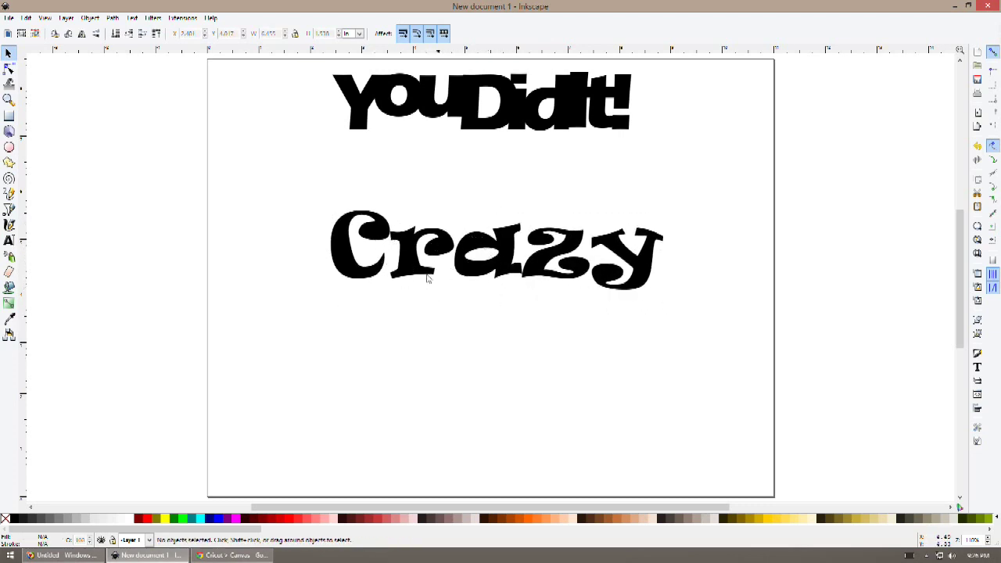
With the Text tool, select only the first letter C of 'Crazy'
click(10, 242)
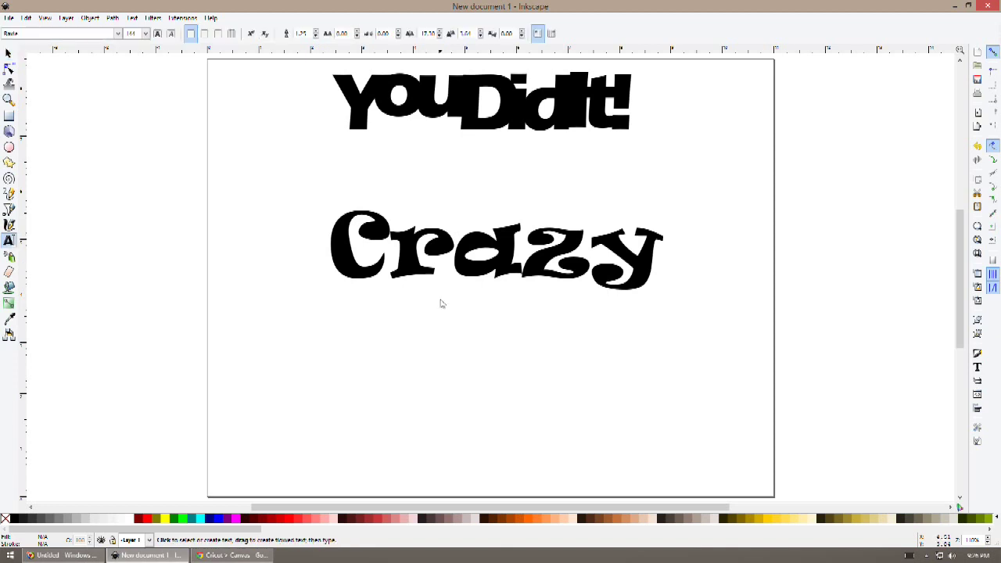
drag(390, 249, 331, 249)
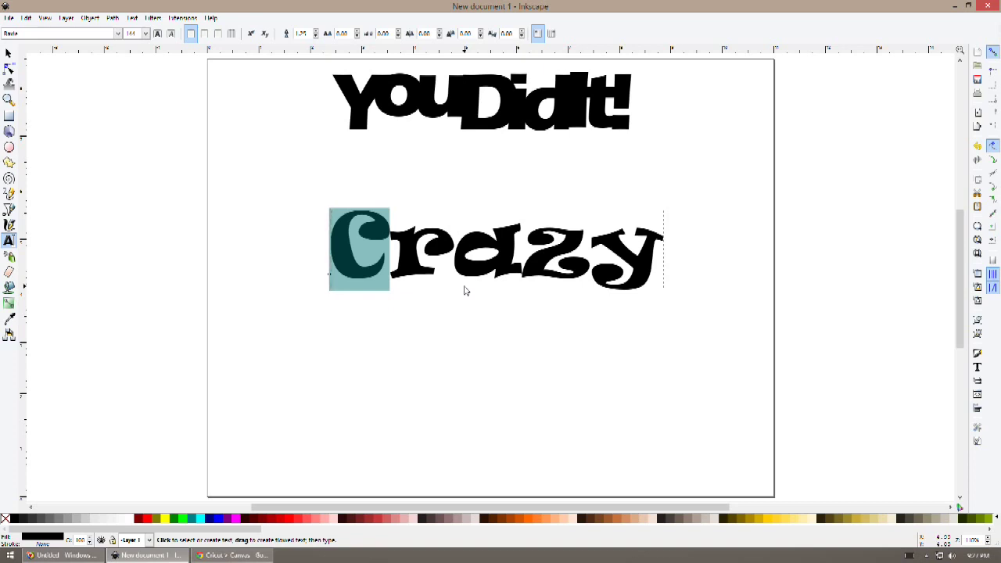
Nudge the C's rotation back and forth with Alt+[ and Alt+], ending slightly counterclockwise
key(alt+bracketright)
key(alt+bracketright)
key(alt+bracketright)
key(alt+bracketright)
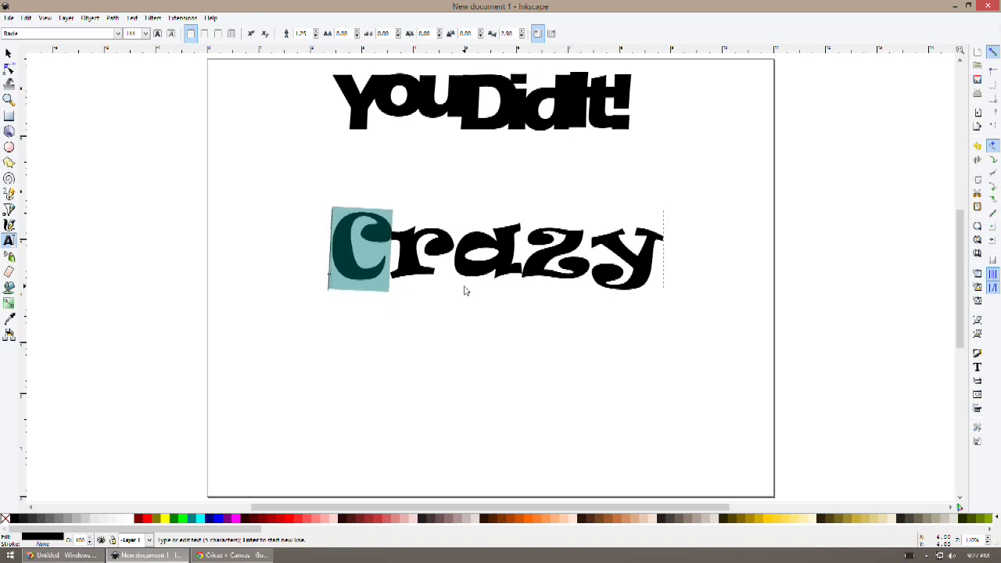
key(alt+bracketright)
key(alt+bracketright)
key(alt+bracketright)
key(alt+bracketright)
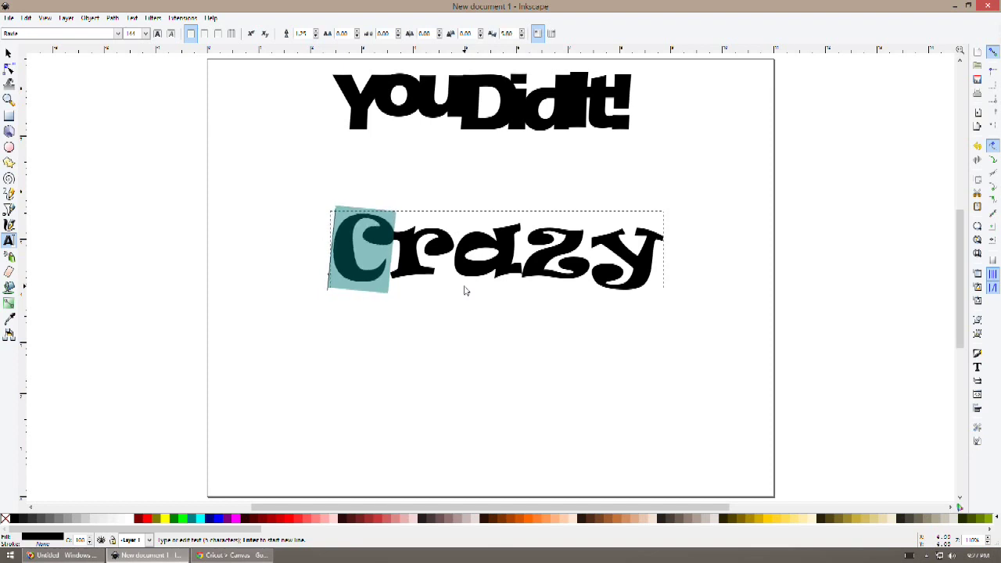
key(alt+bracketleft)
key(alt+bracketleft)
key(alt+bracketleft)
key(alt+bracketleft)
key(alt+bracketleft)
key(alt+bracketleft)
key(alt+bracketleft)
key(alt+bracketleft)
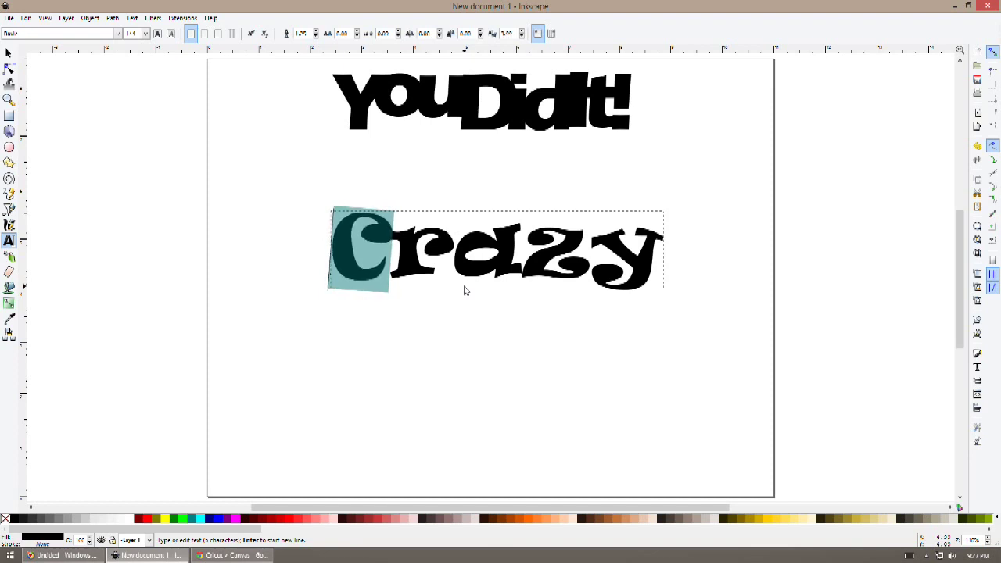
key(alt+bracketleft)
key(alt+bracketleft)
key(alt+bracketleft)
key(alt+bracketleft)
key(alt+bracketleft)
key(alt+bracketleft)
key(alt+bracketleft)
key(alt+bracketleft)
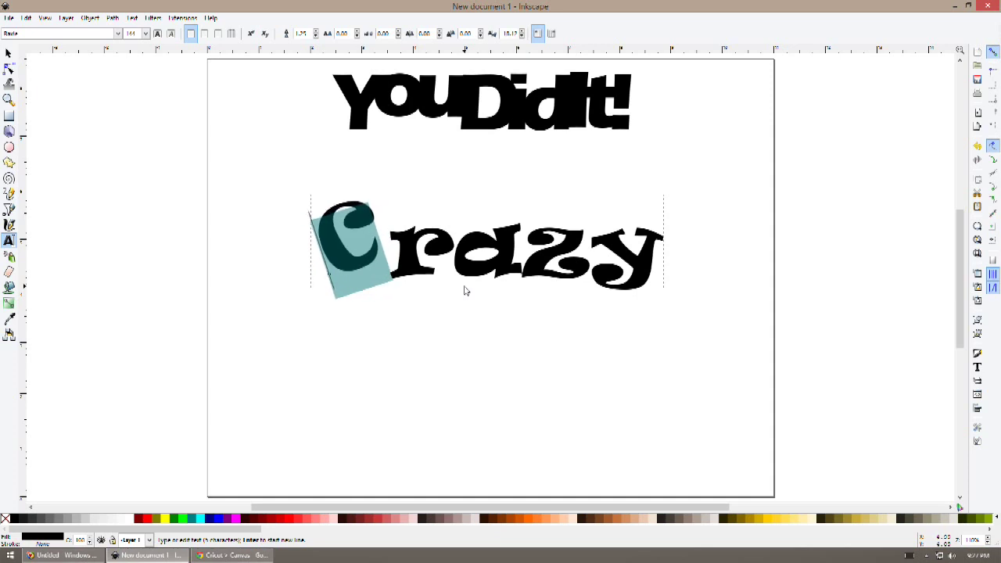
key(alt+bracketright)
key(alt+bracketright)
key(alt+bracketright)
key(alt+bracketright)
key(alt+bracketright)
key(alt+bracketright)
key(alt+bracketright)
key(alt+bracketright)
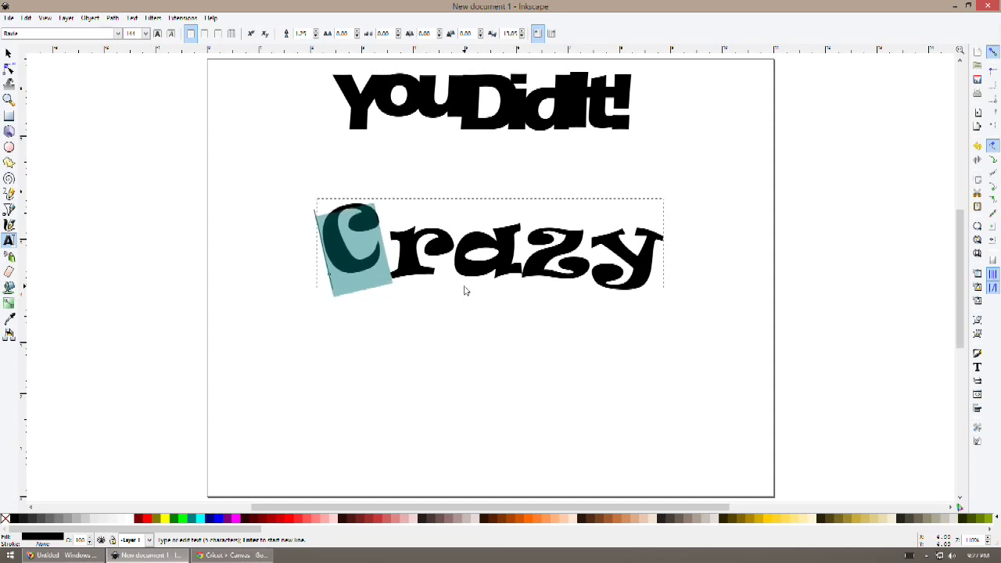
key(alt+bracketright)
key(alt+bracketright)
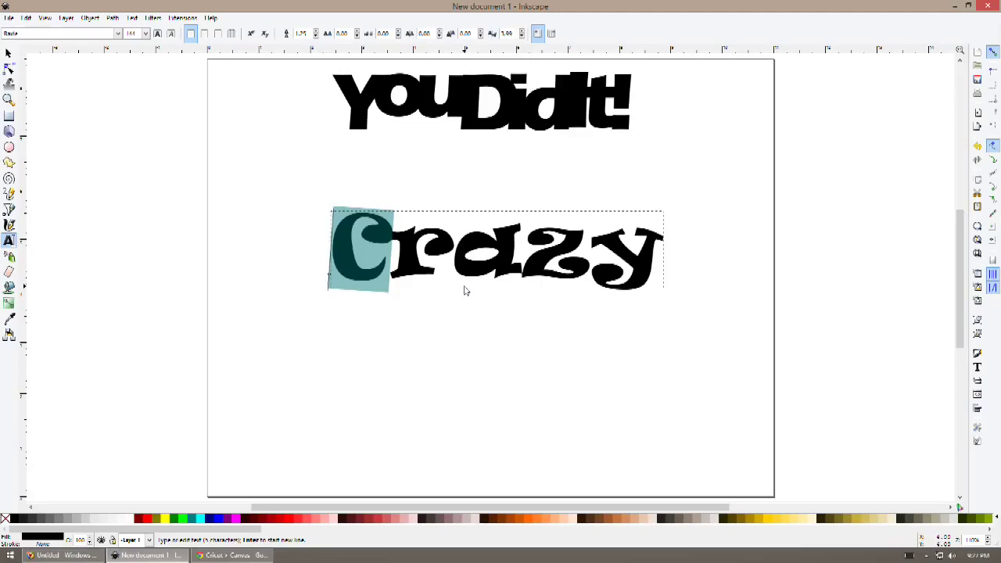
key(alt+bracketright)
key(alt+bracketright)
key(alt+bracketright)
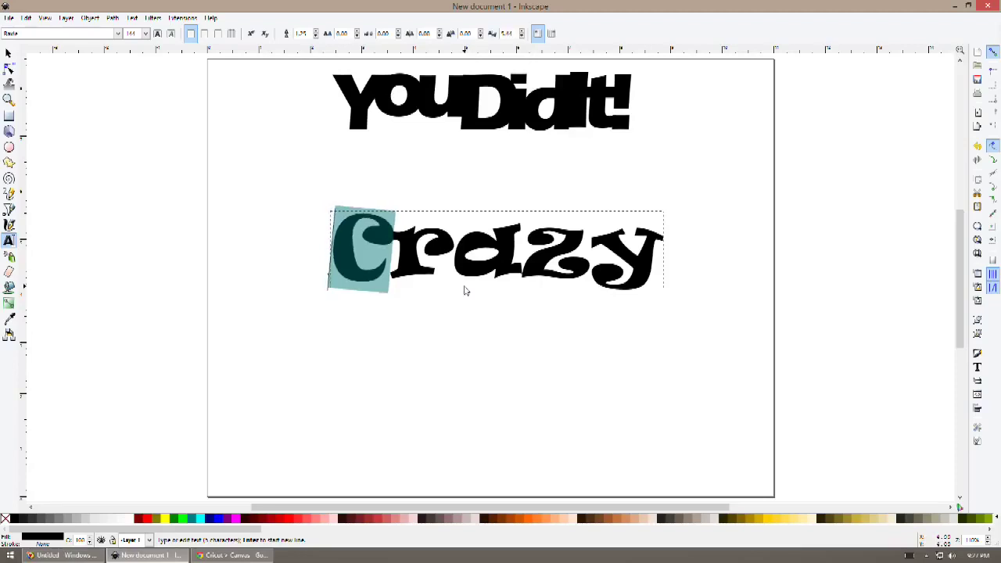
key(alt+bracketleft)
key(alt+bracketleft)
key(alt+bracketleft)
key(alt+bracketleft)
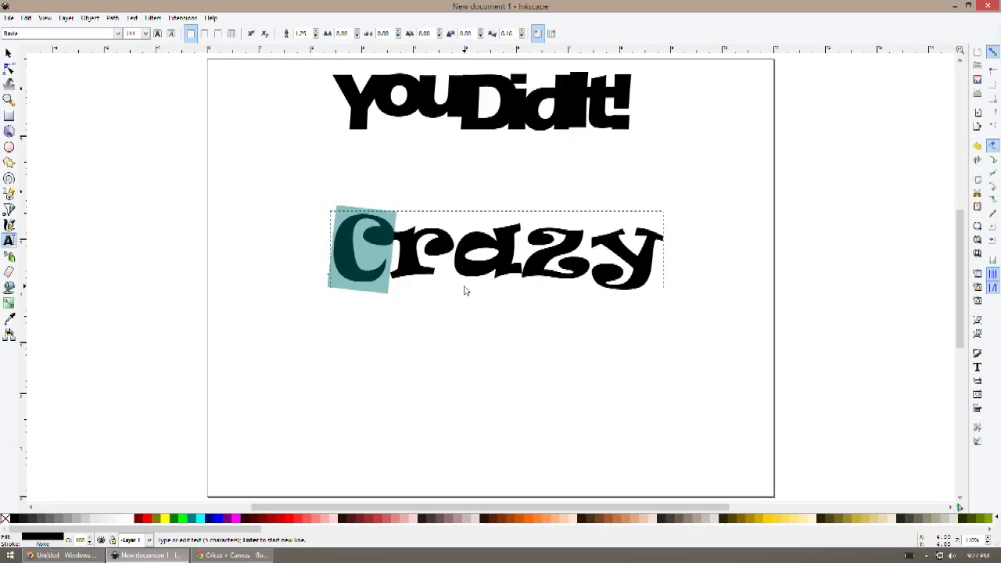
key(alt+bracketleft)
key(alt+bracketleft)
key(alt+bracketleft)
key(alt+bracketleft)
key(alt+bracketleft)
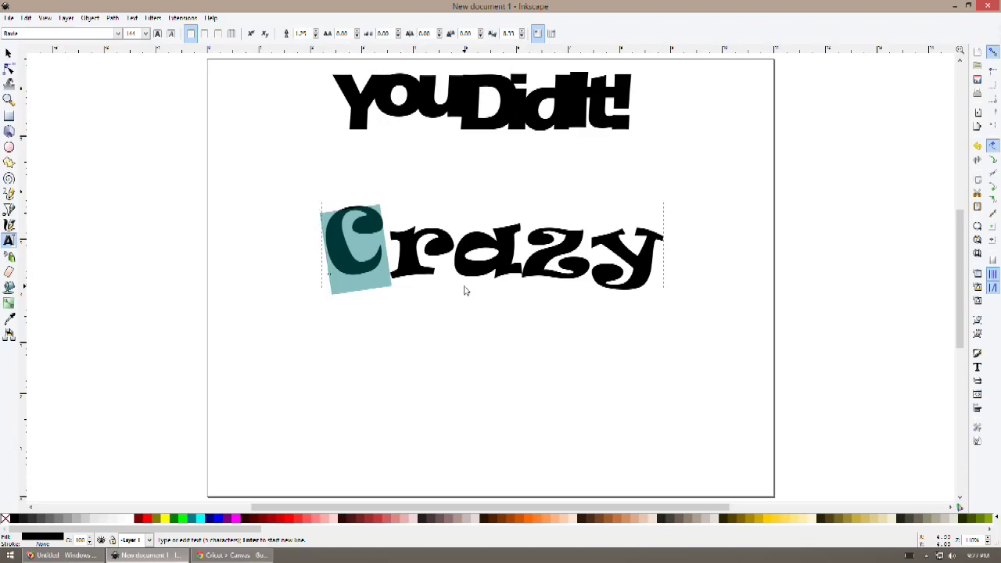
Try sharper Ctrl+[ and Ctrl+] rotations on the C, then undo the last one
key(ctrl+])
key(ctrl+])
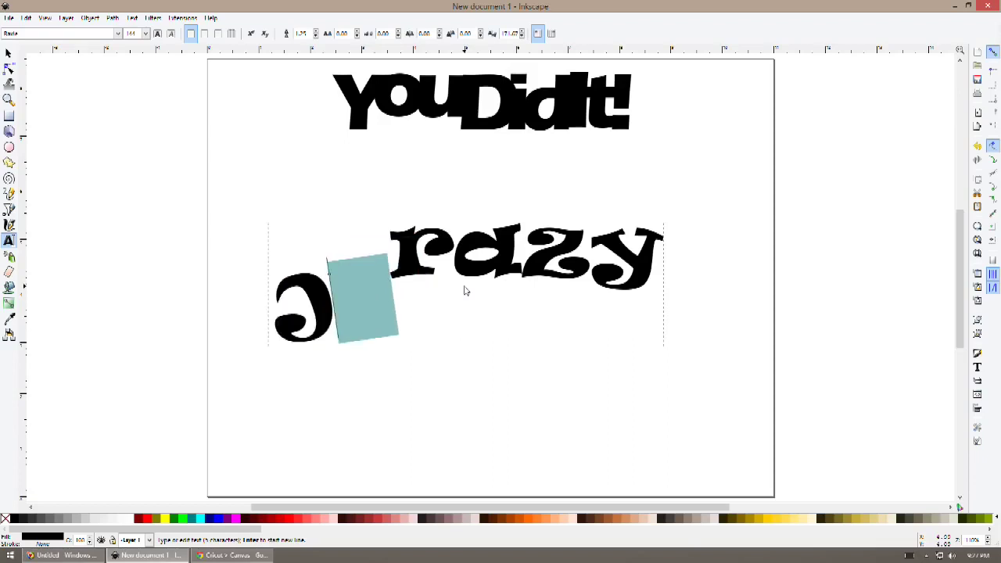
key(ctrl+])
key(ctrl+[)
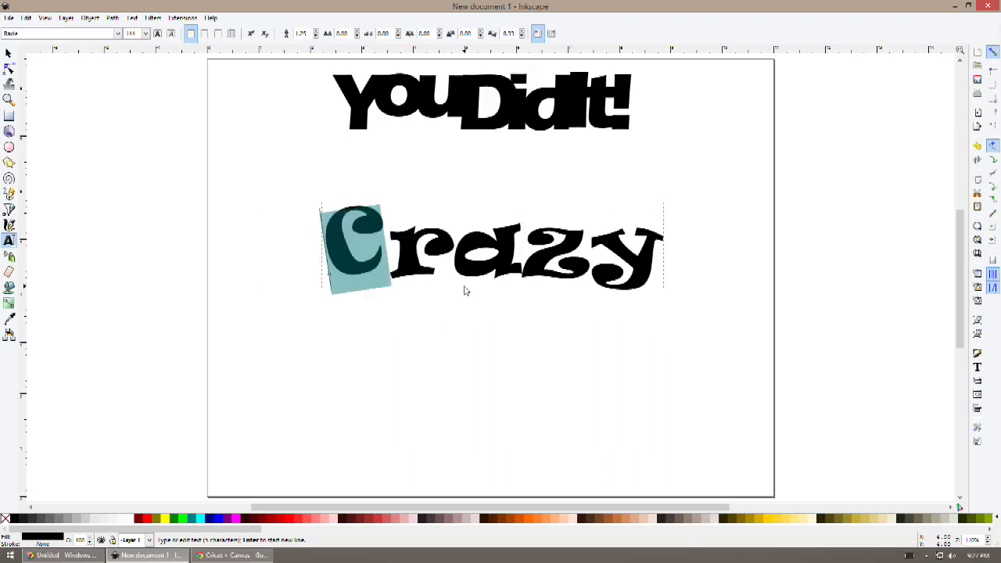
key(ctrl+])
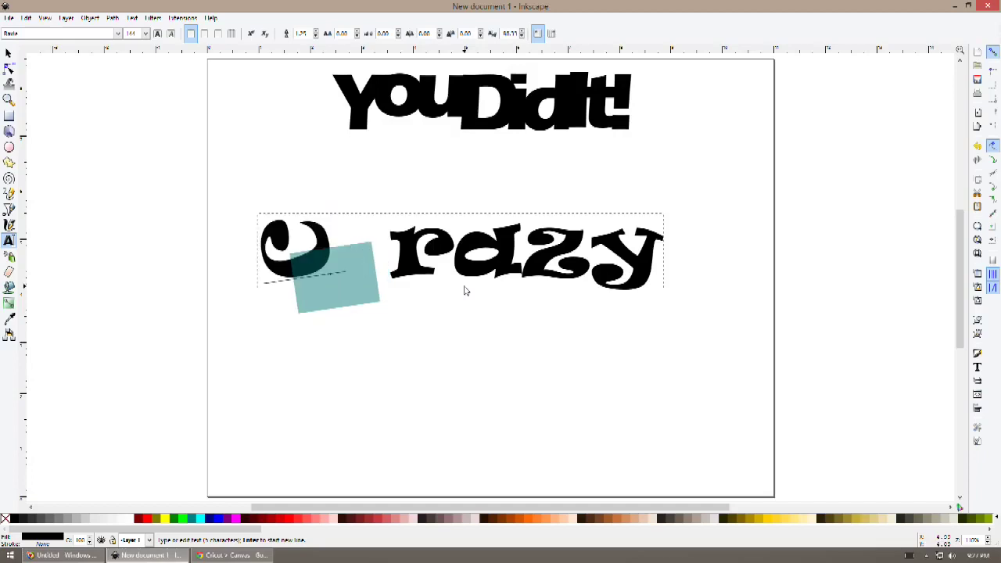
key(ctrl+])
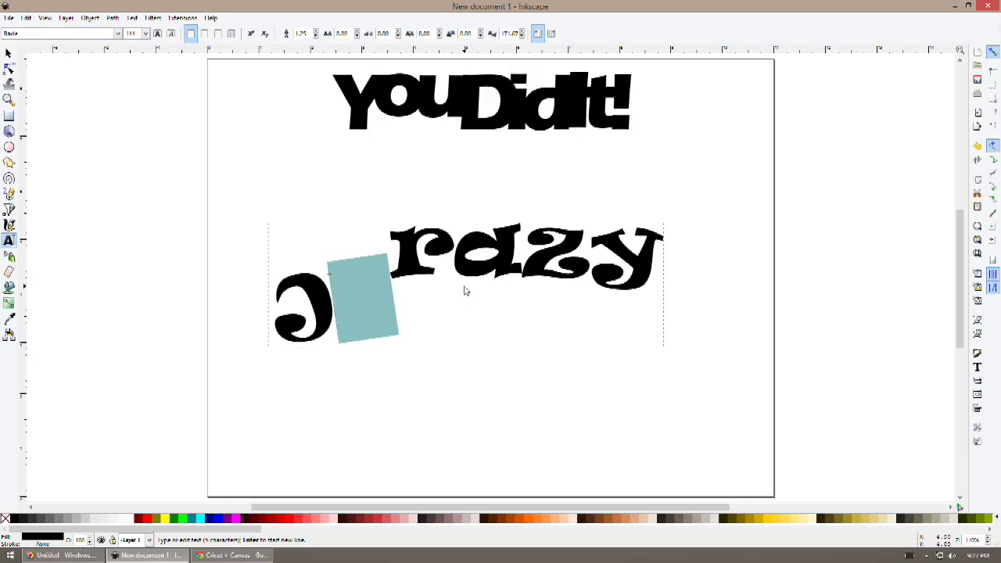
key(ctrl+z)
key(ctrl+z)
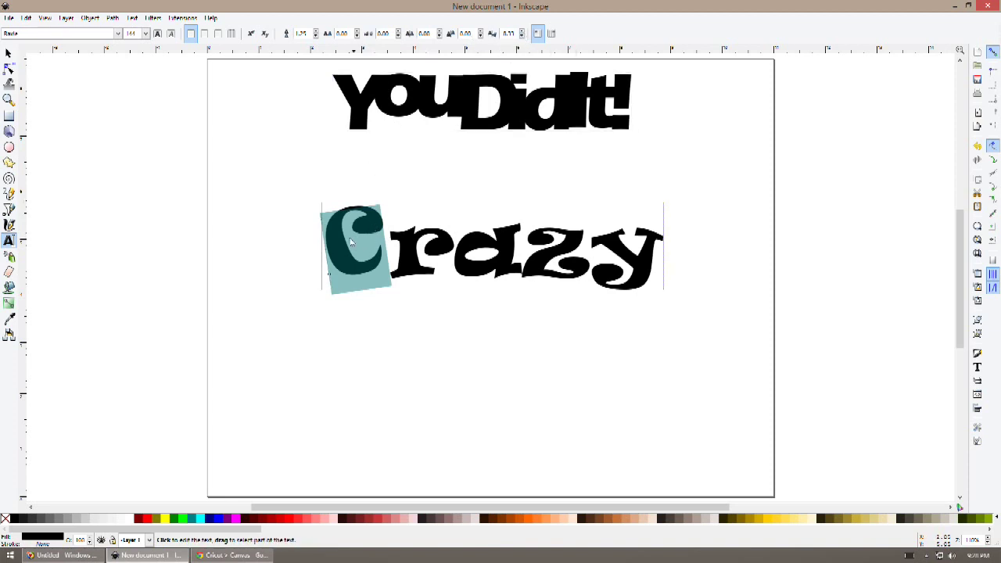
Set the C's rotation to about 16° in the Text toolbar
click(522, 32)
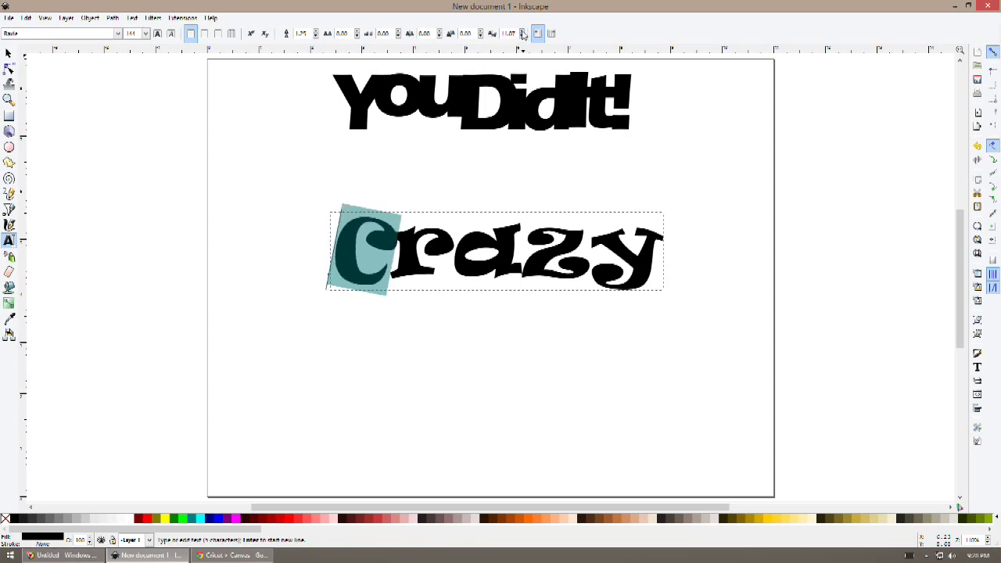
click(522, 37)
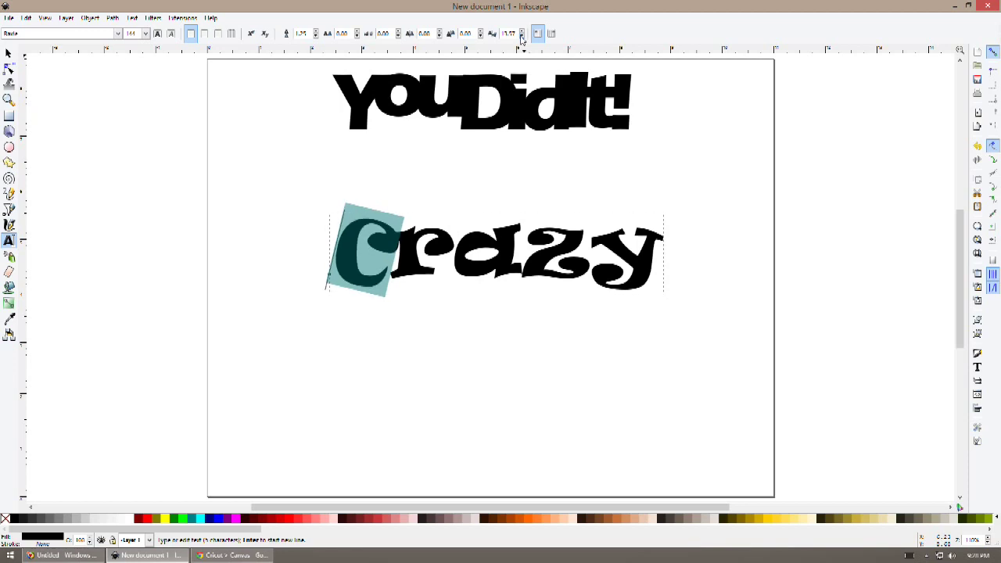
key(ctrl+z)
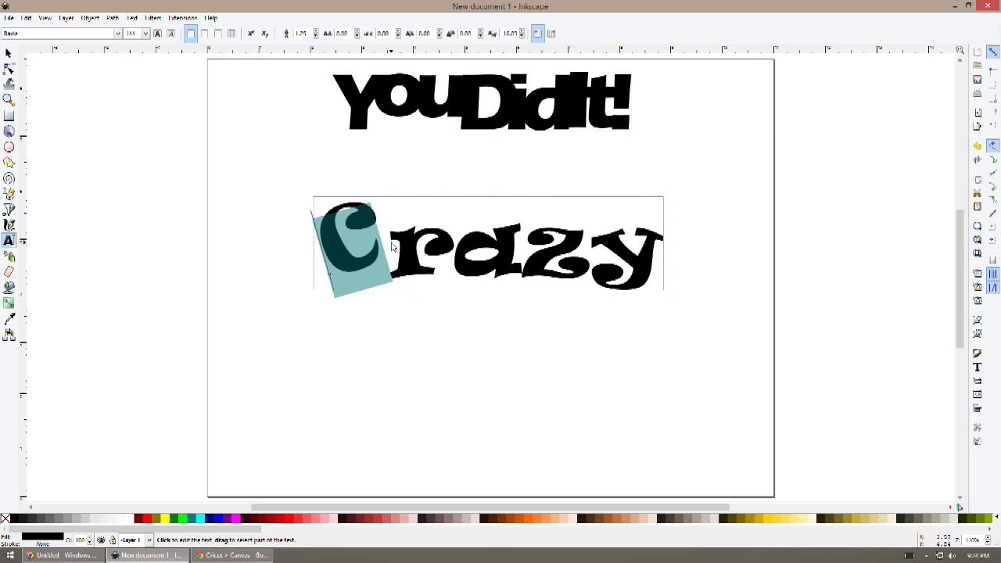
Rotate the r of Crazy clockwise and give the a its own tilt
drag(394, 246, 454, 248)
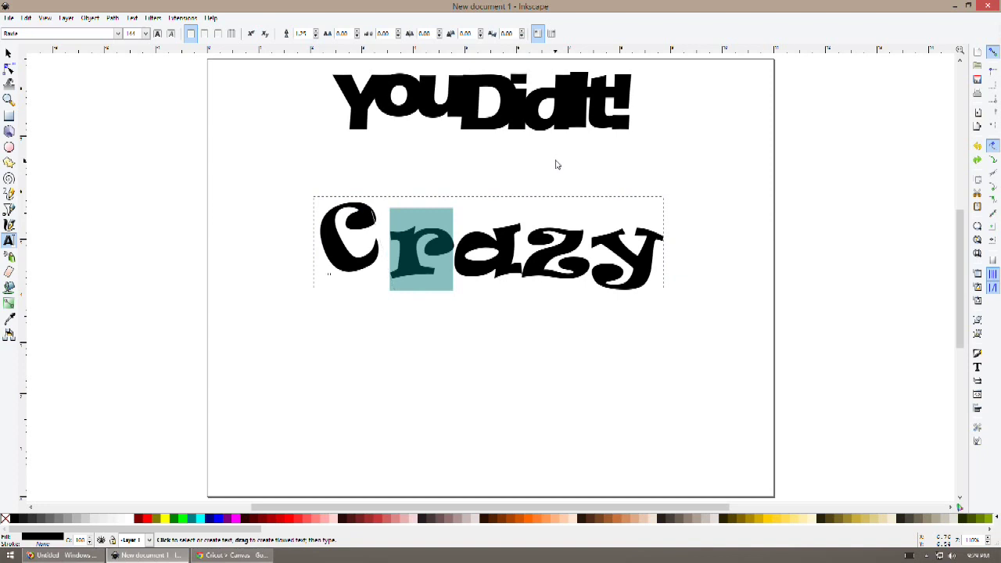
key(alt+bracketright)
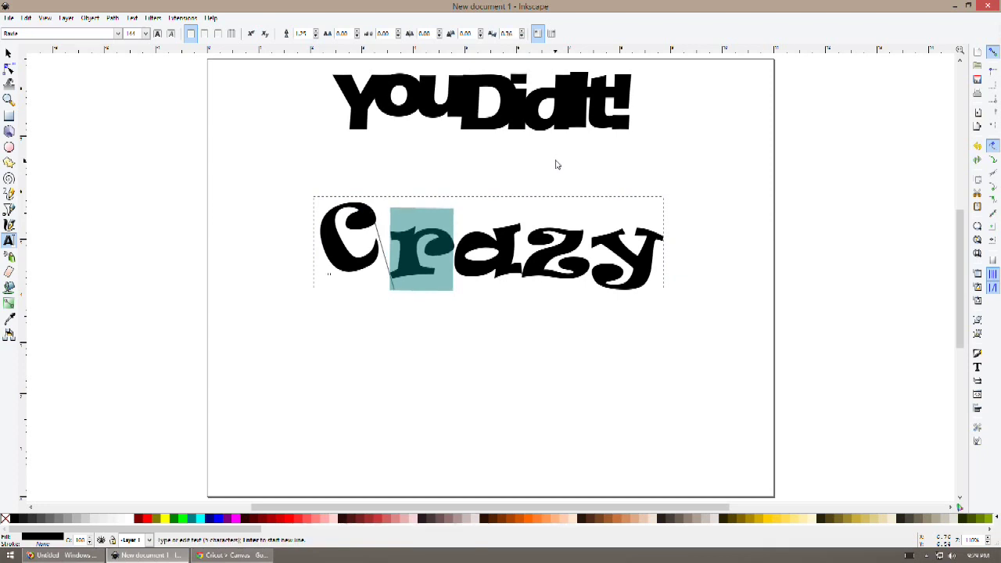
key(alt+bracketright)
key(alt+bracketright)
key(alt+bracketright)
key(alt+bracketright)
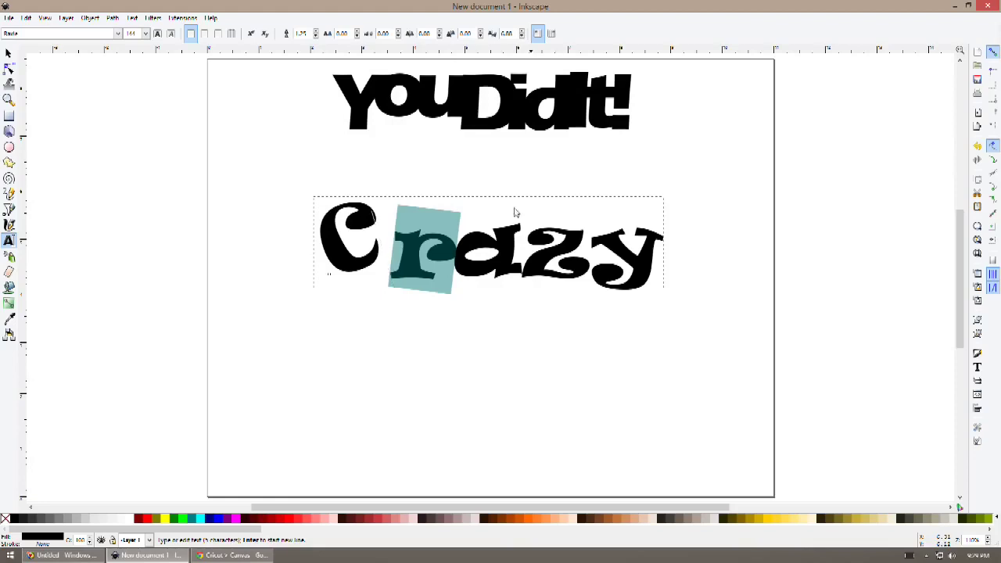
drag(522, 250, 460, 262)
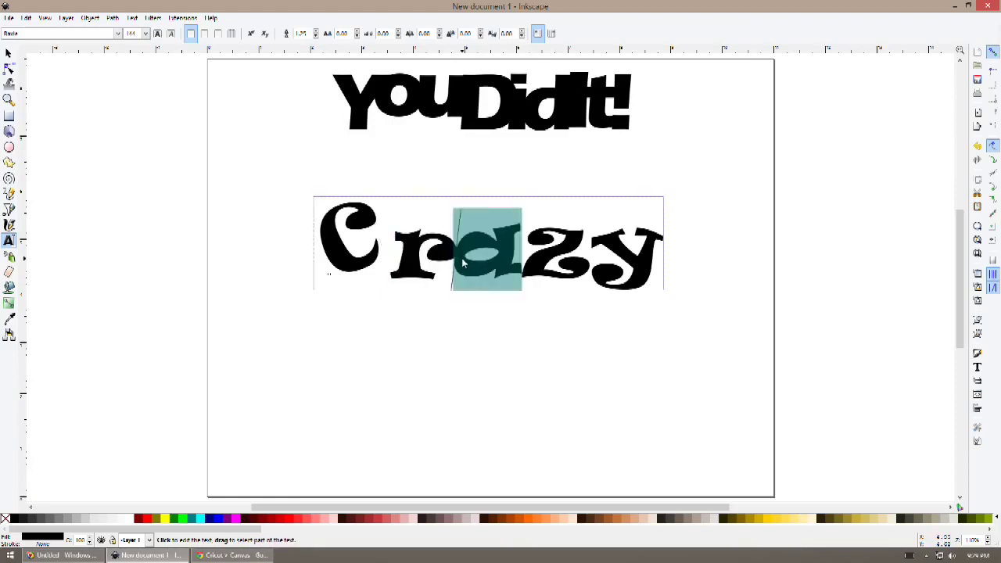
key(alt+bracketleft)
key(alt+bracketleft)
key(alt+bracketleft)
key(alt+bracketright)
key(alt+bracketright)
key(alt+bracketright)
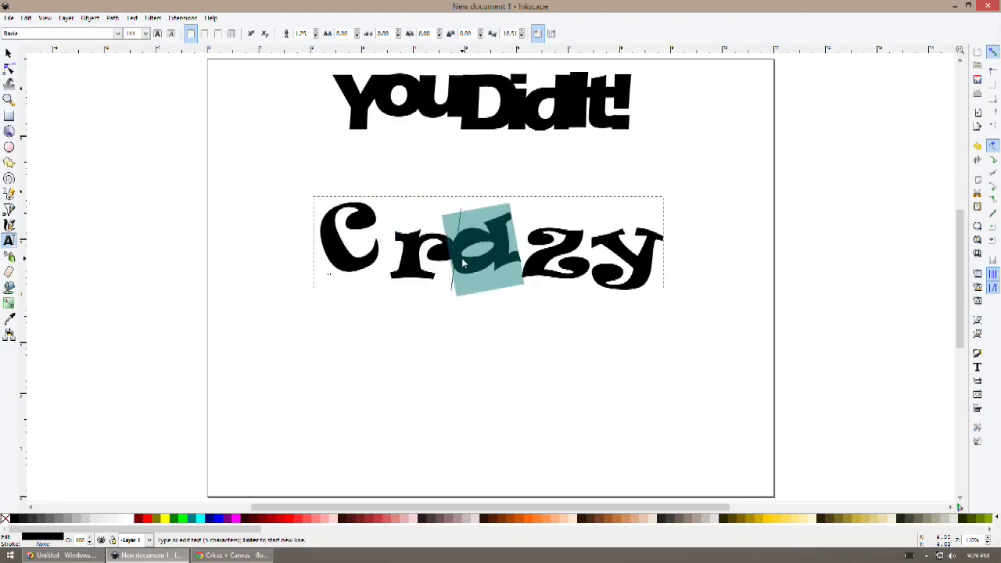
Tilt the z clockwise and the y counterclockwise, then return to the Selector
drag(522, 262, 569, 258)
key(alt+bracketright)
key(alt+bracketright)
key(alt+bracketright)
key(alt+bracketright)
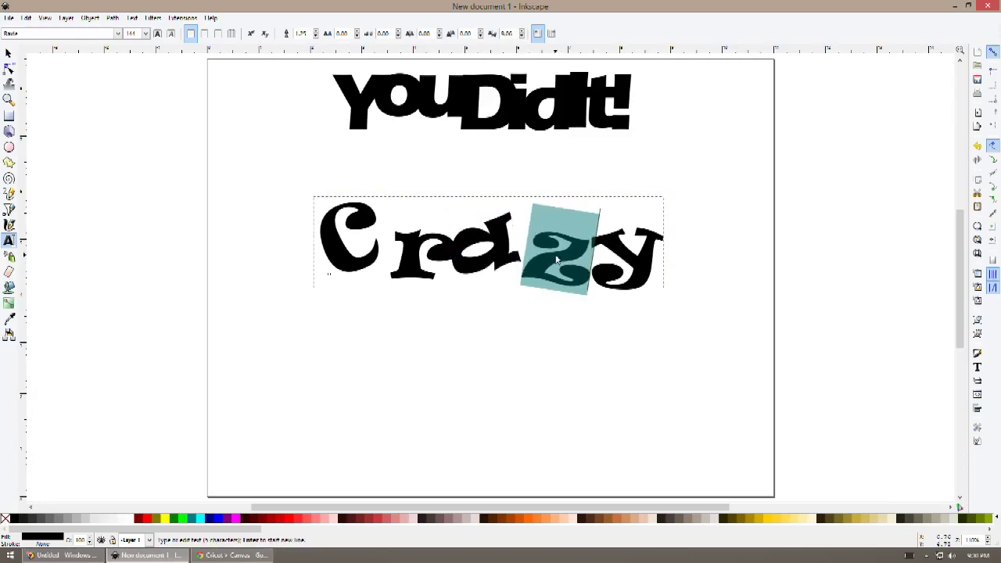
drag(601, 251, 638, 251)
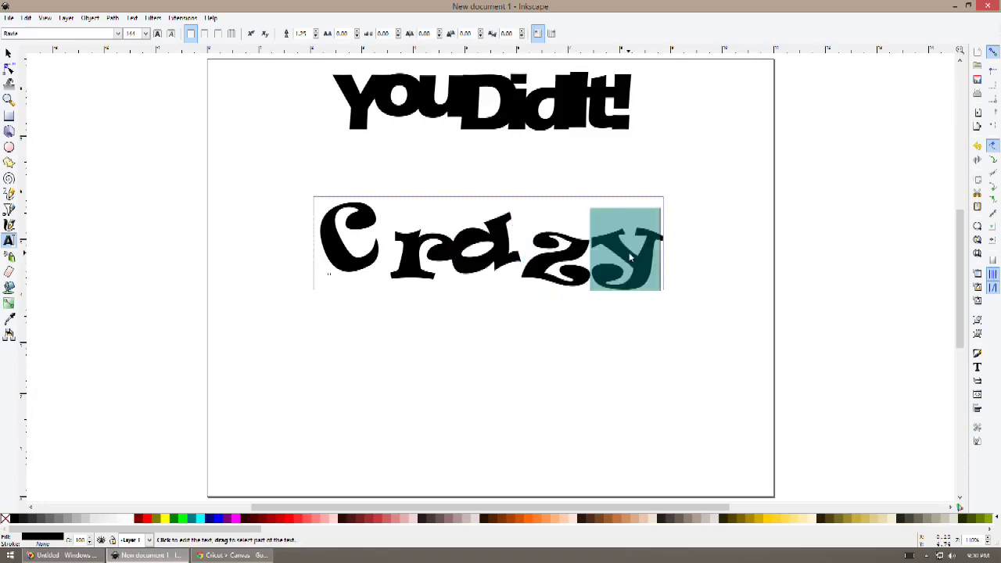
key(alt+bracketleft)
key(alt+bracketleft)
key(alt+bracketleft)
key(alt+bracketleft)
key(alt+bracketleft)
key(alt+bracketleft)
key(alt+bracketleft)
key(alt+bracketleft)
key(alt+bracketleft)
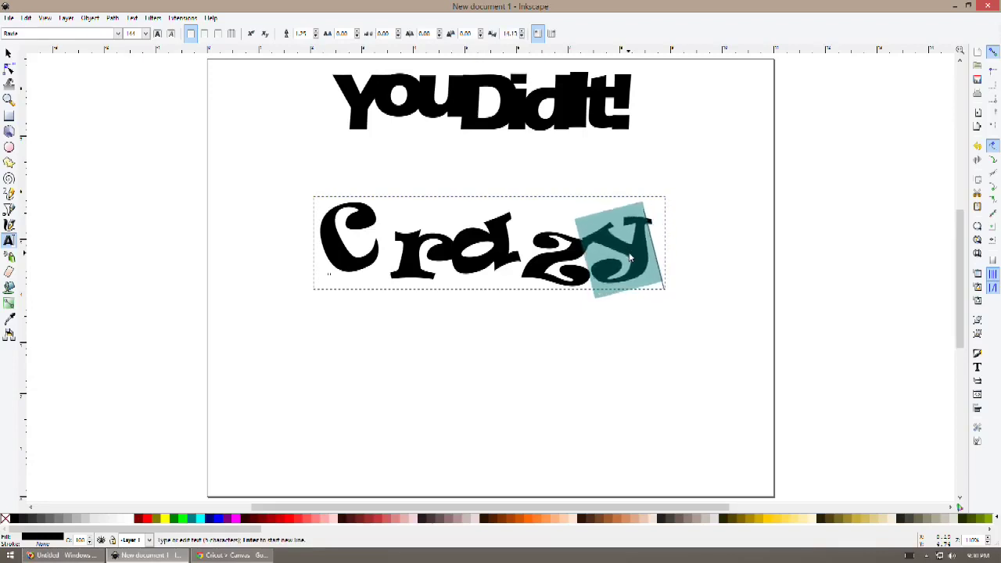
click(8, 52)
Apply Text > Remove Manual Kerns to 'You Did It!'
click(507, 402)
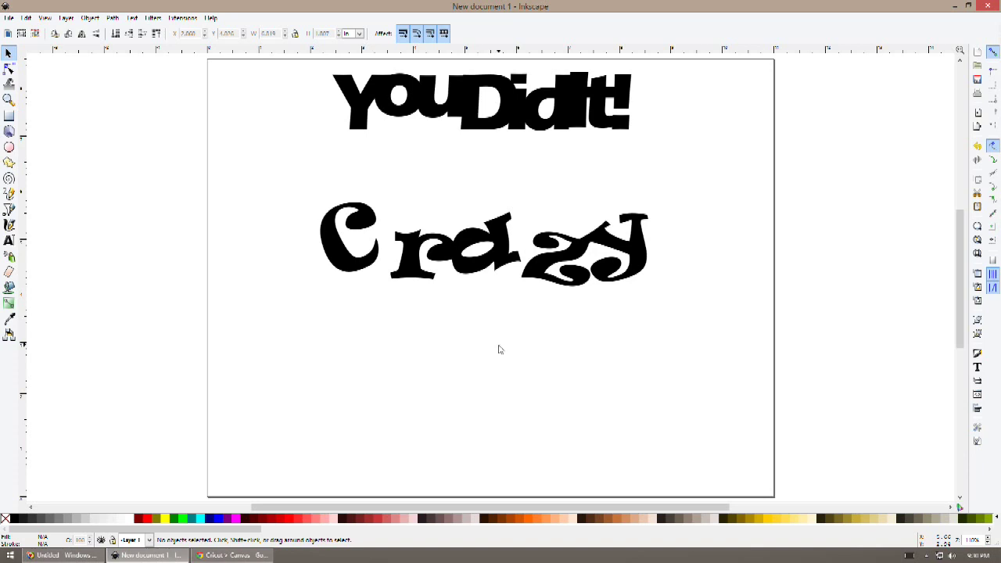
click(25, 19)
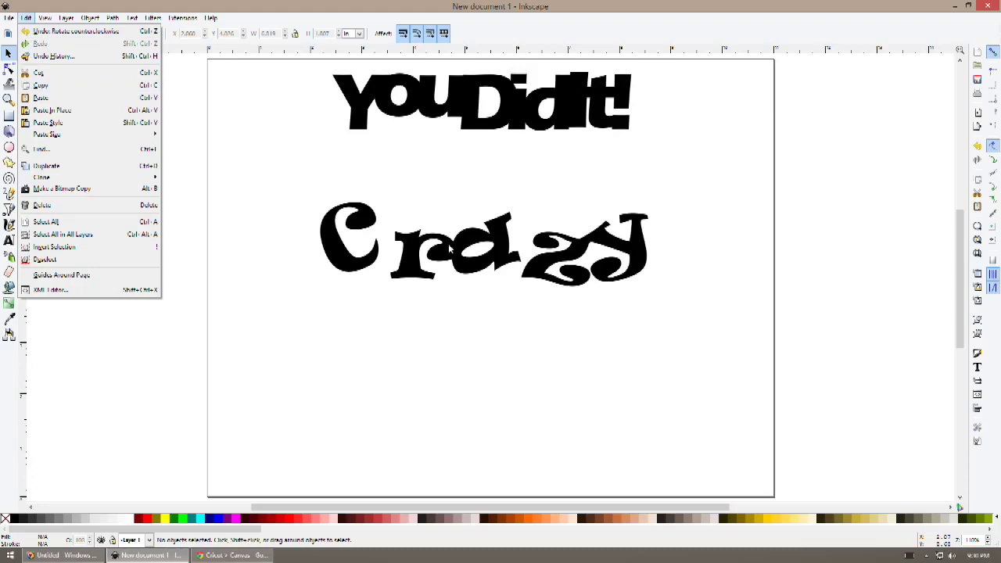
click(568, 392)
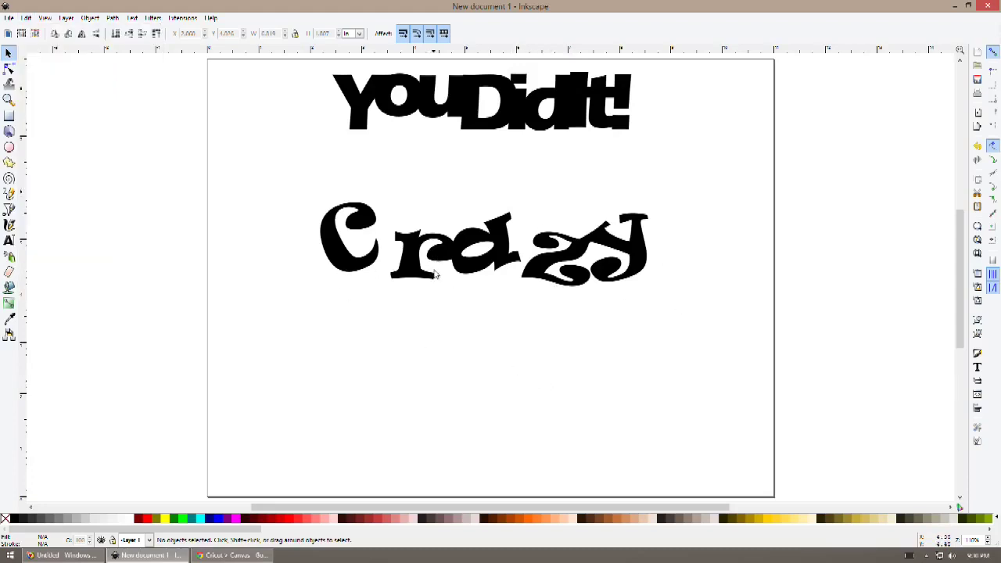
click(490, 130)
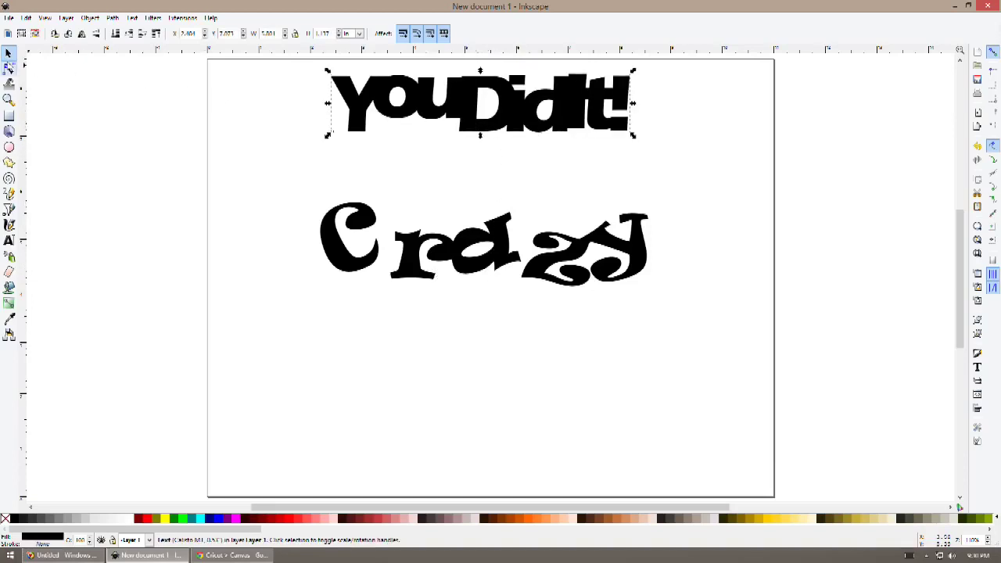
click(132, 18)
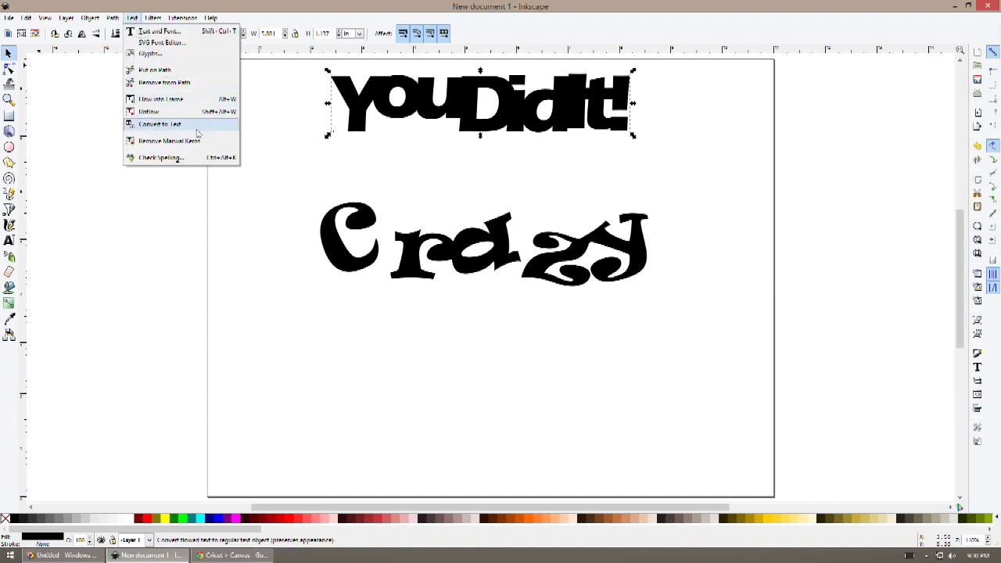
click(196, 142)
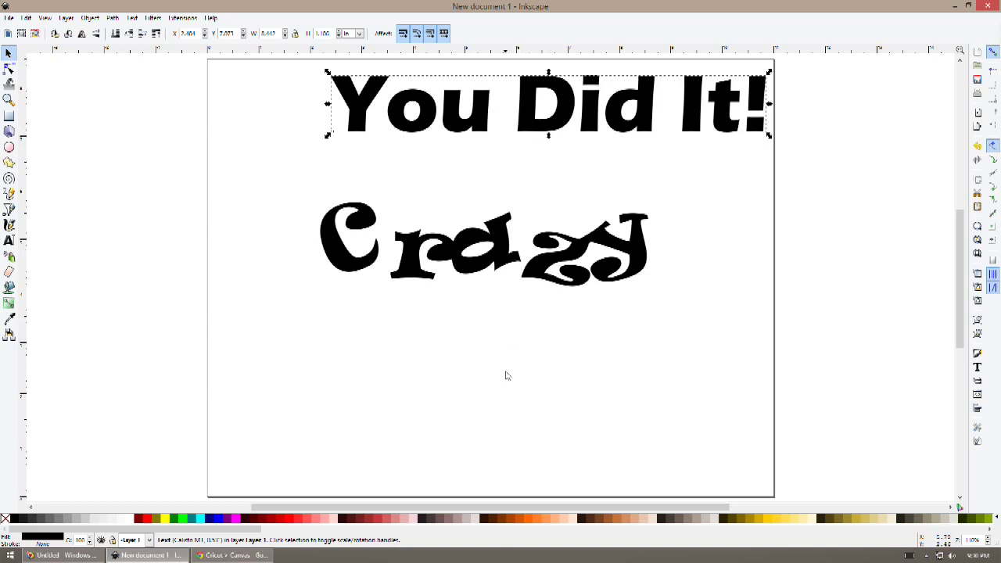
Remove the manual kerns from 'Crazy' as well, then deselect it
click(504, 263)
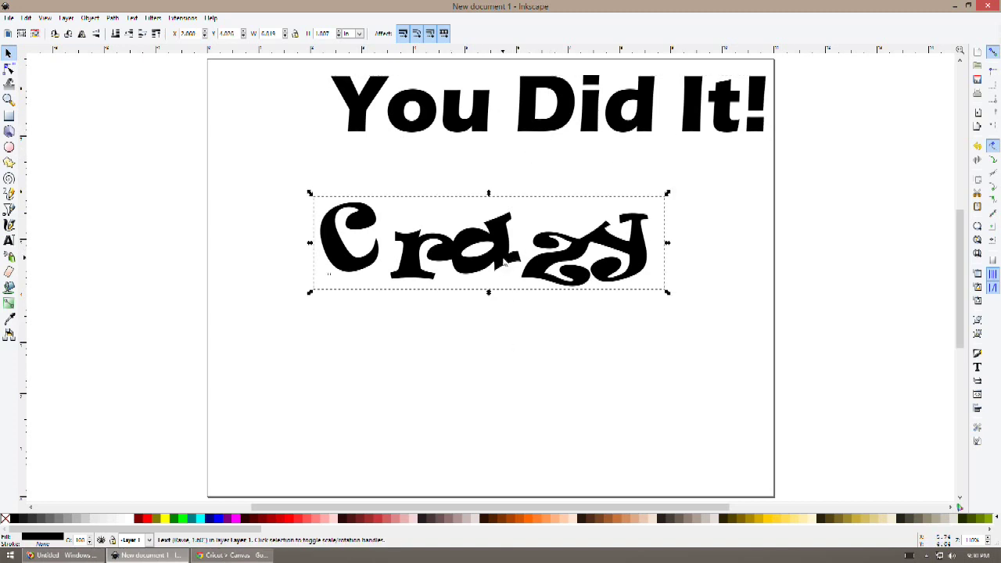
click(132, 18)
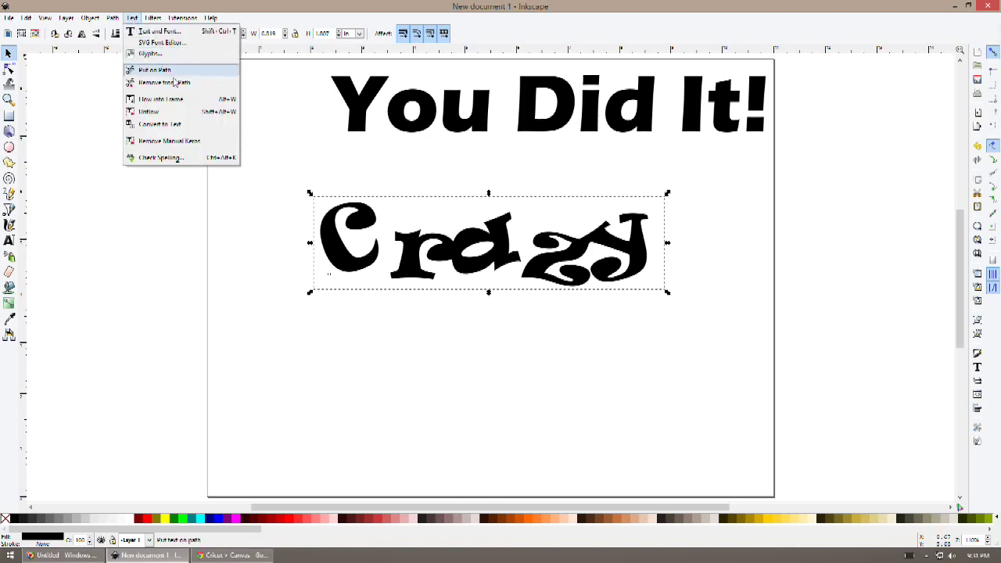
click(177, 143)
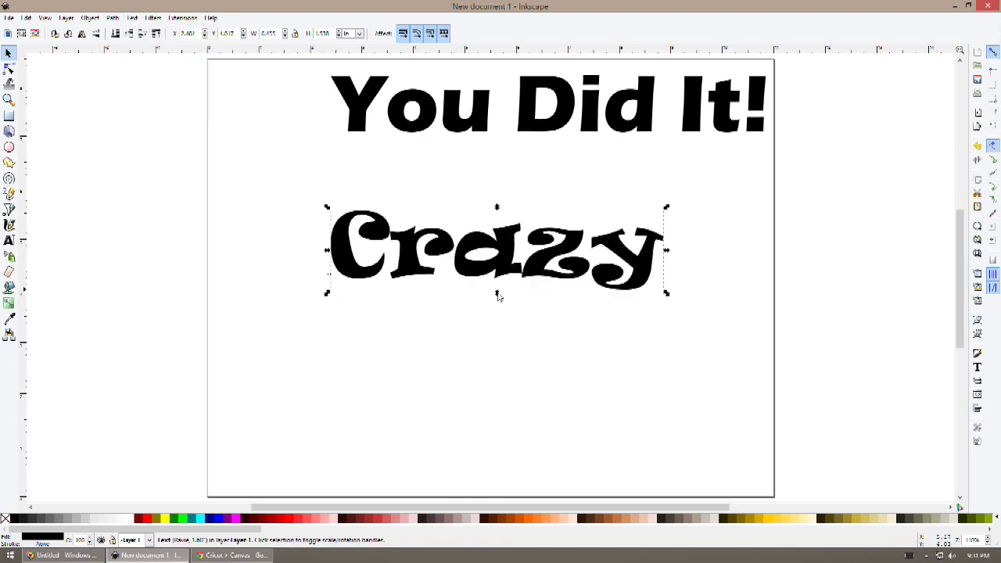
click(604, 350)
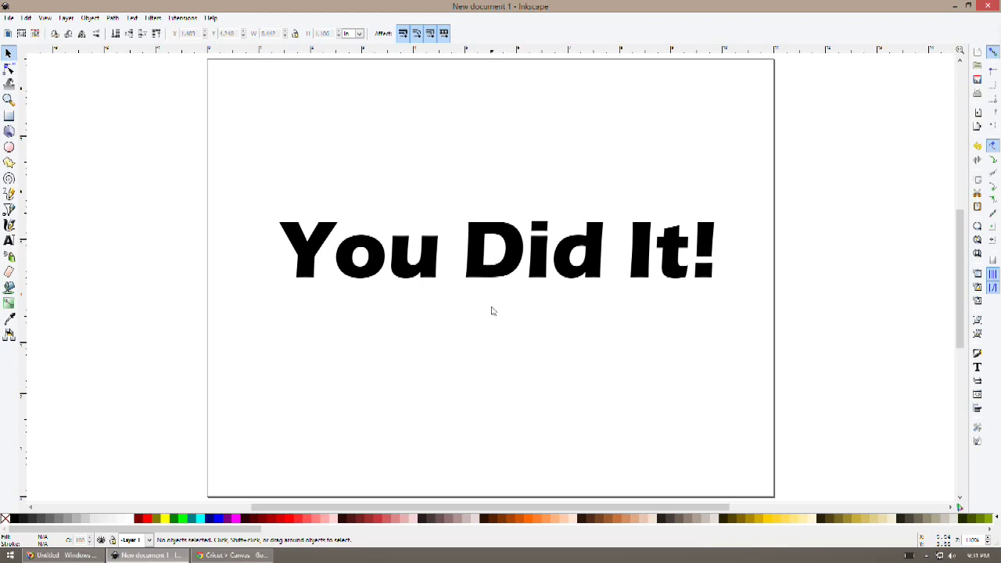
Scale 'You Did It!' across most of the page width, then stretch it taller downward
click(484, 260)
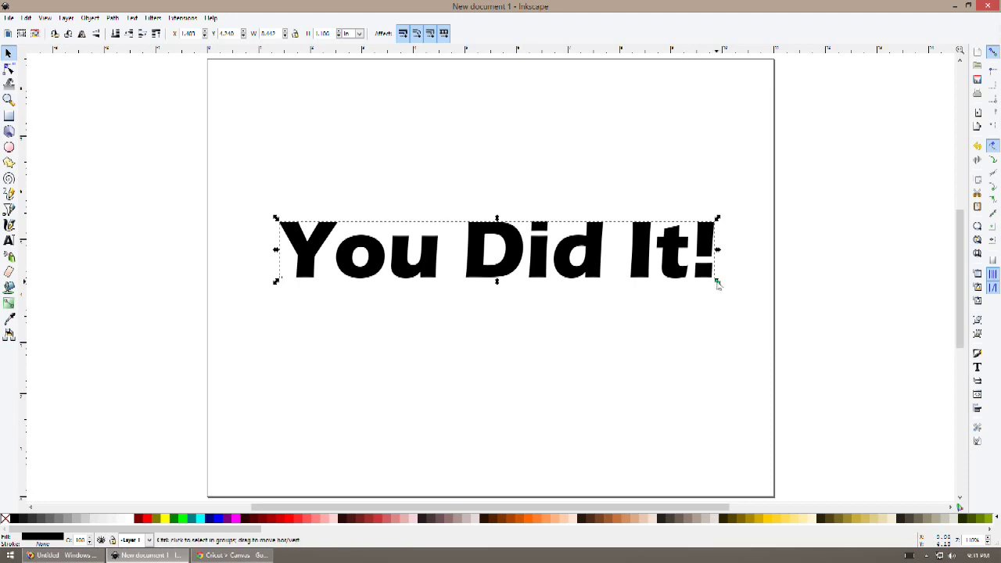
drag(717, 283, 755, 323)
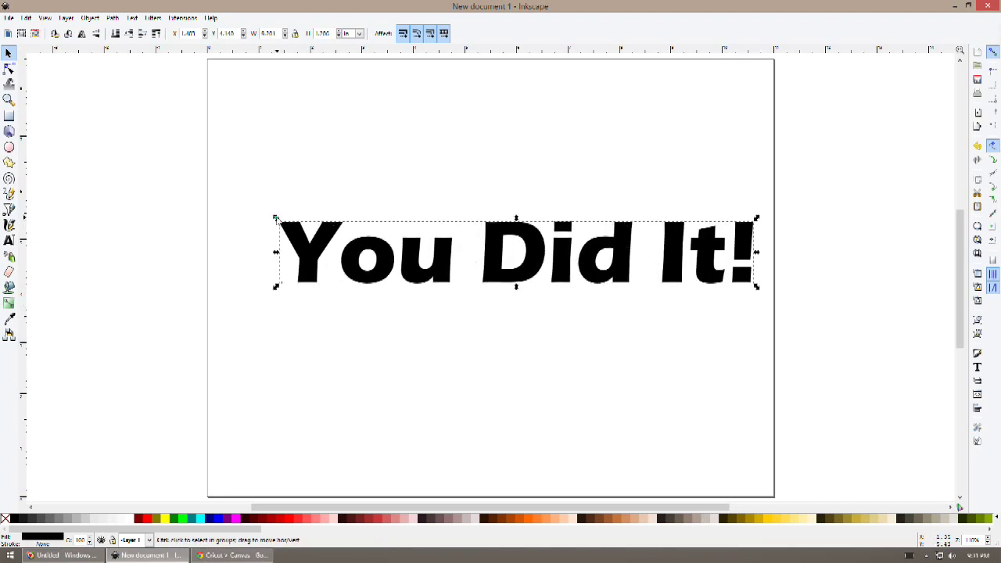
drag(276, 218, 212, 142)
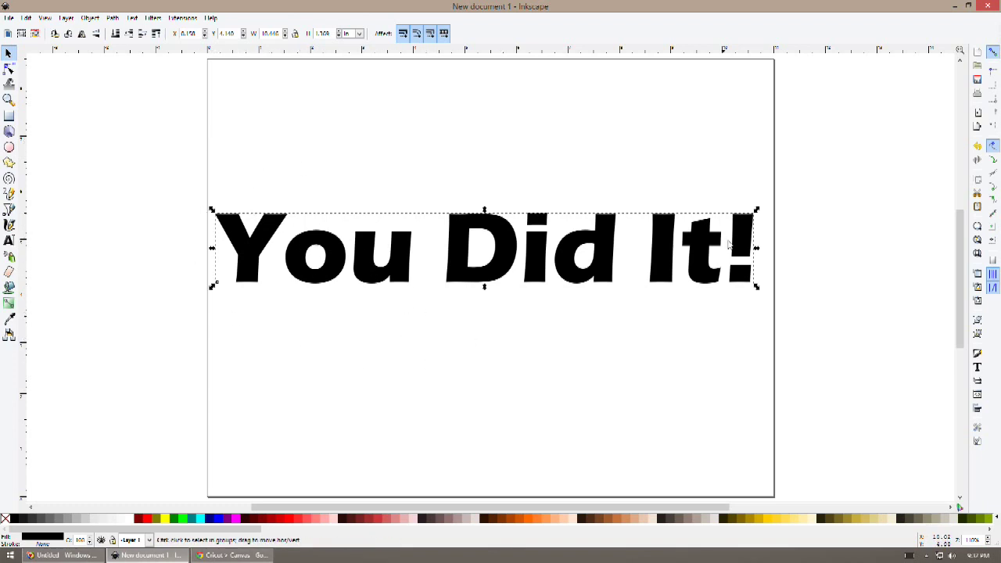
drag(757, 212, 528, 269)
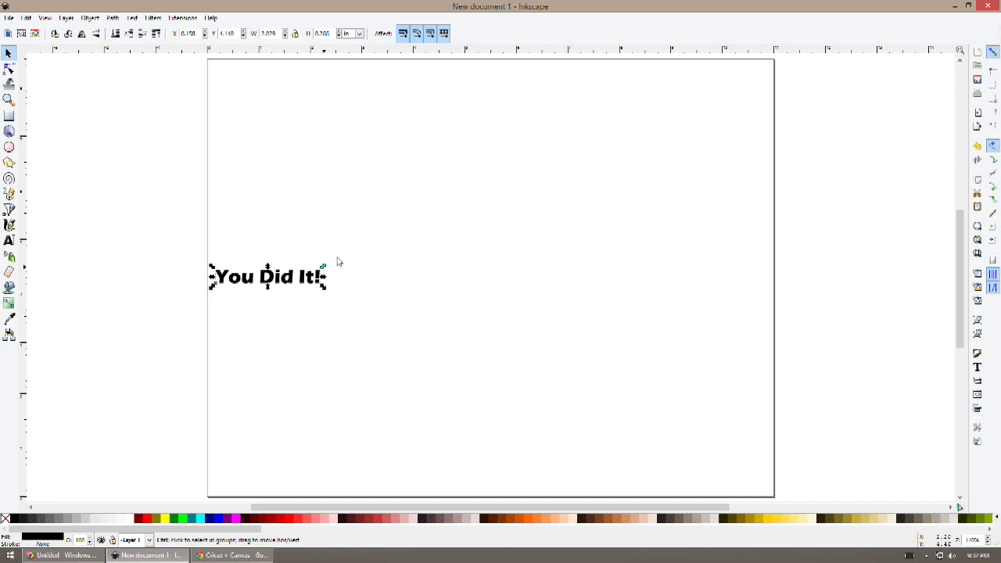
drag(325, 268, 754, 106)
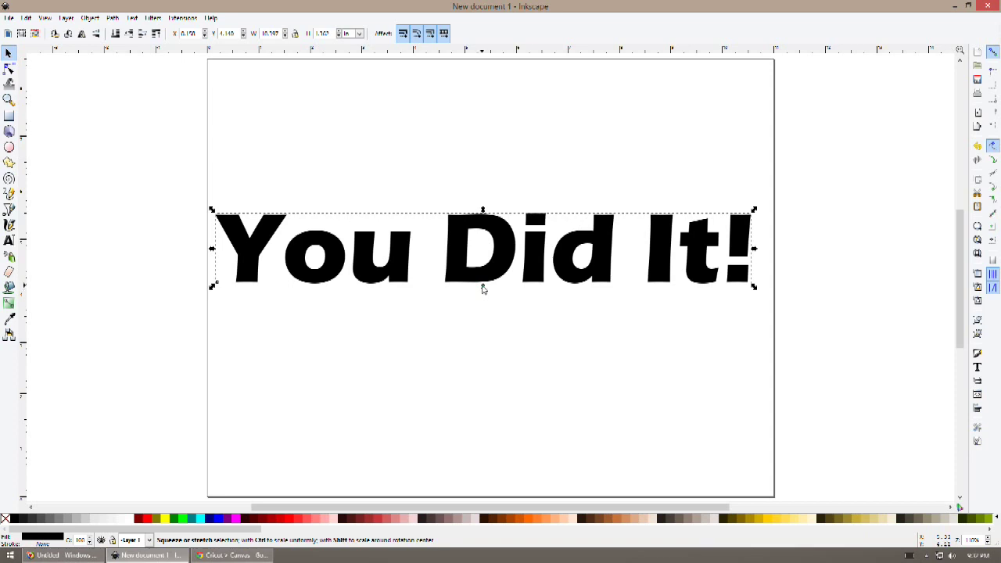
drag(483, 288, 490, 398)
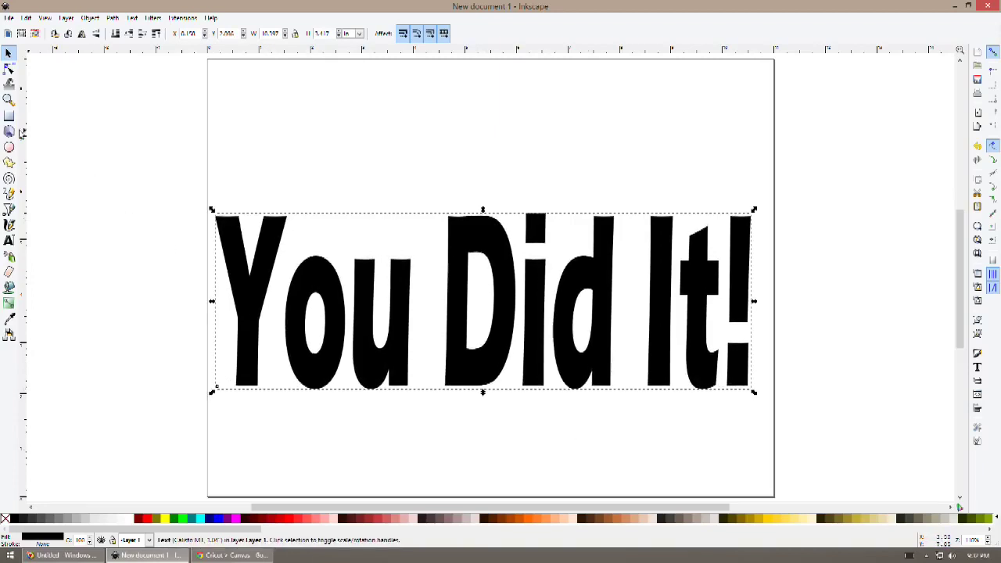
Kern 'ou Did It!' two steps left toward the Y with Alt+Left, then deselect
click(8, 244)
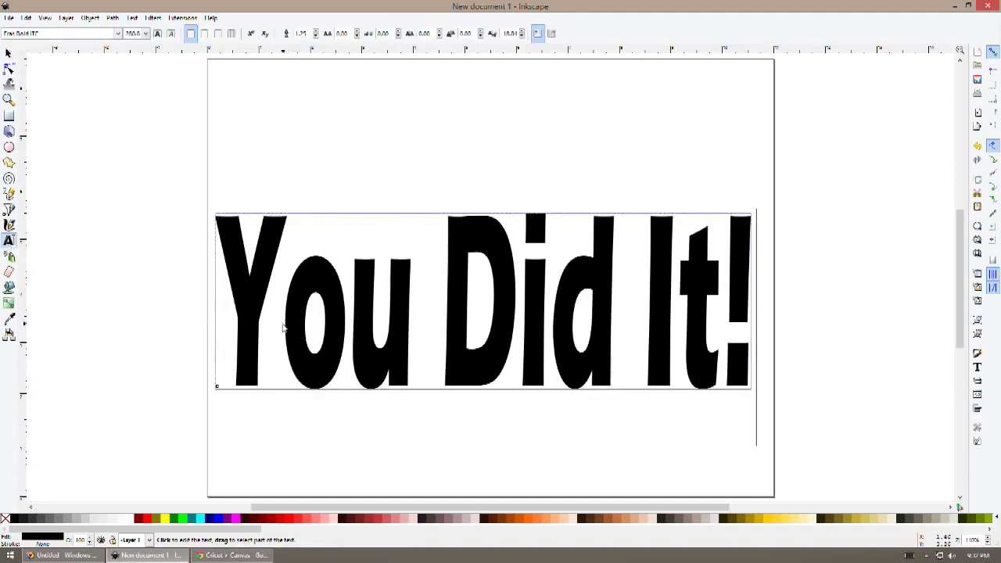
drag(285, 327, 745, 334)
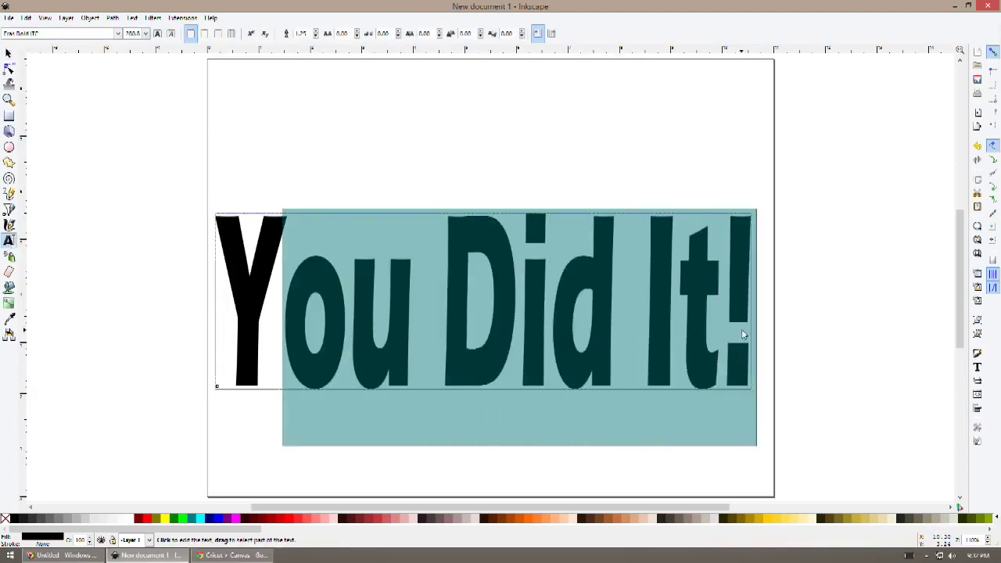
key(alt+Left)
key(alt+Left)
key(alt+Left)
key(alt+Left)
key(alt+Left)
key(alt+Left)
key(alt+Left)
key(alt+Left)
key(alt+Left)
key(alt+Left)
key(alt+Left)
key(alt+Left)
key(alt+Left)
key(alt+Left)
key(alt+Left)
key(alt+Left)
key(alt+Left)
key(alt+Left)
key(alt+Left)
key(alt+Left)
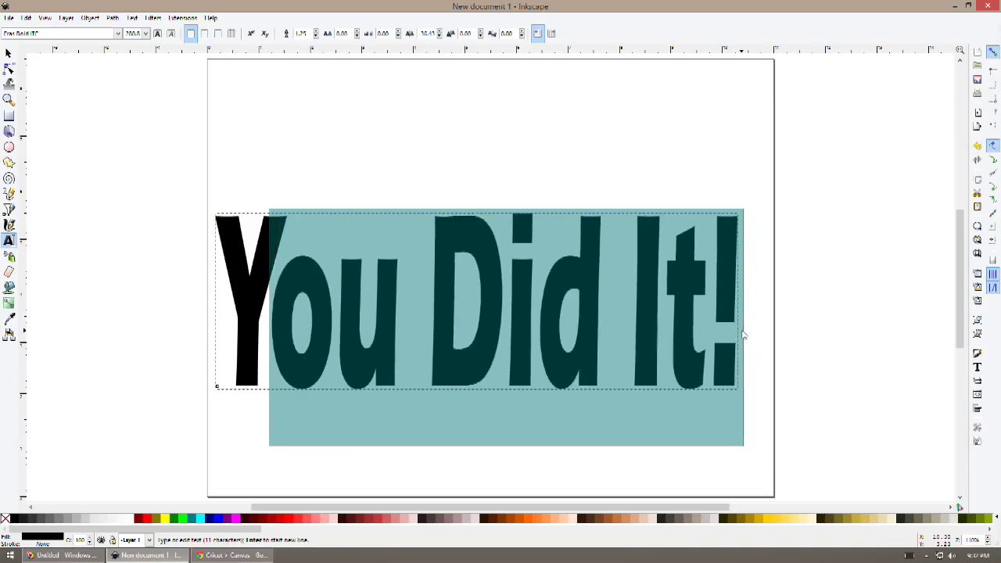
key(alt+Left)
key(alt+Left)
key(alt+Left)
key(alt+Left)
key(alt+Left)
key(alt+Left)
key(alt+Left)
key(alt+Left)
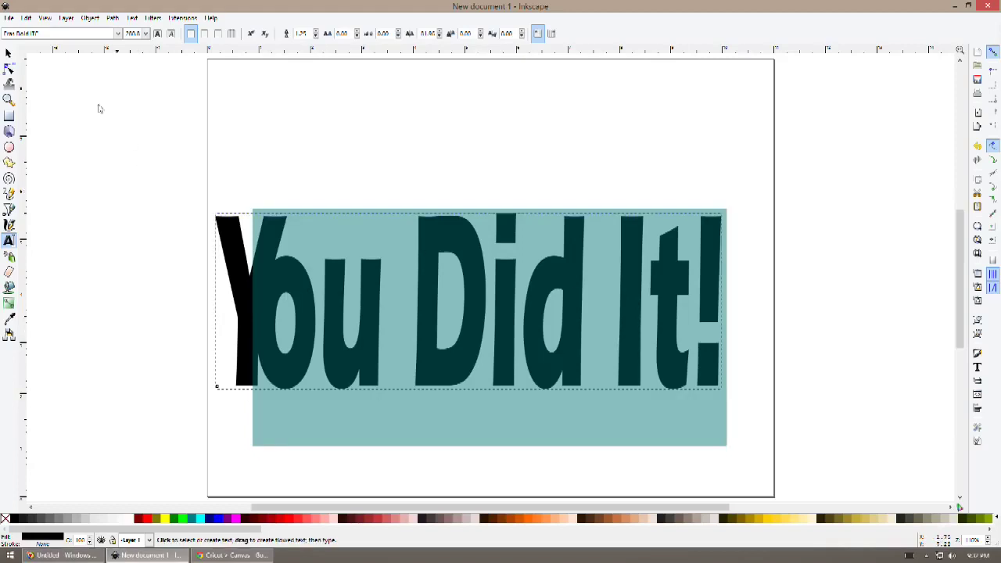
click(8, 52)
click(299, 114)
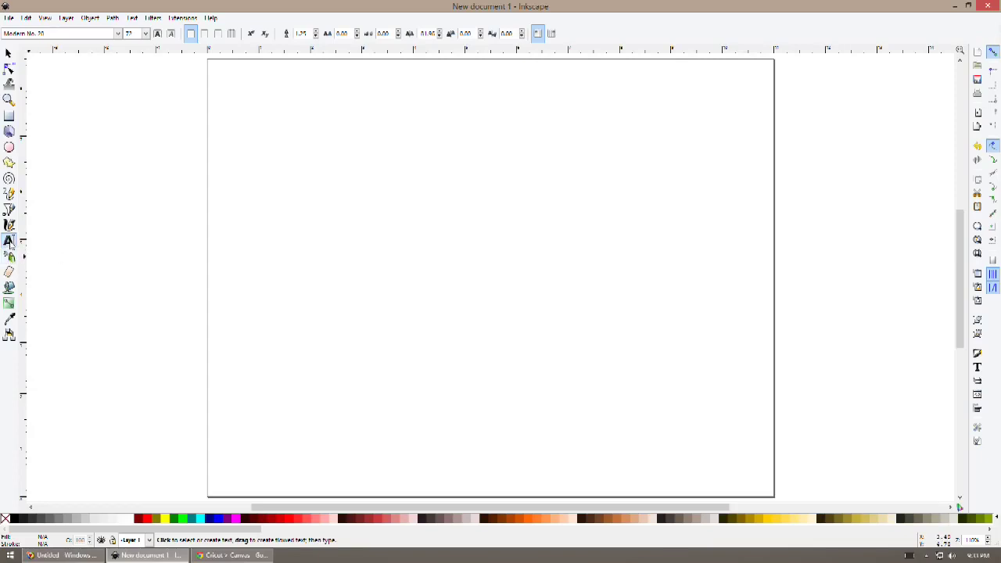
Type 'Enter Text' as a new line near the top-left of the page
click(229, 133)
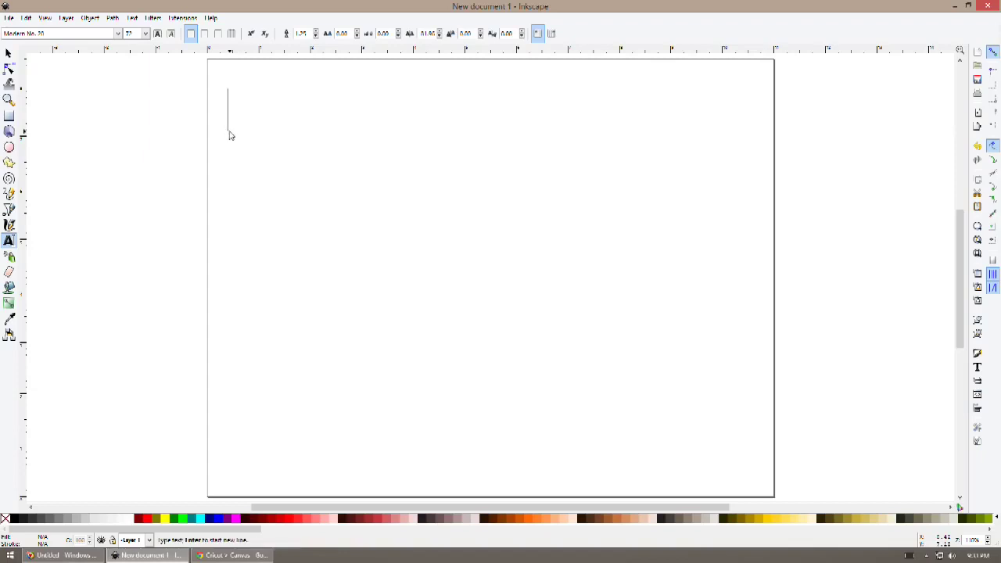
text(Enter Text)
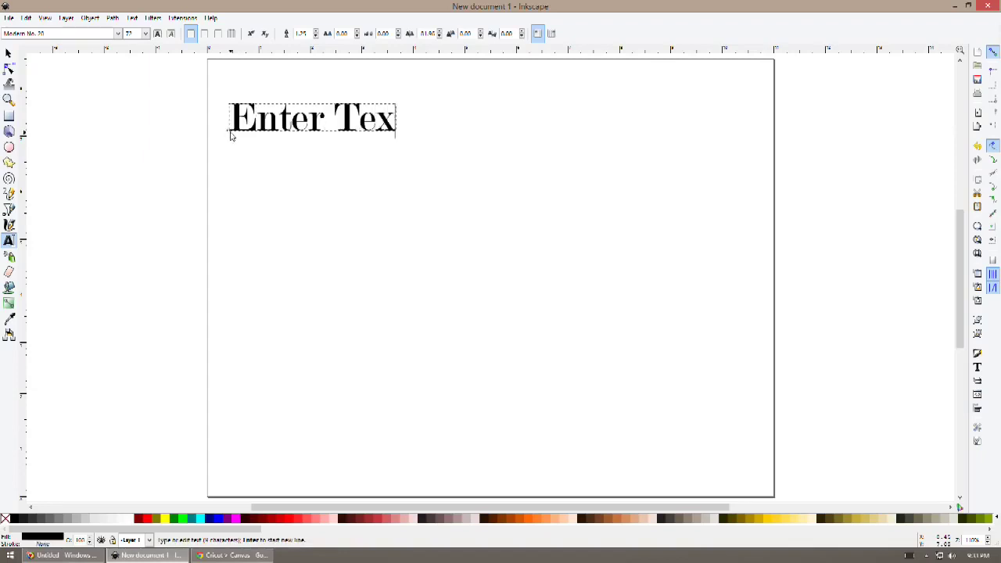
click(8, 52)
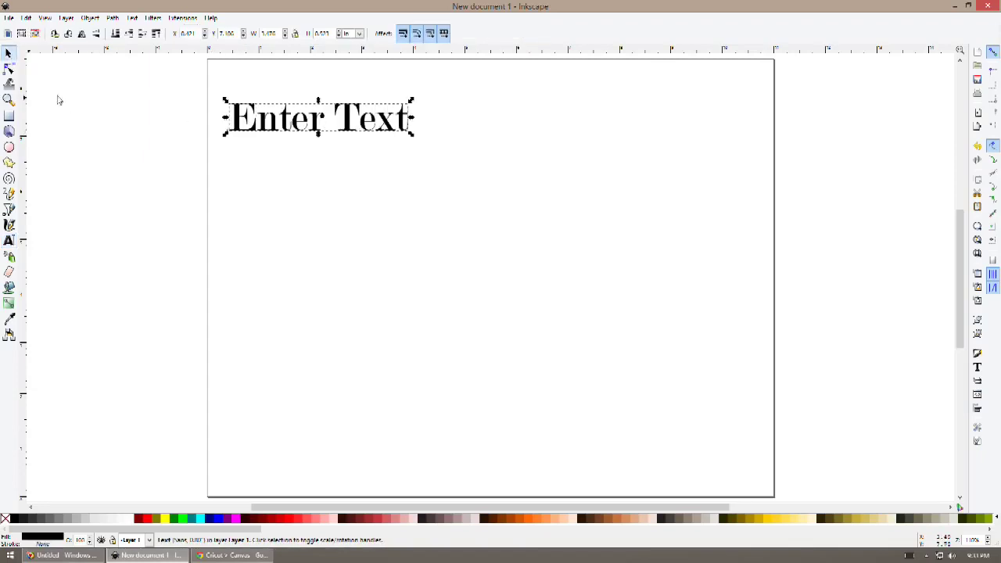
click(360, 207)
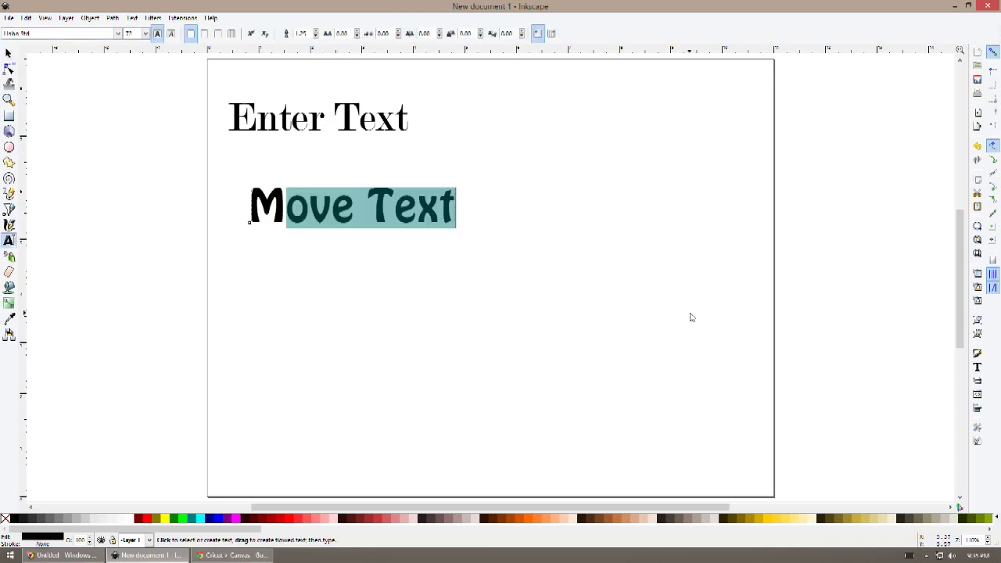
Kern the letters after the M of 'Move Text', then tilt the R of 'Rotate' about 38°
key(alt+Left)
key(alt+Left)
key(alt+Left)
key(alt+Left)
key(alt+Left)
key(alt+Left)
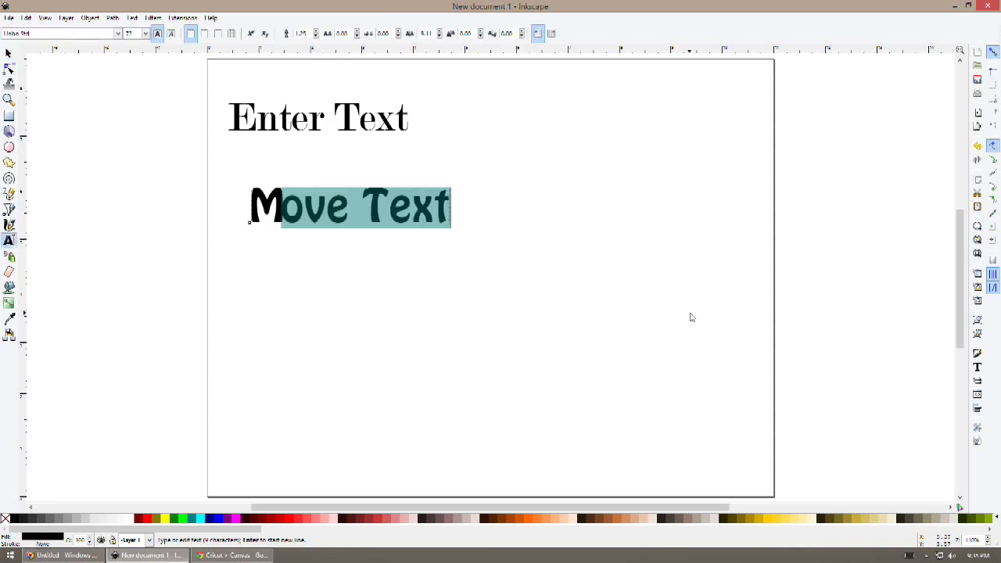
key(alt+Right)
key(alt+Right)
key(alt+Right)
key(alt+Right)
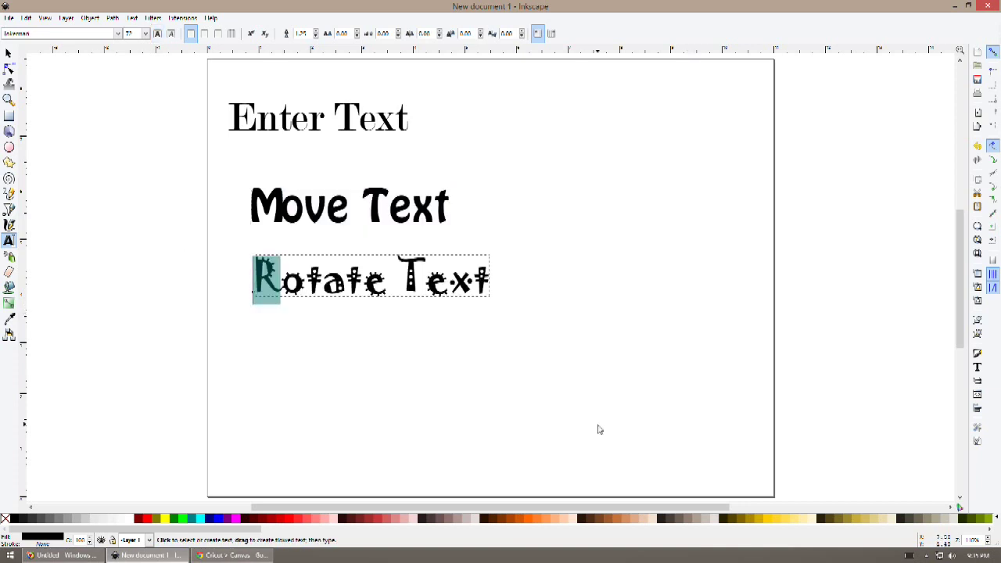
key(alt+bracketright)
key(alt+bracketright)
key(alt+bracketright)
key(alt+bracketright)
key(alt+bracketright)
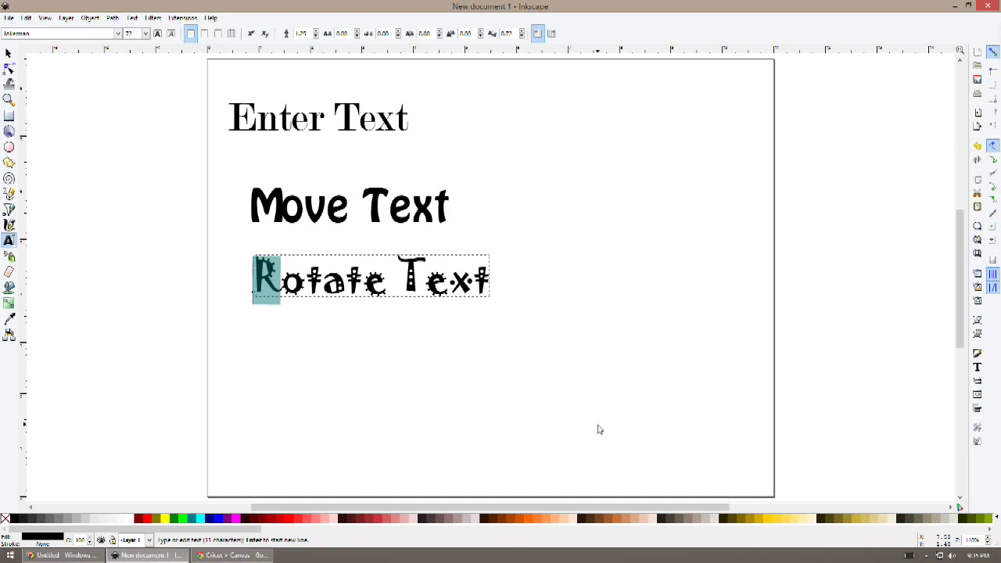
key(alt+bracketright)
key(alt+bracketright)
key(alt+bracketright)
key(alt+bracketright)
key(alt+bracketright)
key(alt+bracketright)
key(alt+bracketright)
key(alt+bracketright)
key(alt+bracketright)
key(alt+bracketright)
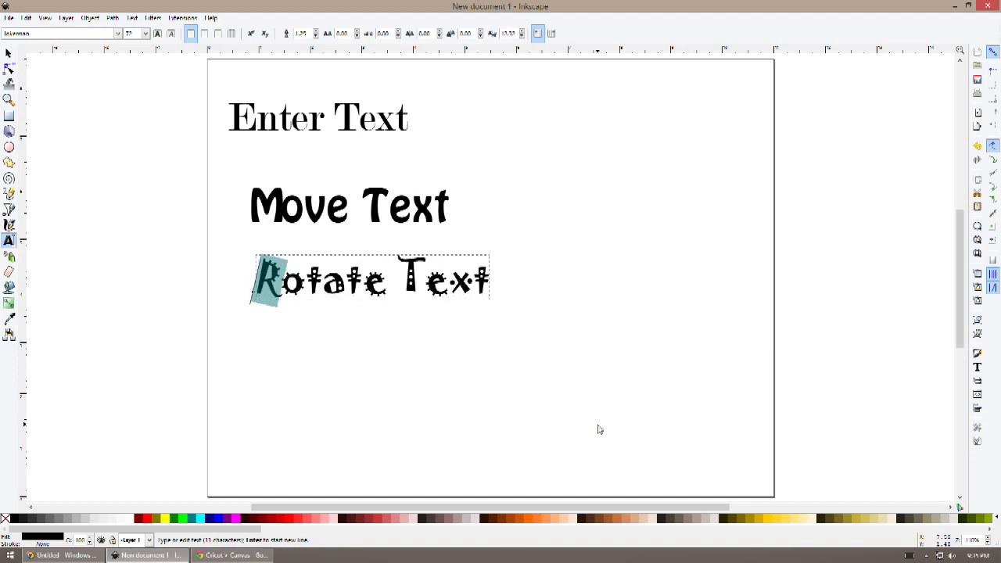
click(522, 37)
scroll(522, 37, up, 10)
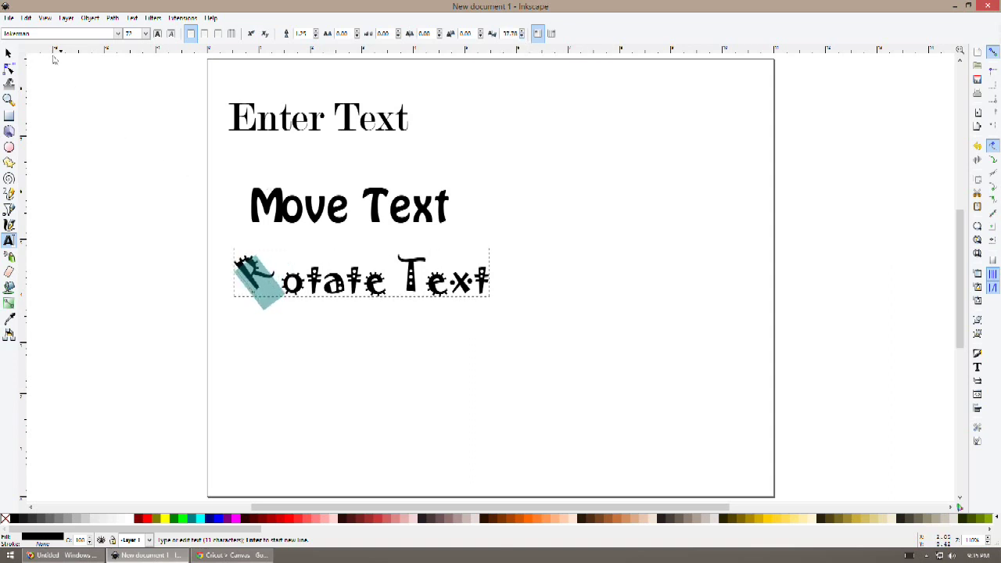
click(8, 52)
click(331, 376)
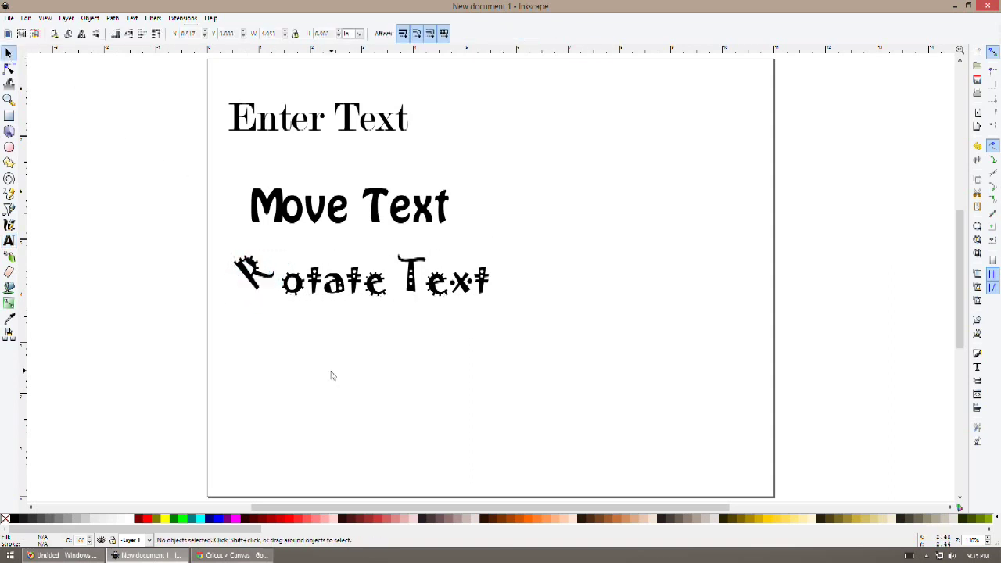